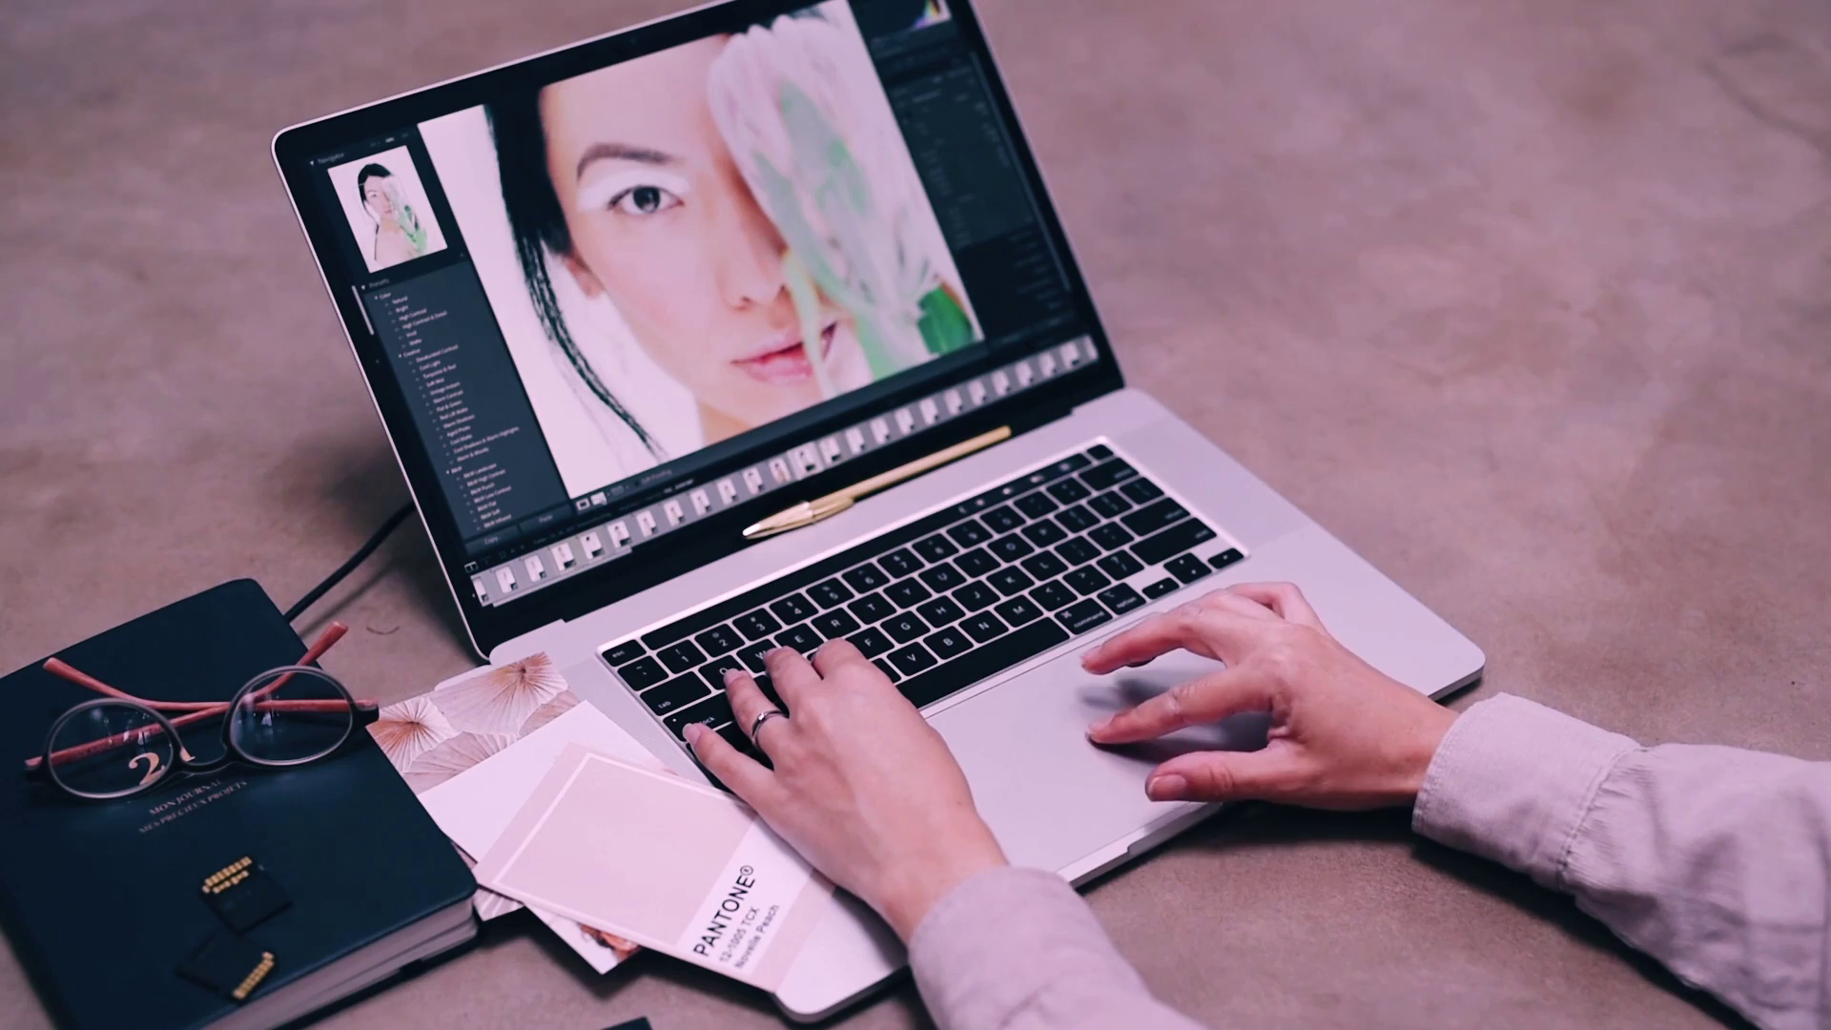
pyautogui.press('y')
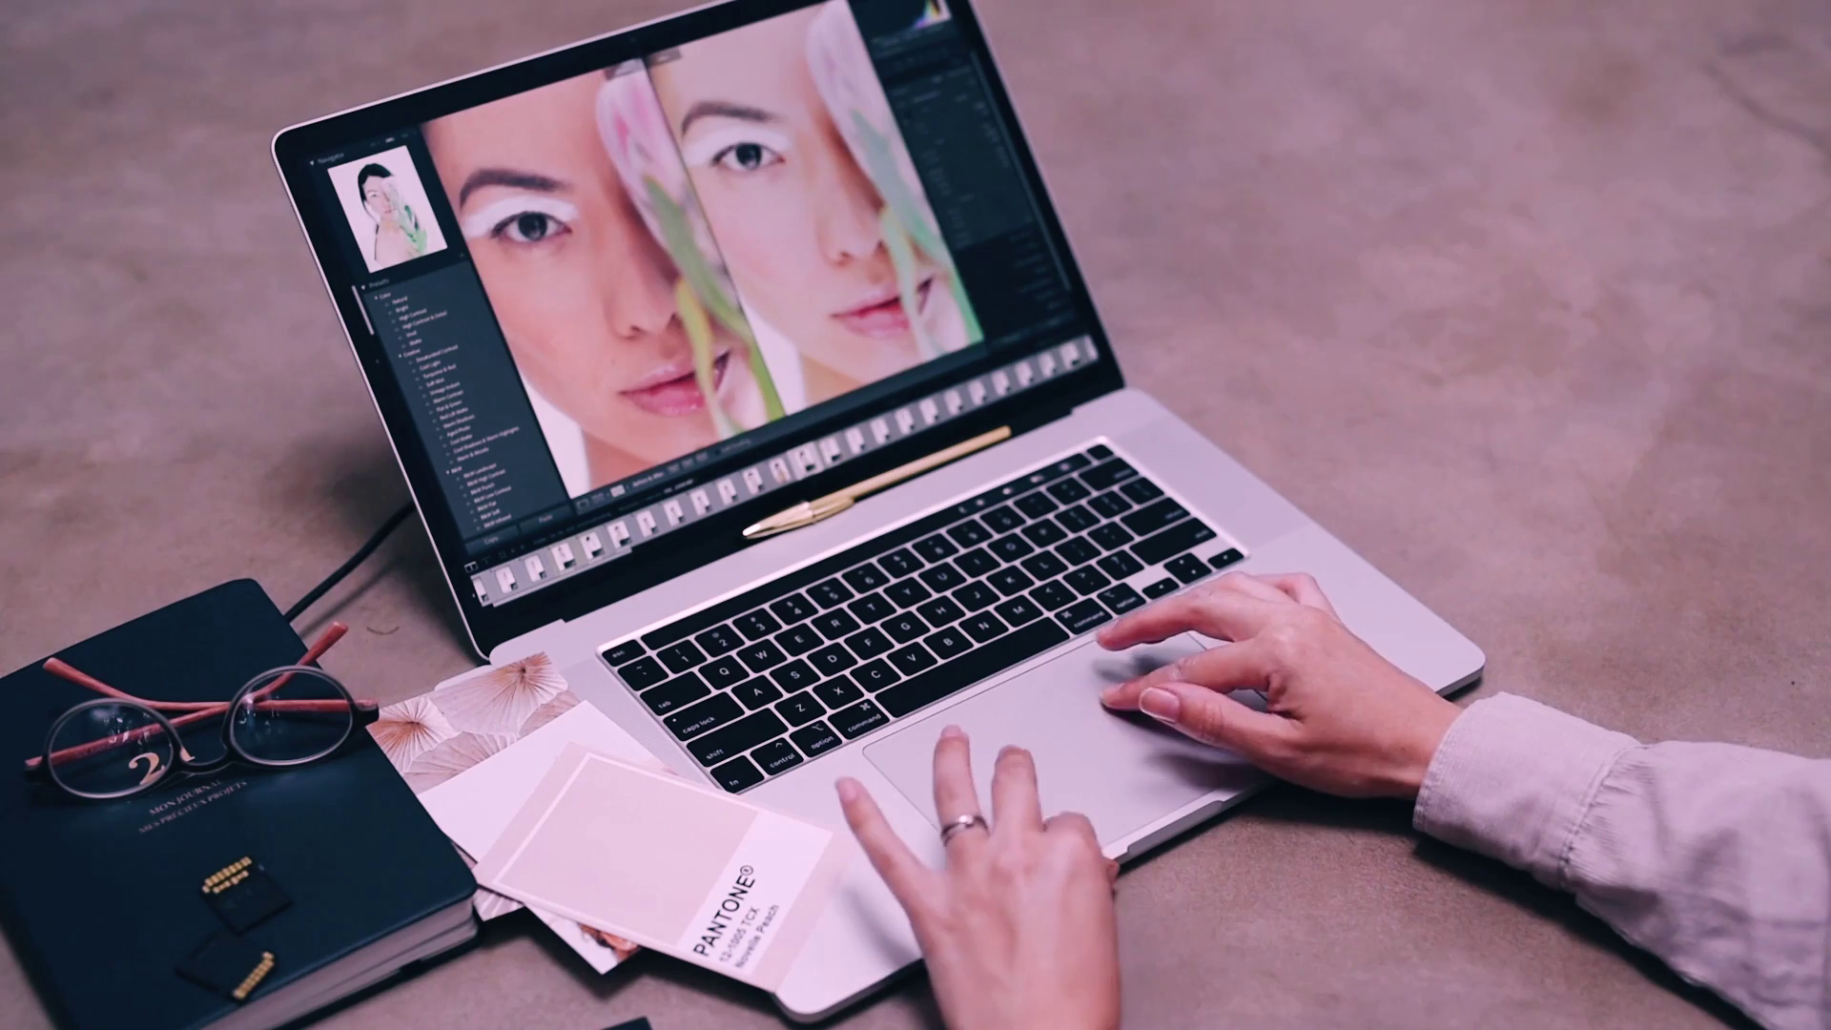
pyautogui.hscroll(-5, 697, 240)
pyautogui.hscroll(5, 696, 239)
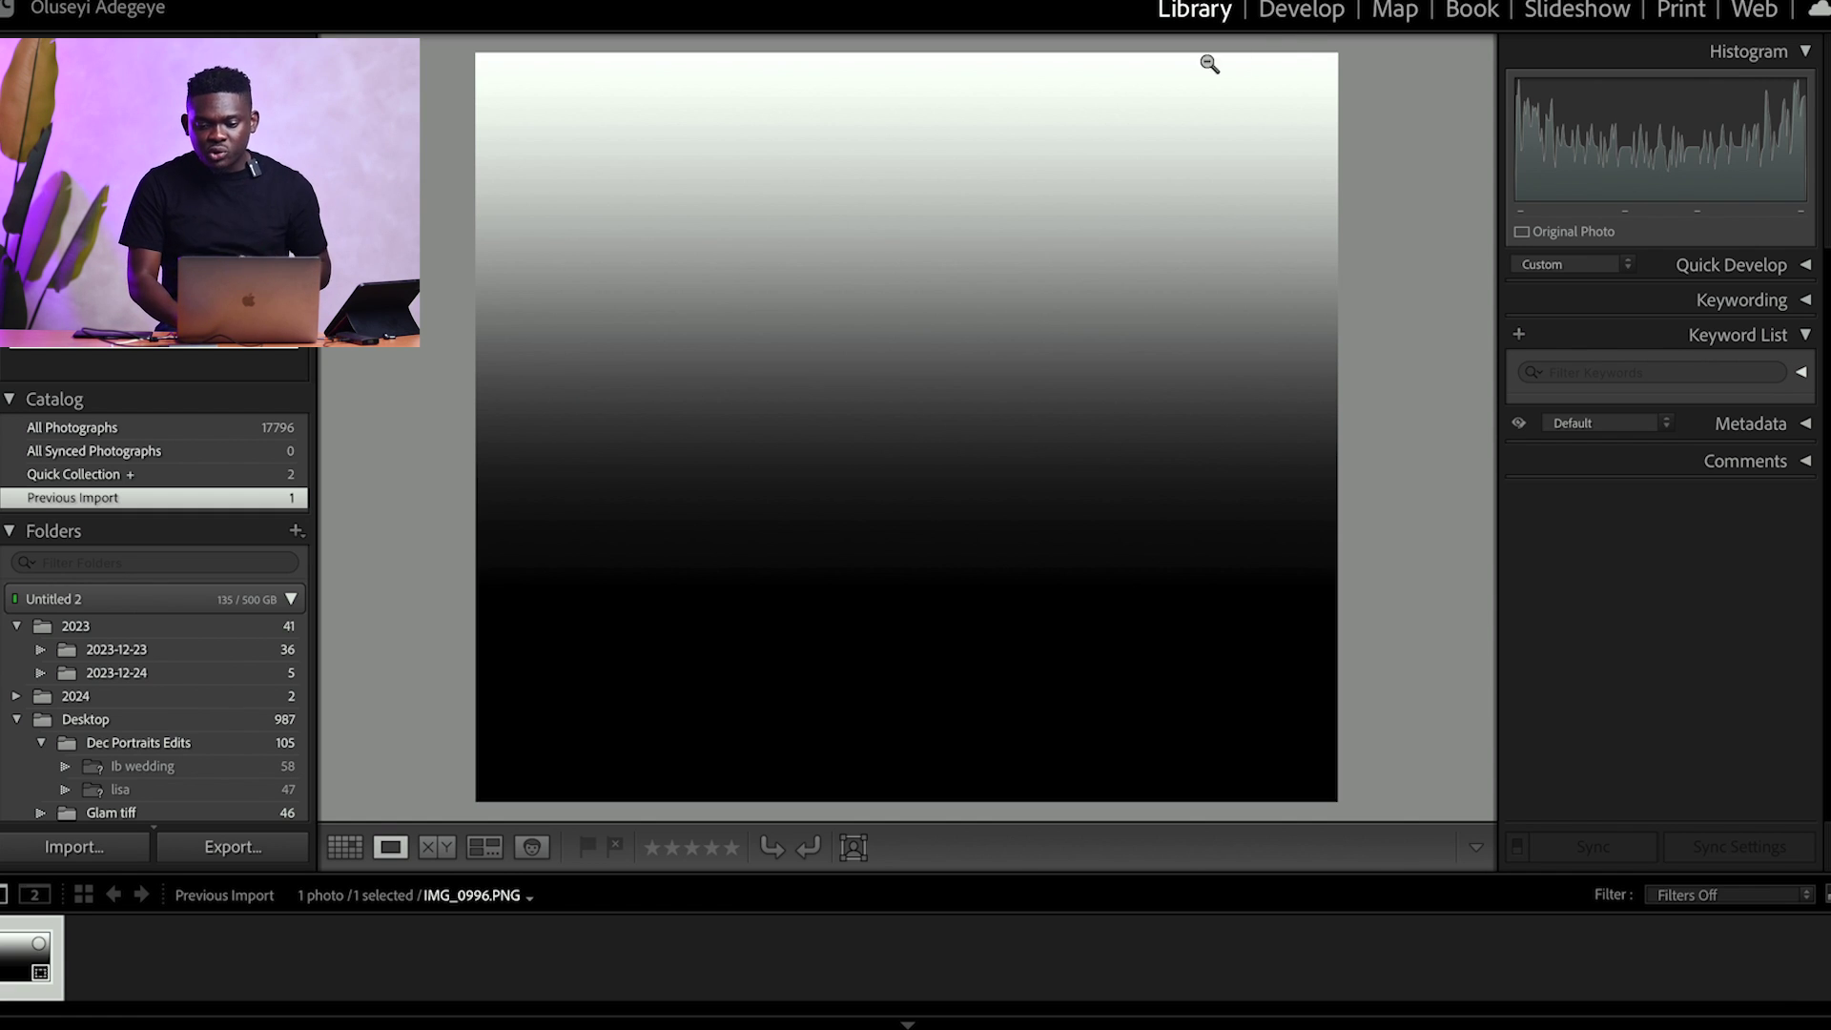
# Step: Bring the gradient image IMG_0996.PNG into Develop in single-image view and show its Color Grading controls
pyautogui.click(1292, 24)
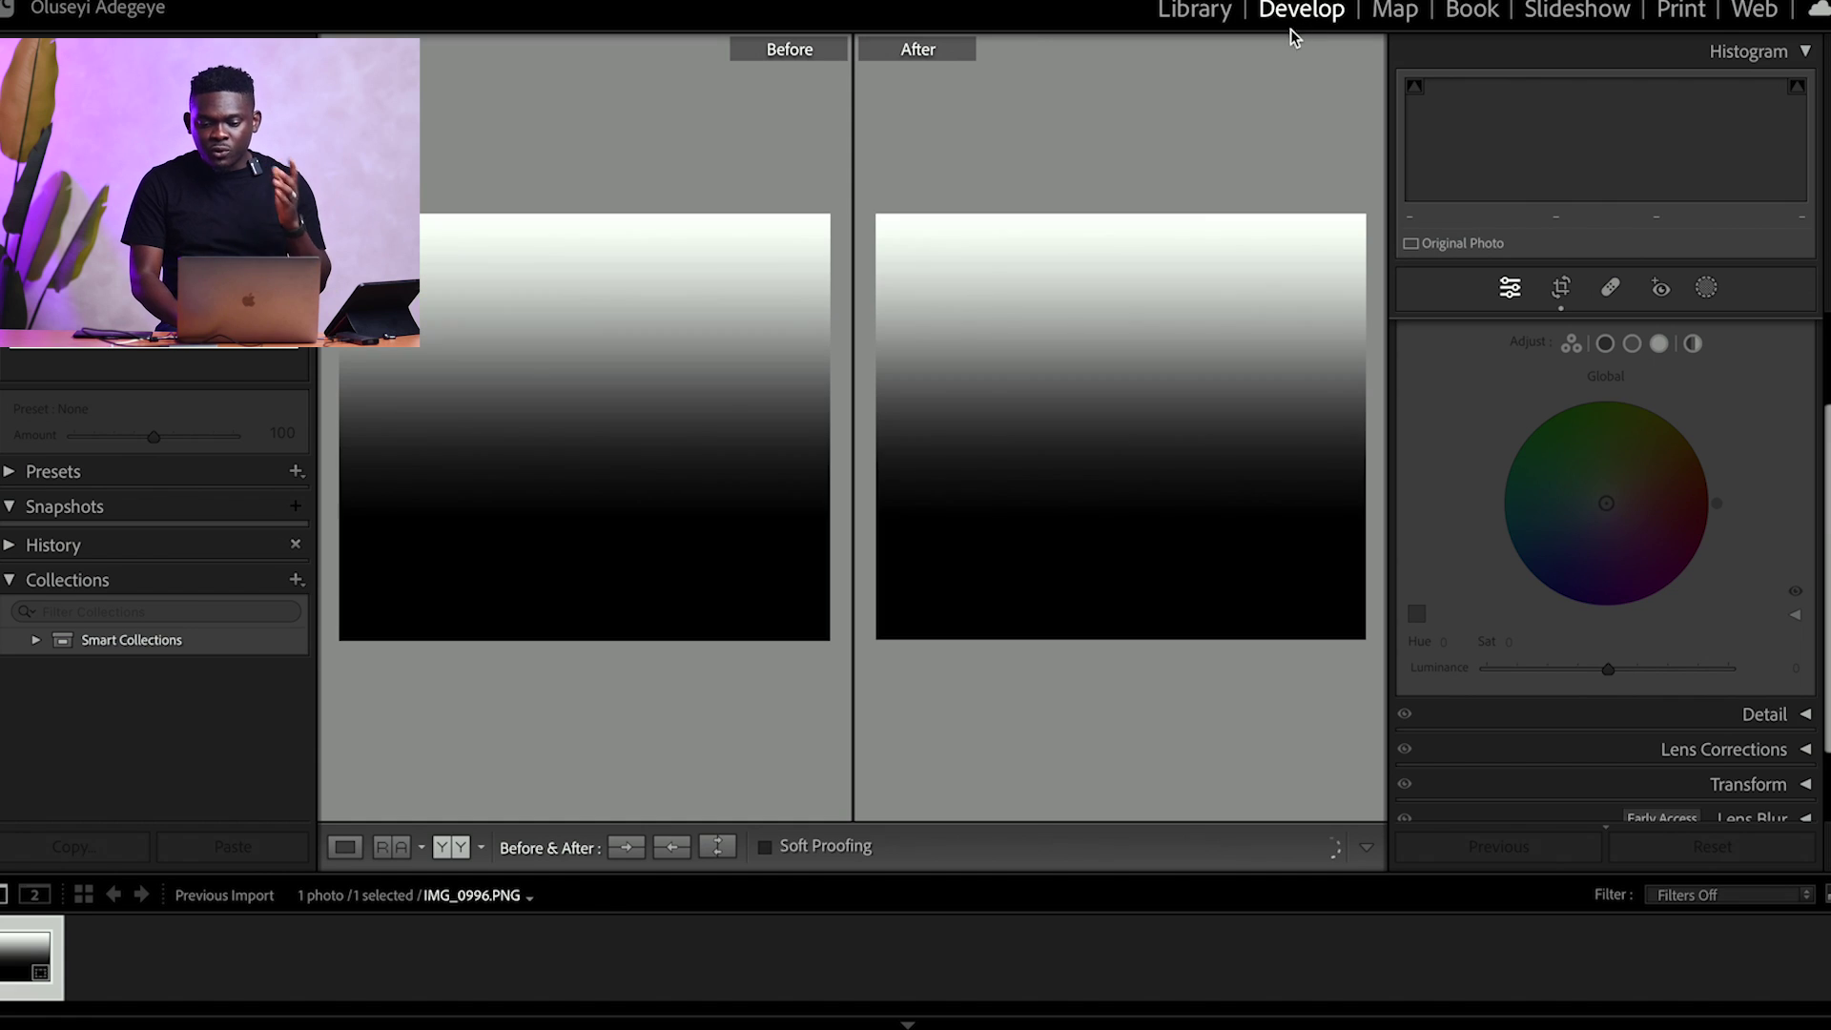
pyautogui.press('y')
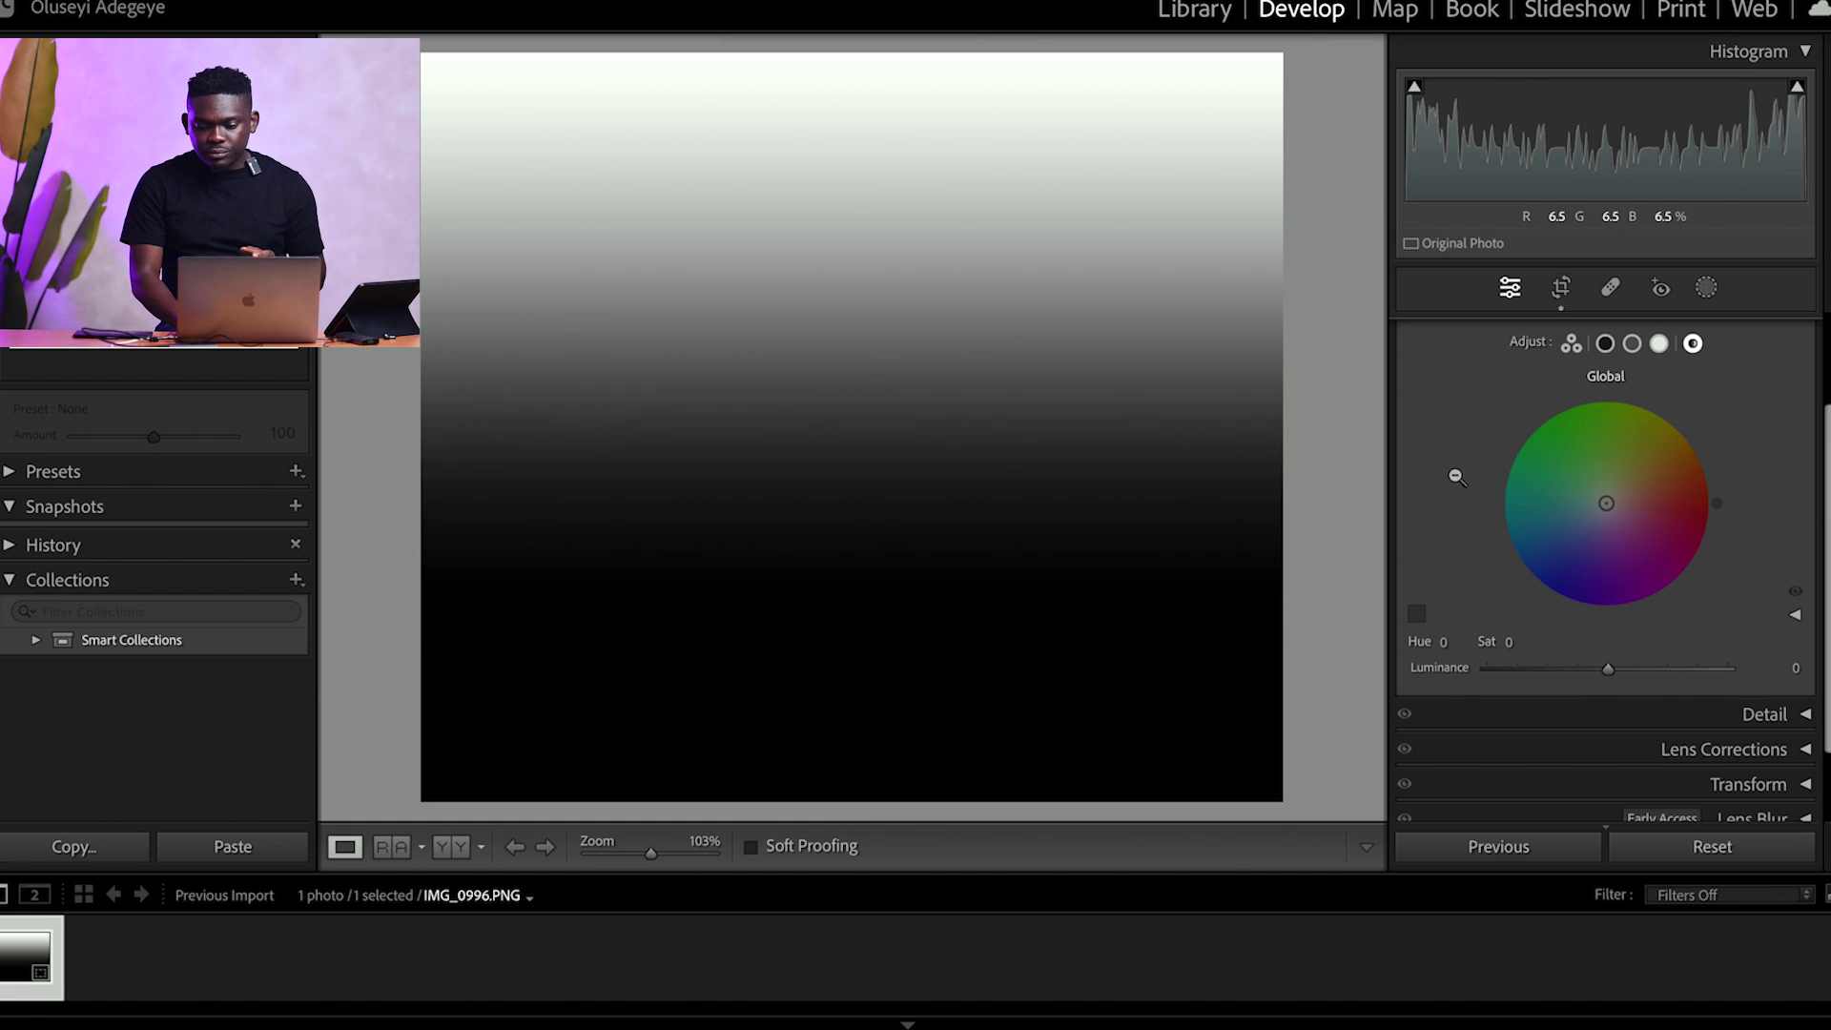
pyautogui.scroll(2, 1586, 451)
pyautogui.scroll(1, 1757, 420)
pyautogui.click(1745, 419)
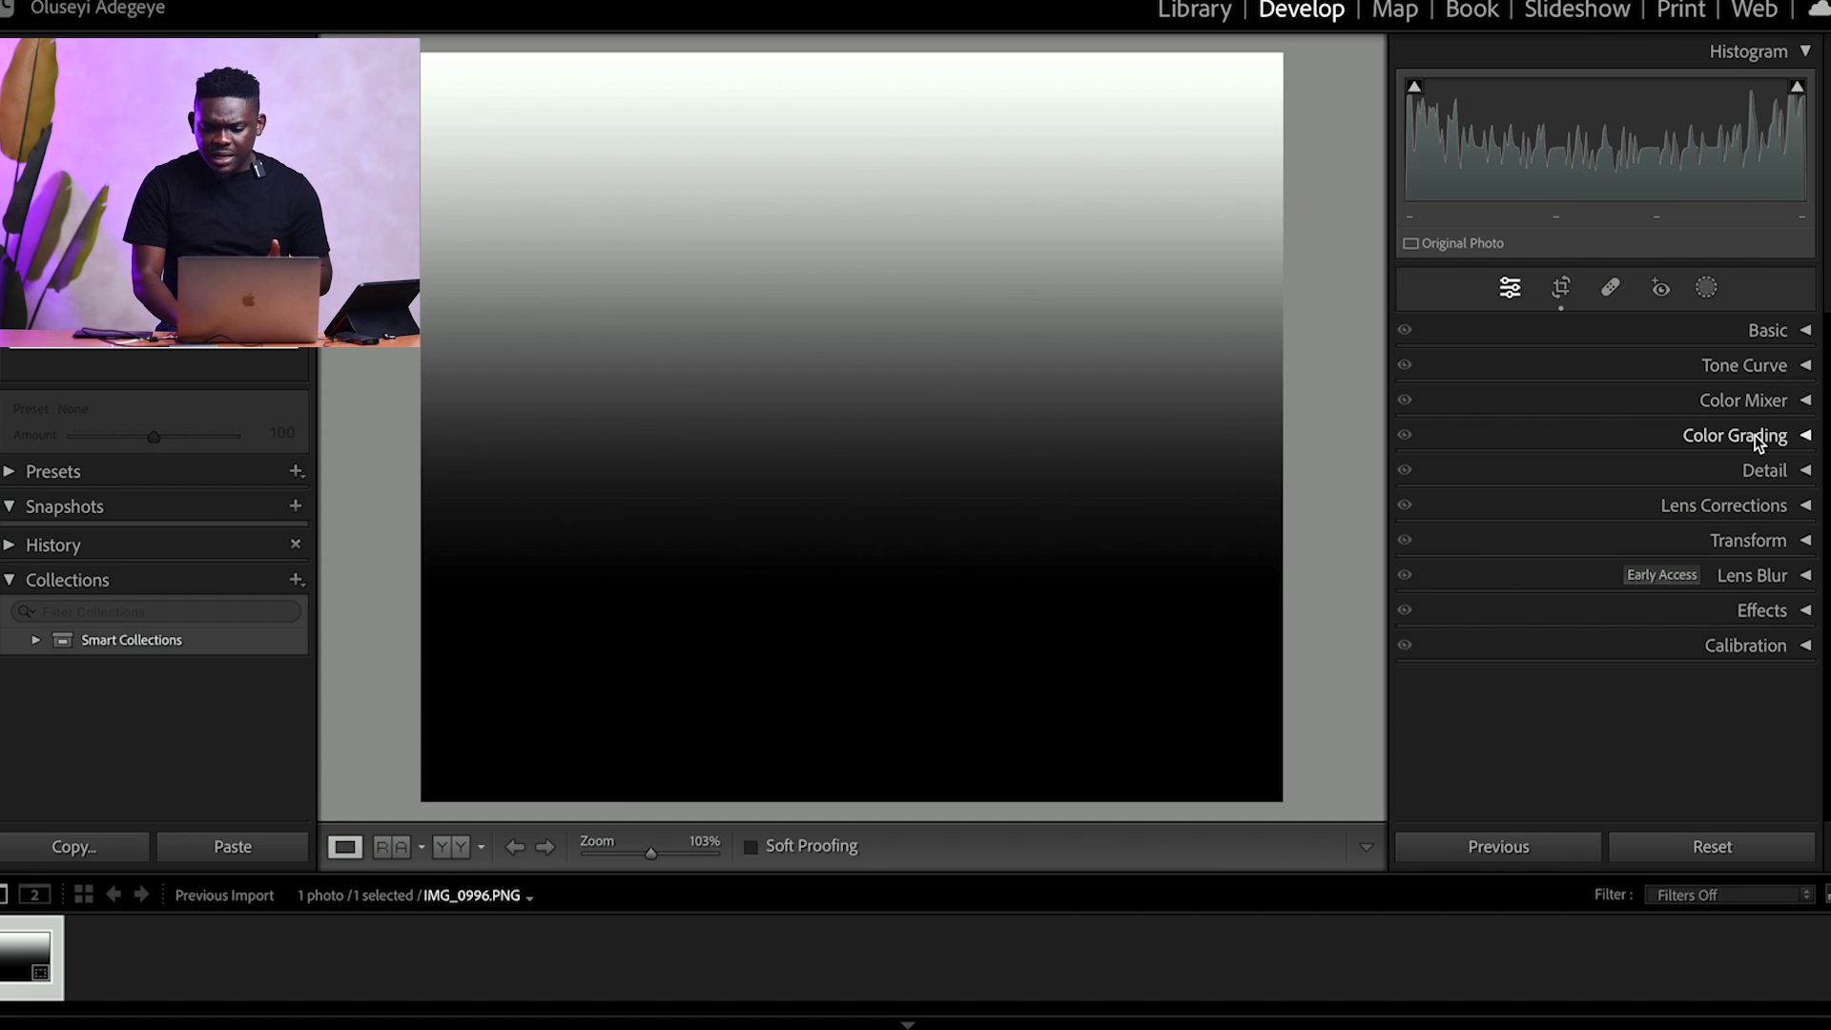
pyautogui.click(1764, 408)
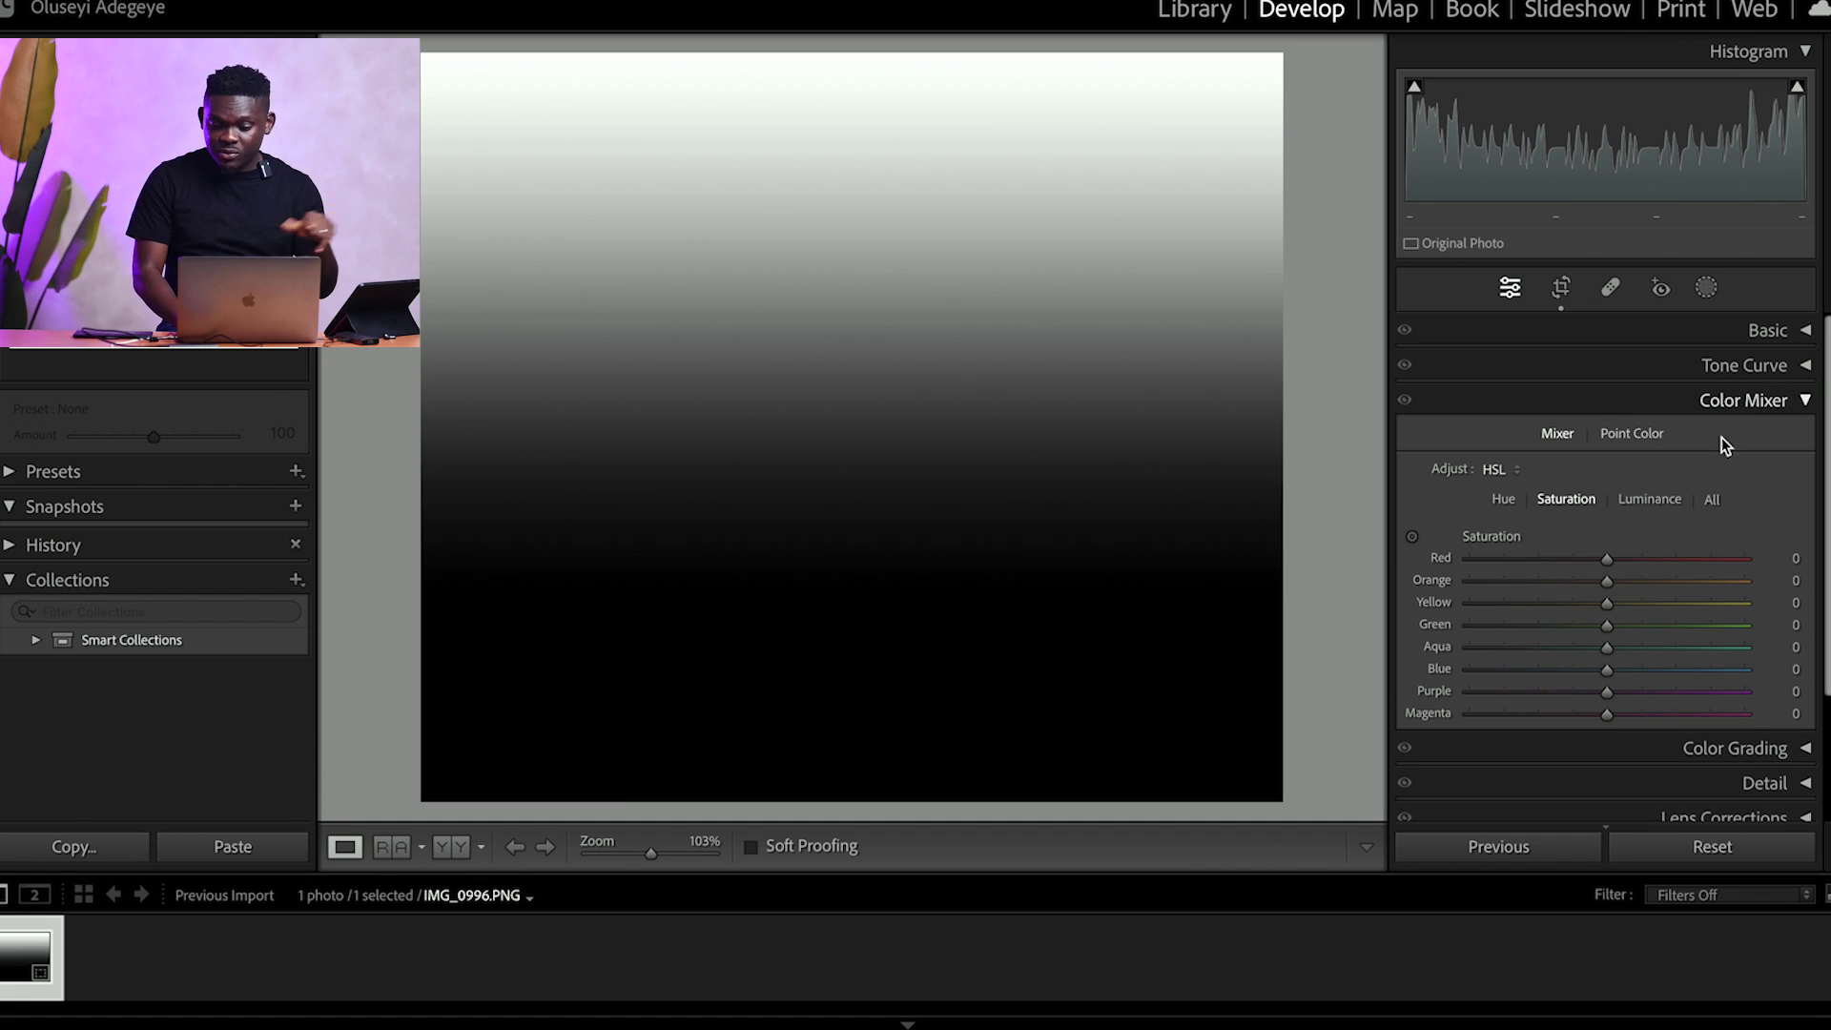
pyautogui.click(1750, 396)
pyautogui.click(1751, 442)
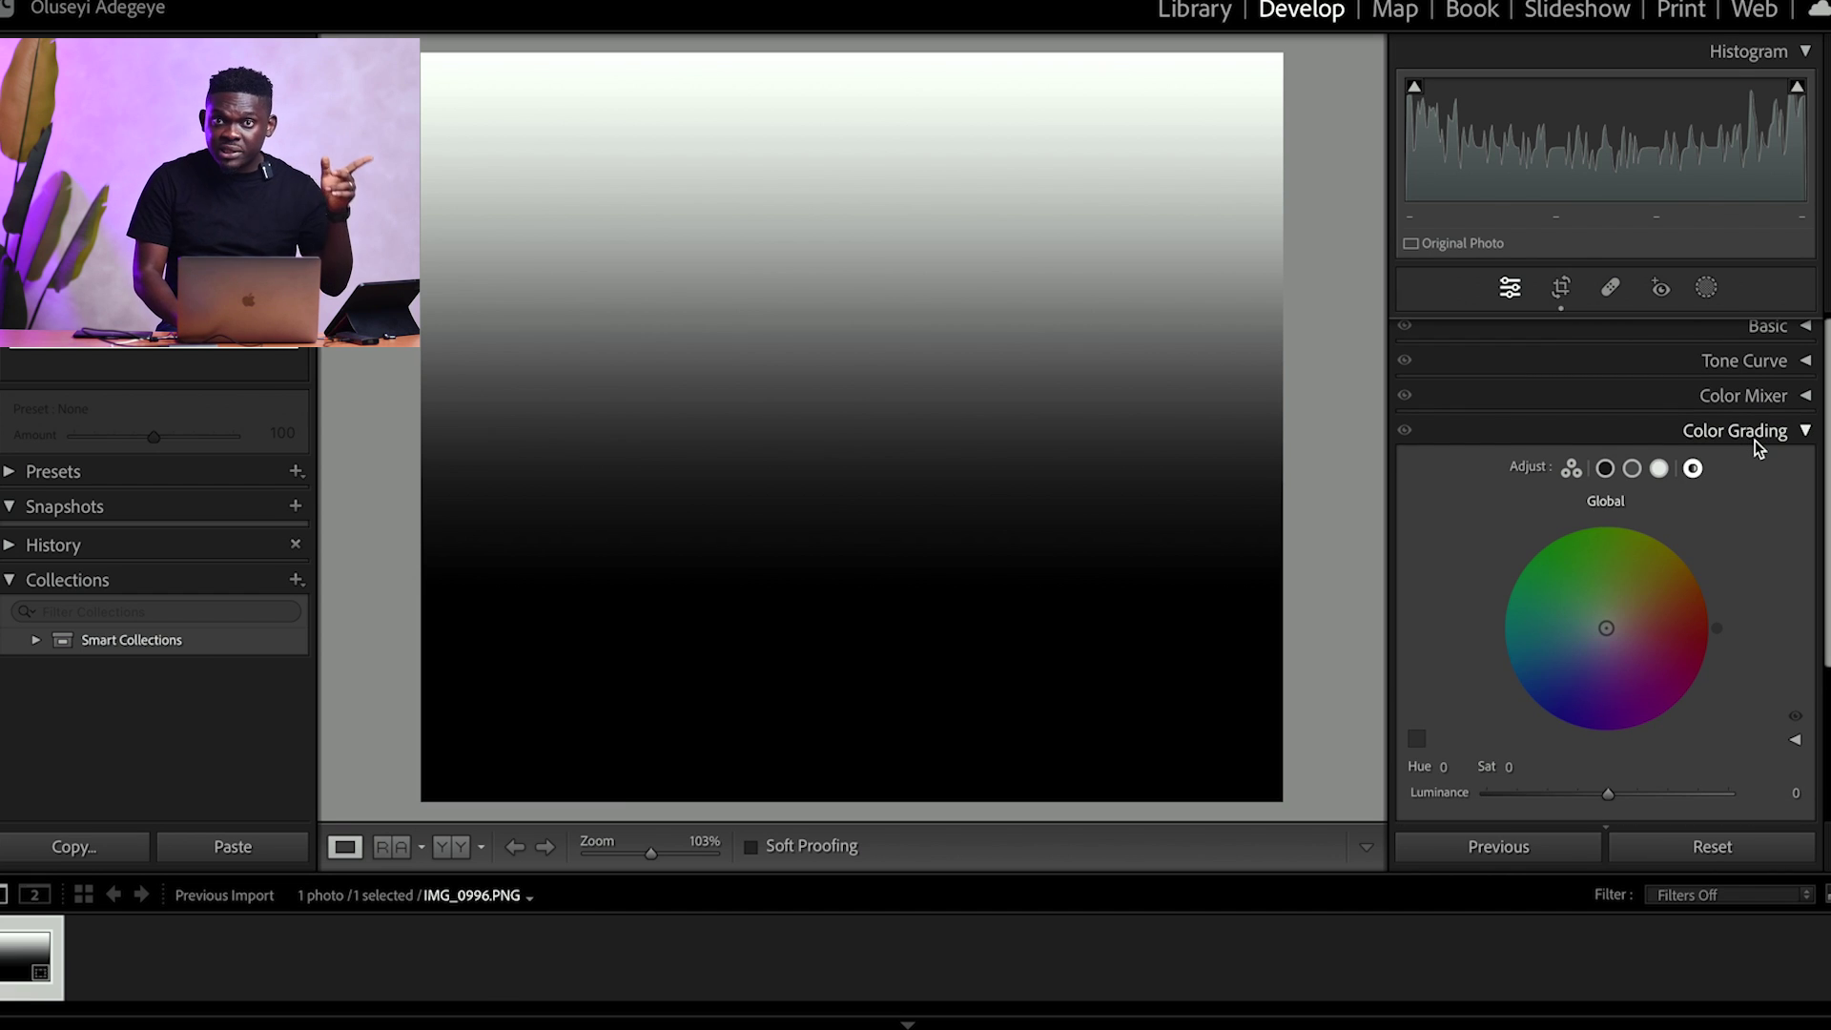
pyautogui.scroll(-3, 1755, 440)
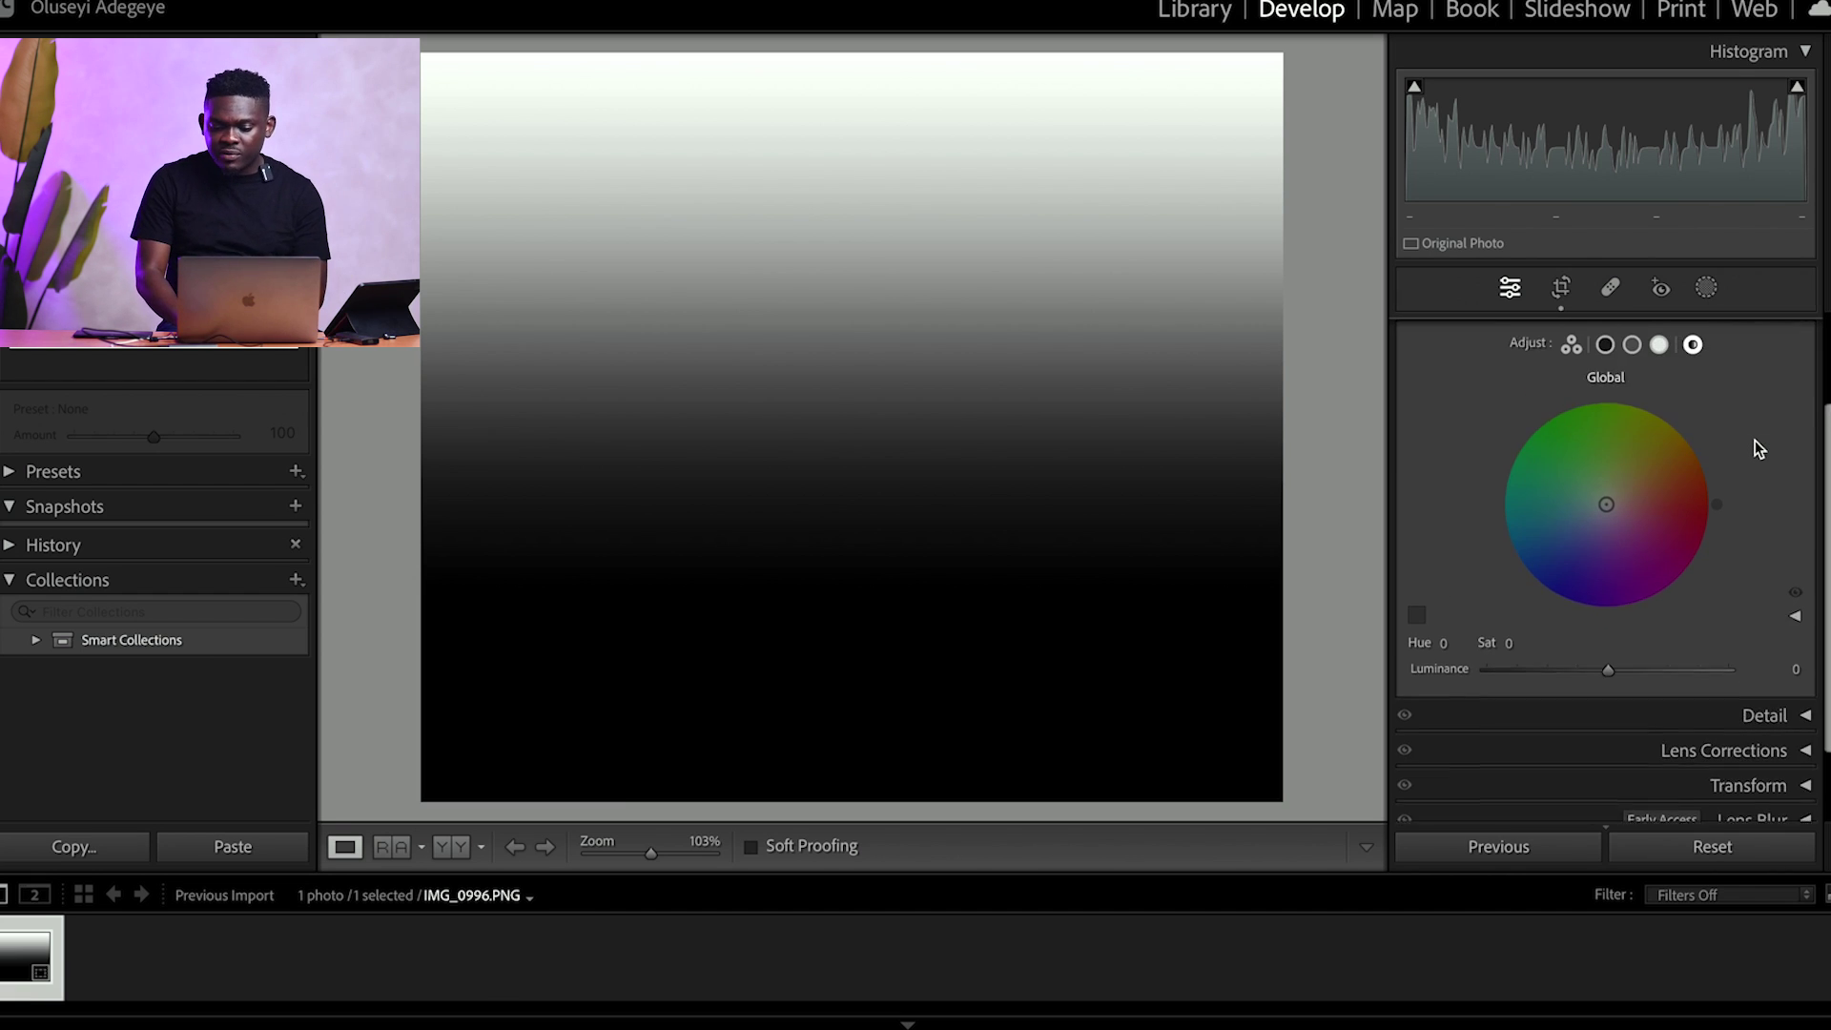
pyautogui.press('y')
pyautogui.press('y')
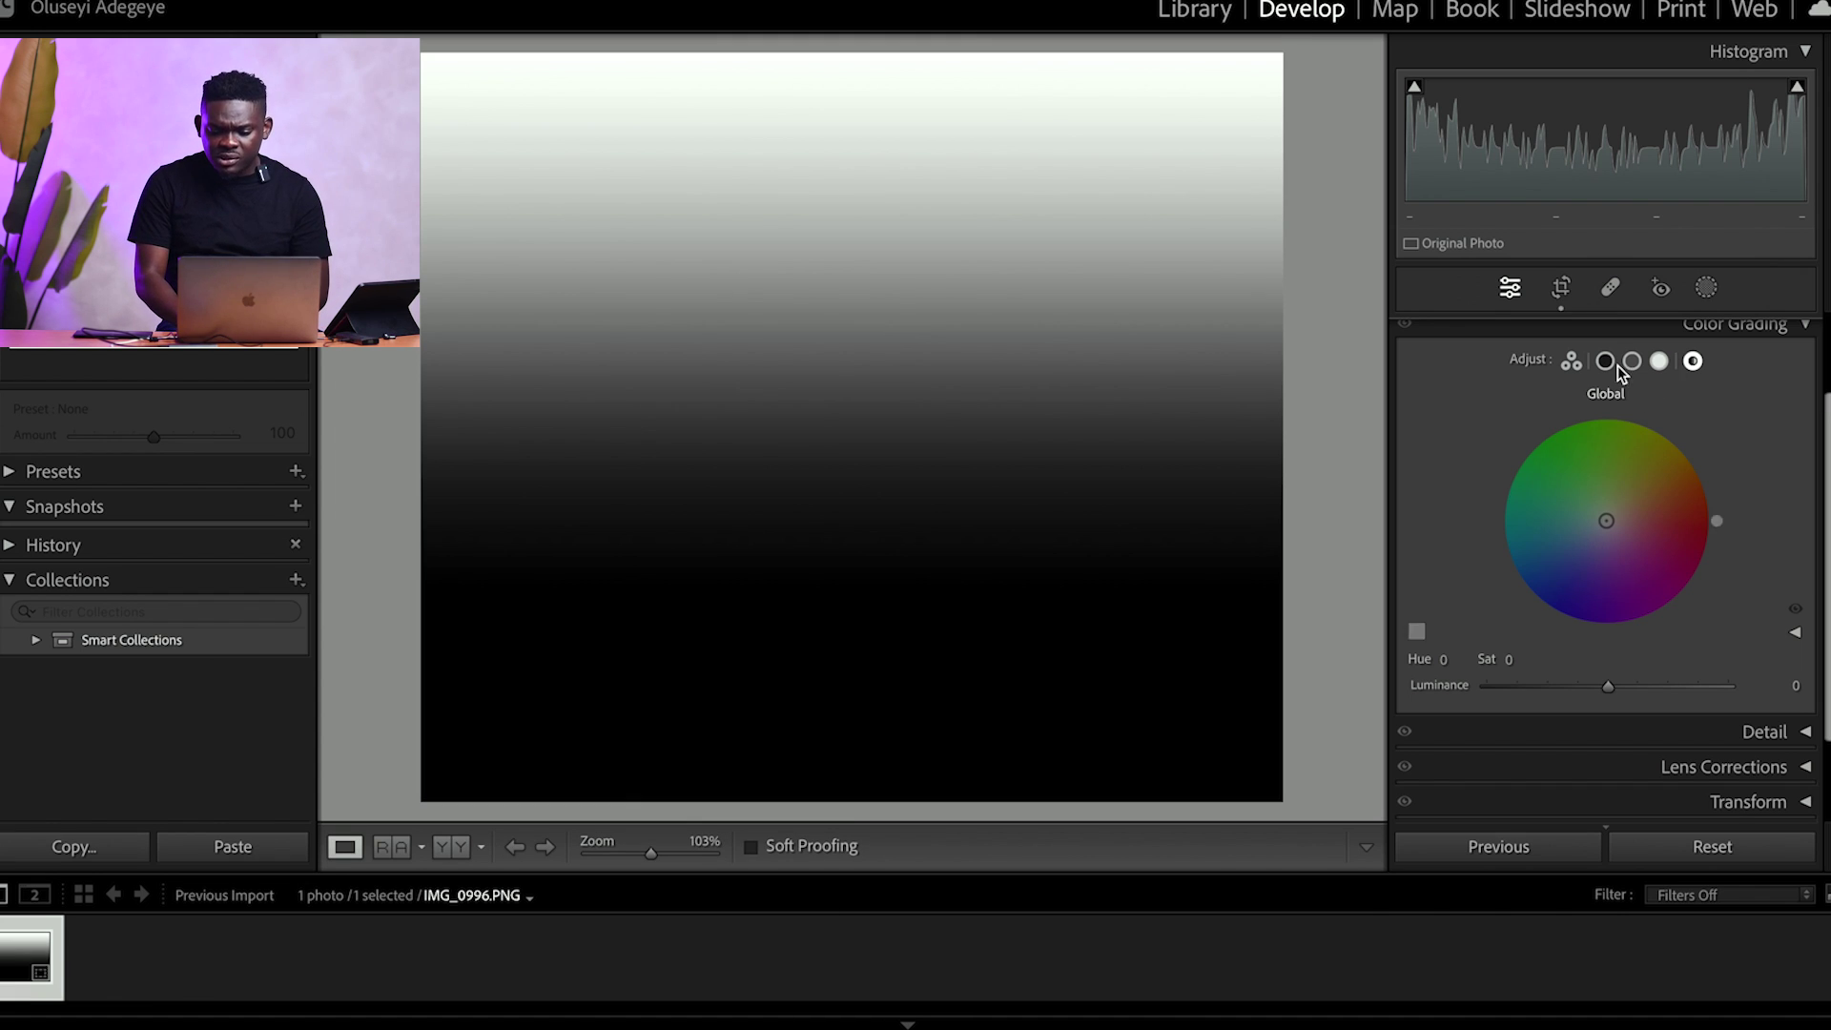
# Step: Look through the three-way, Shadows, Midtones and Highlights color grading wheels, returning to the Shadows wheel
pyautogui.click(1570, 360)
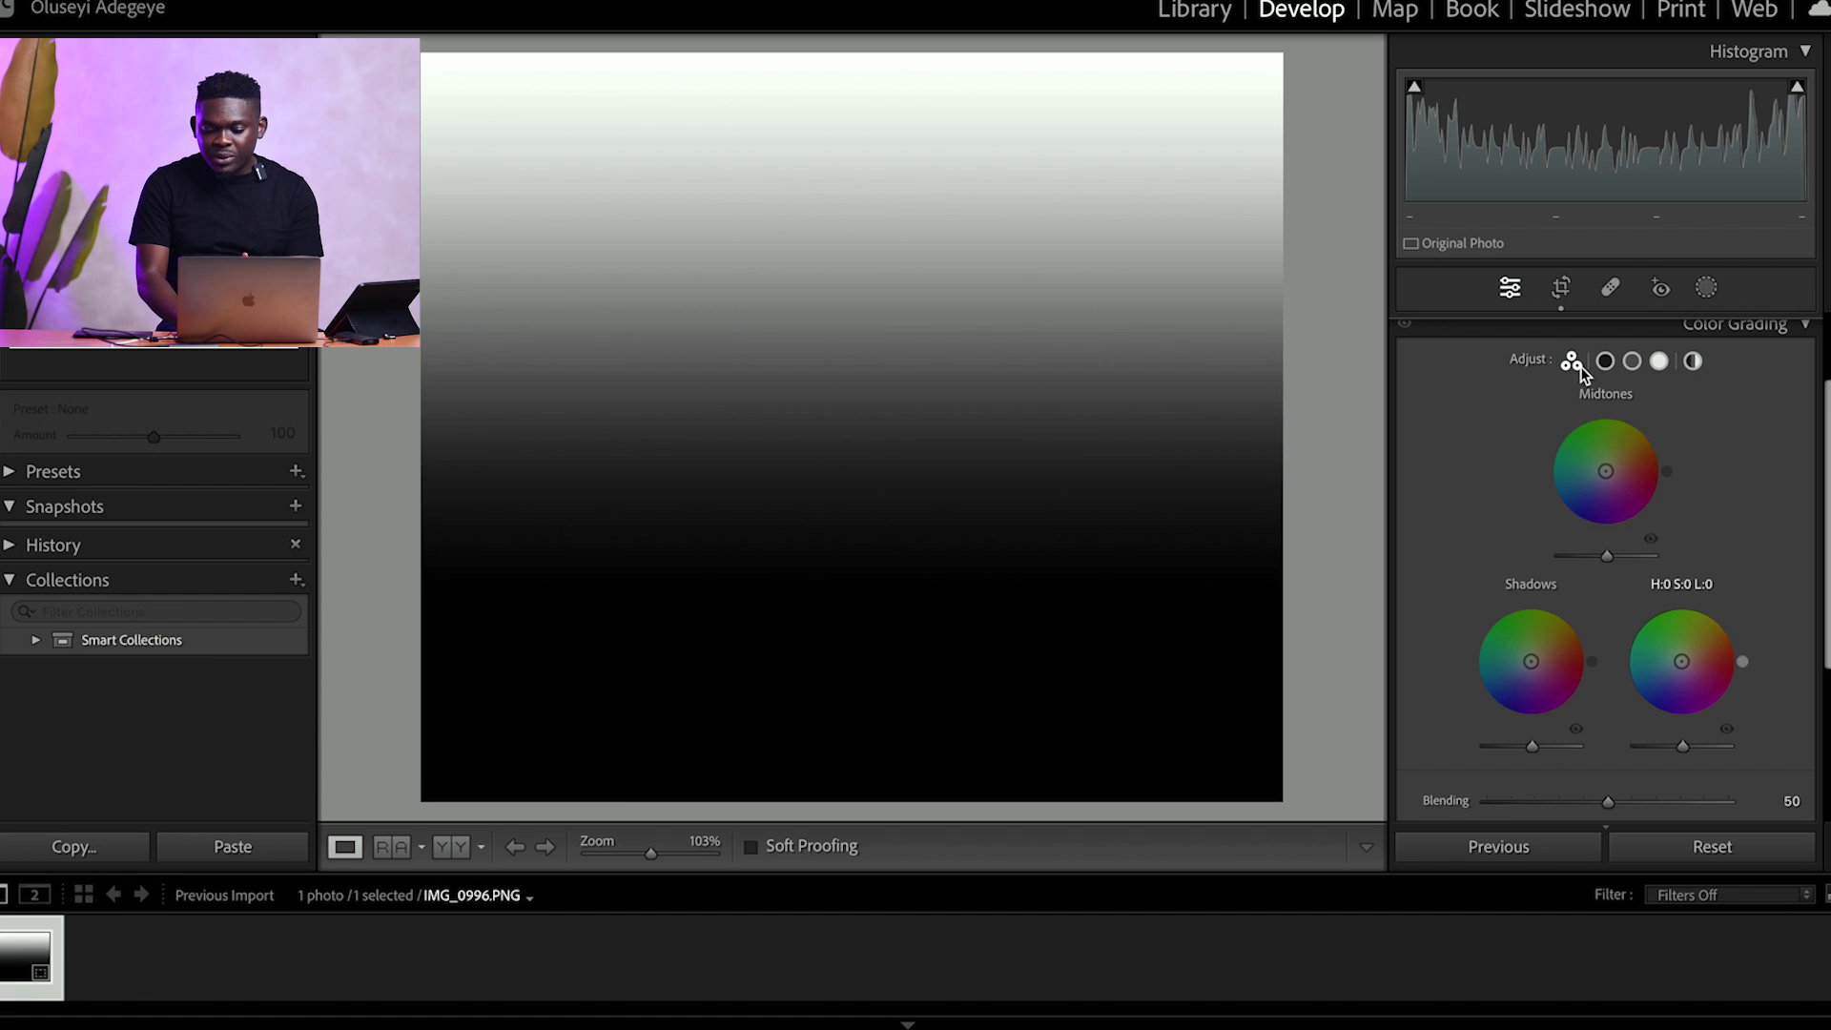
pyautogui.scroll(-2, 1476, 540)
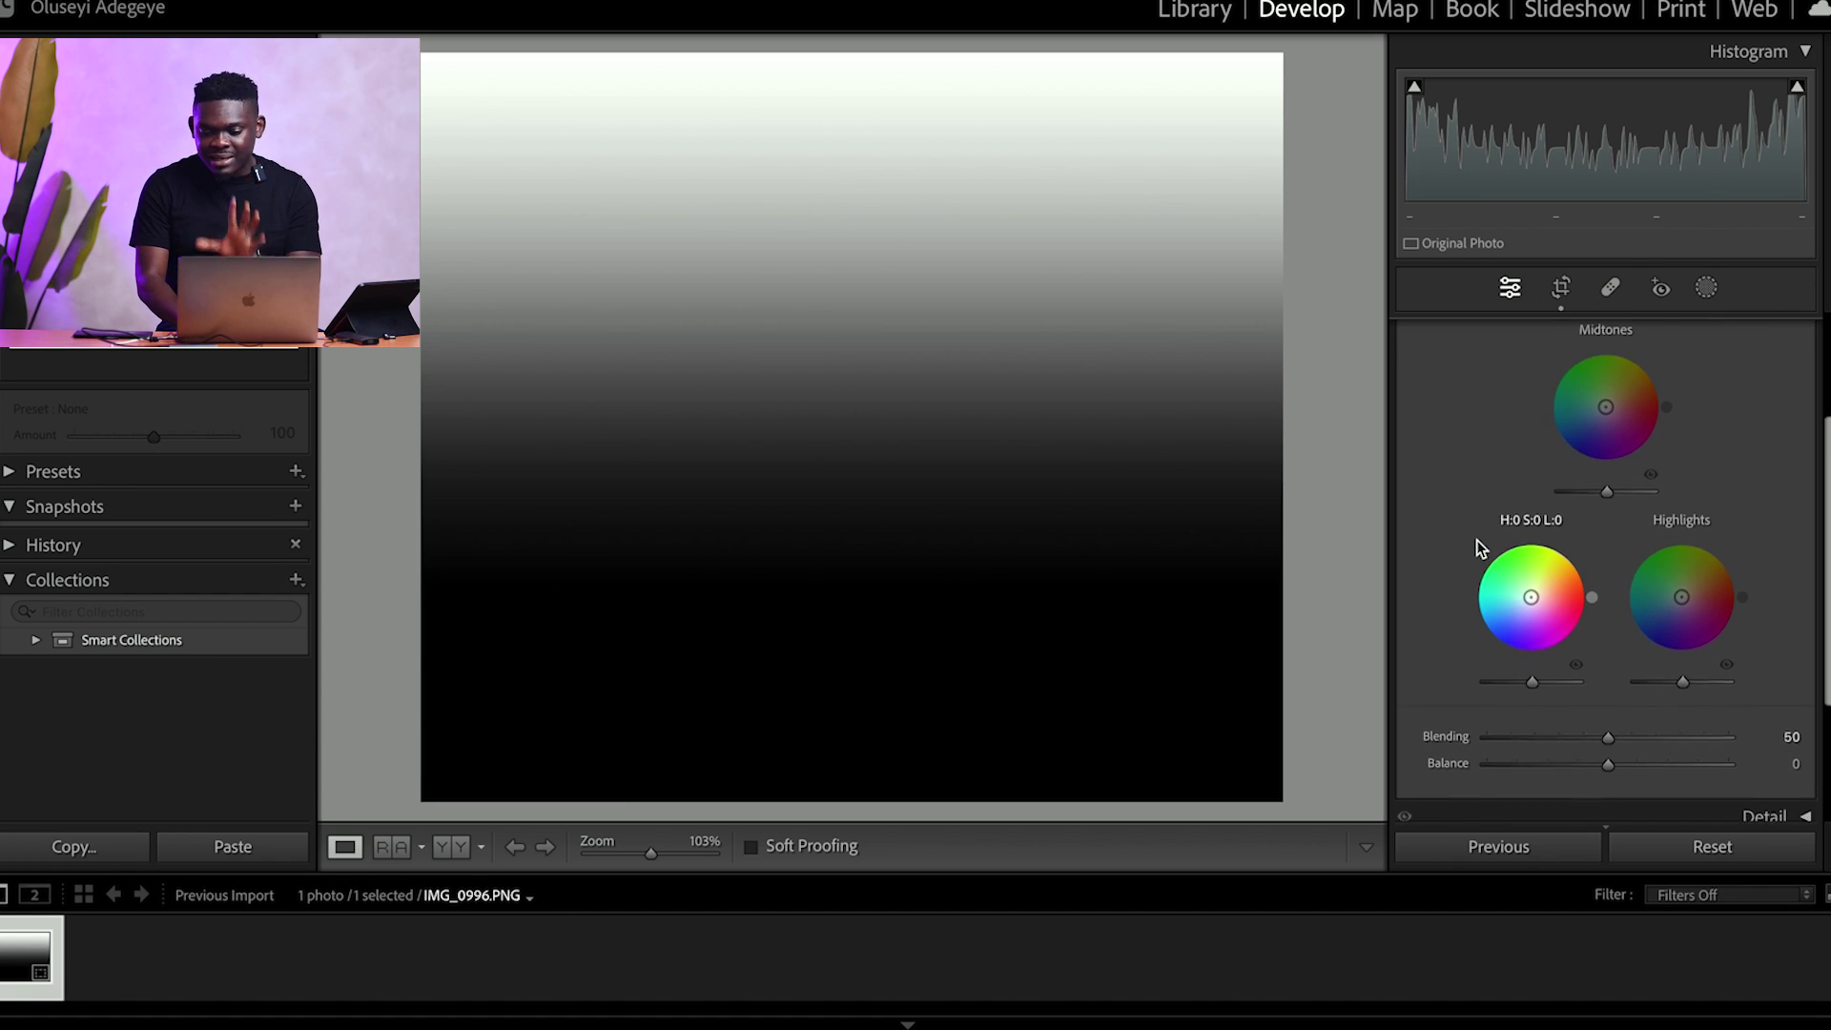
pyautogui.scroll(2, 1542, 510)
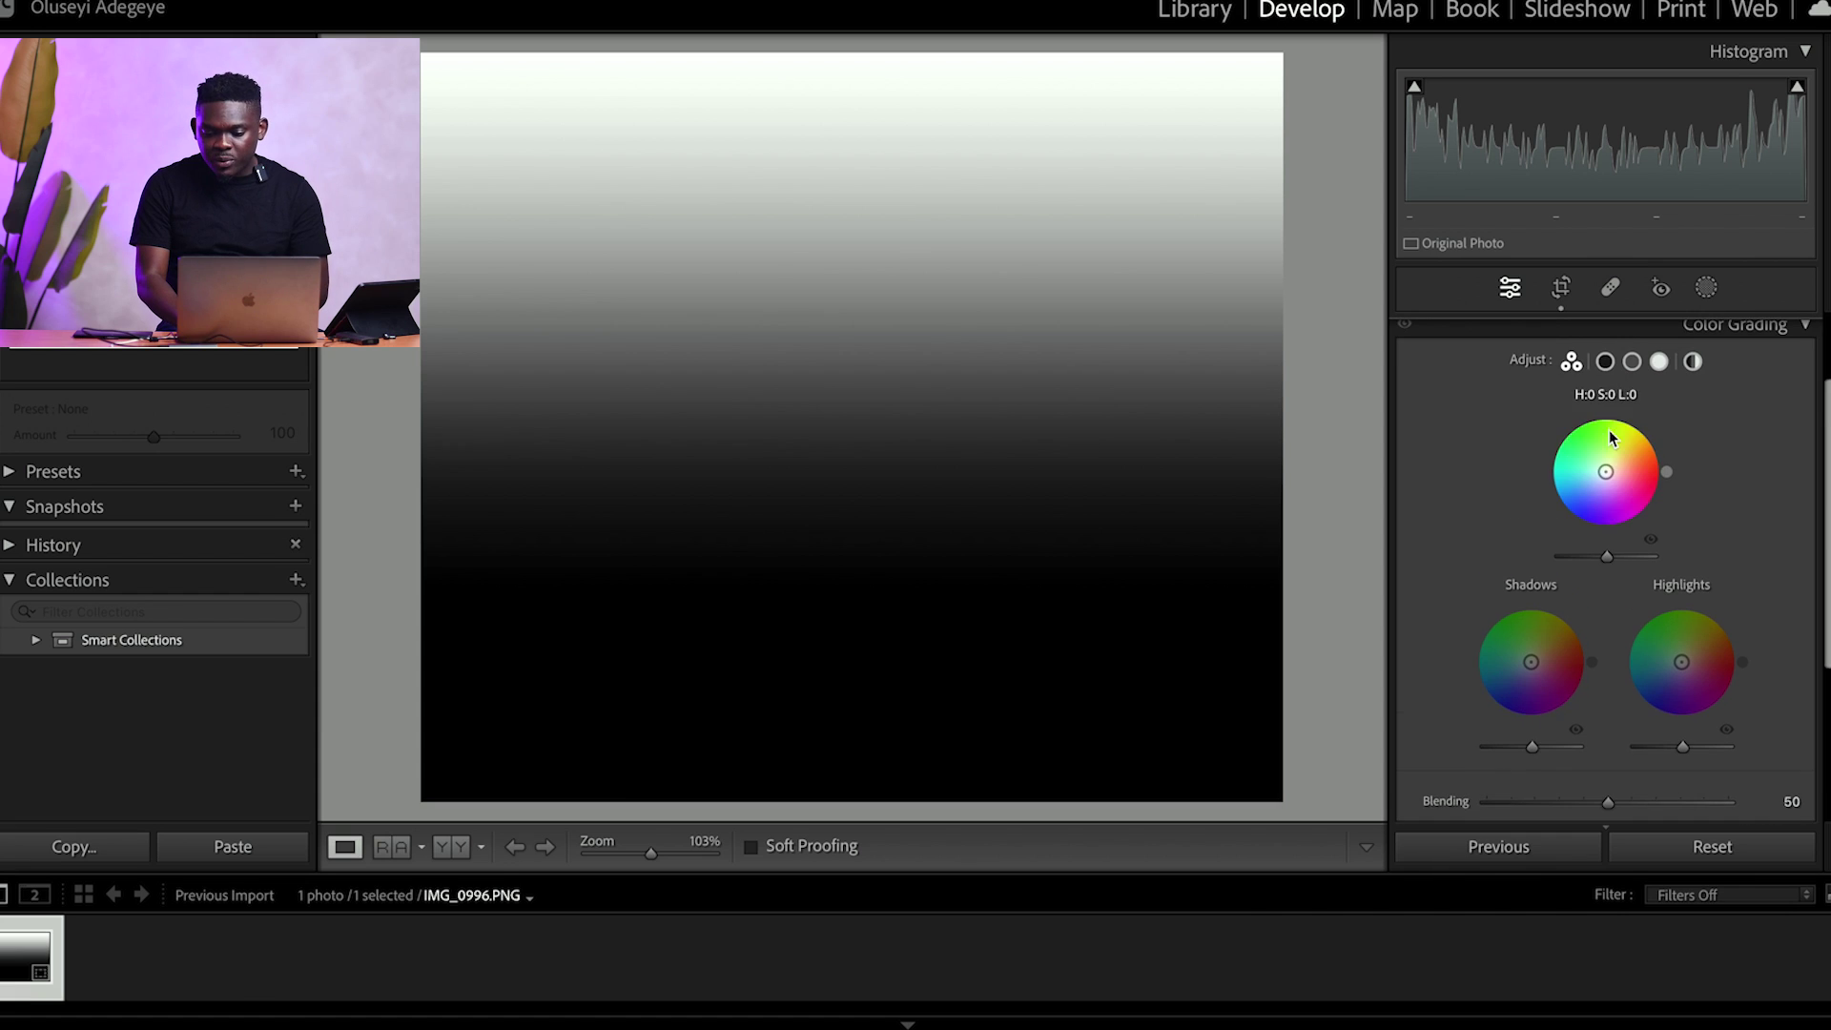
pyautogui.click(1605, 363)
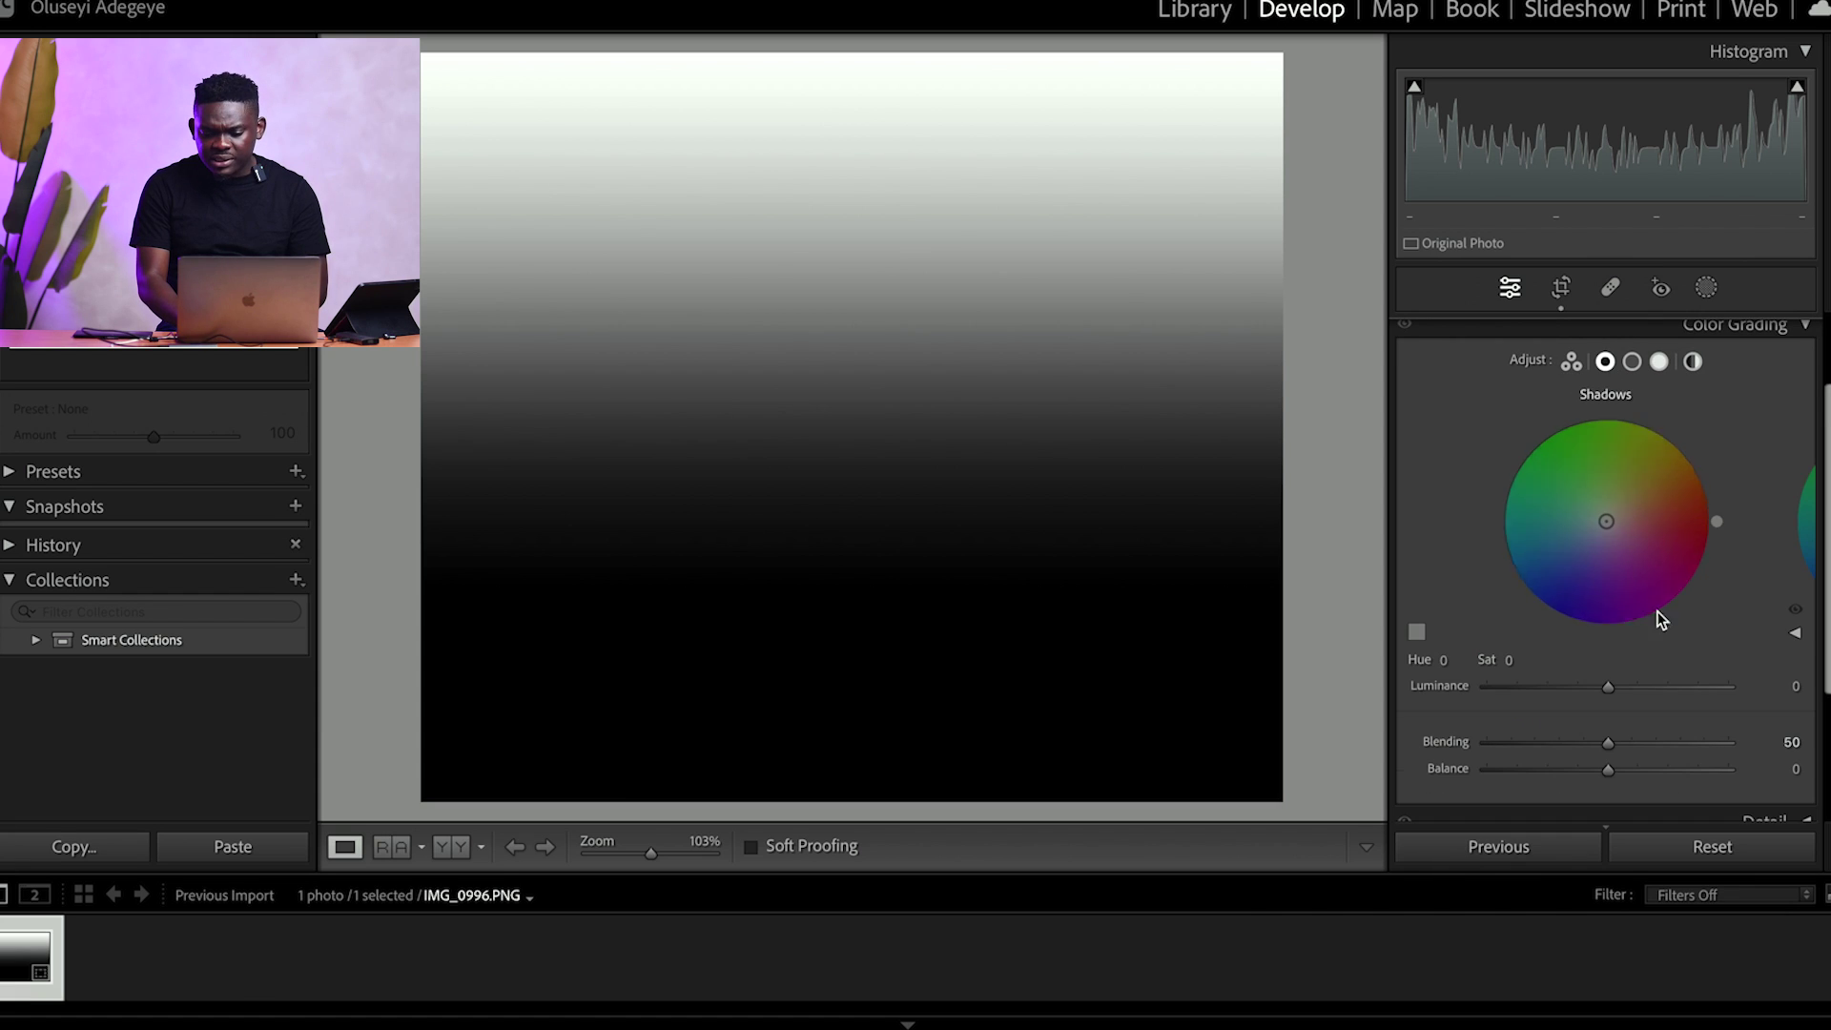
pyautogui.click(1631, 363)
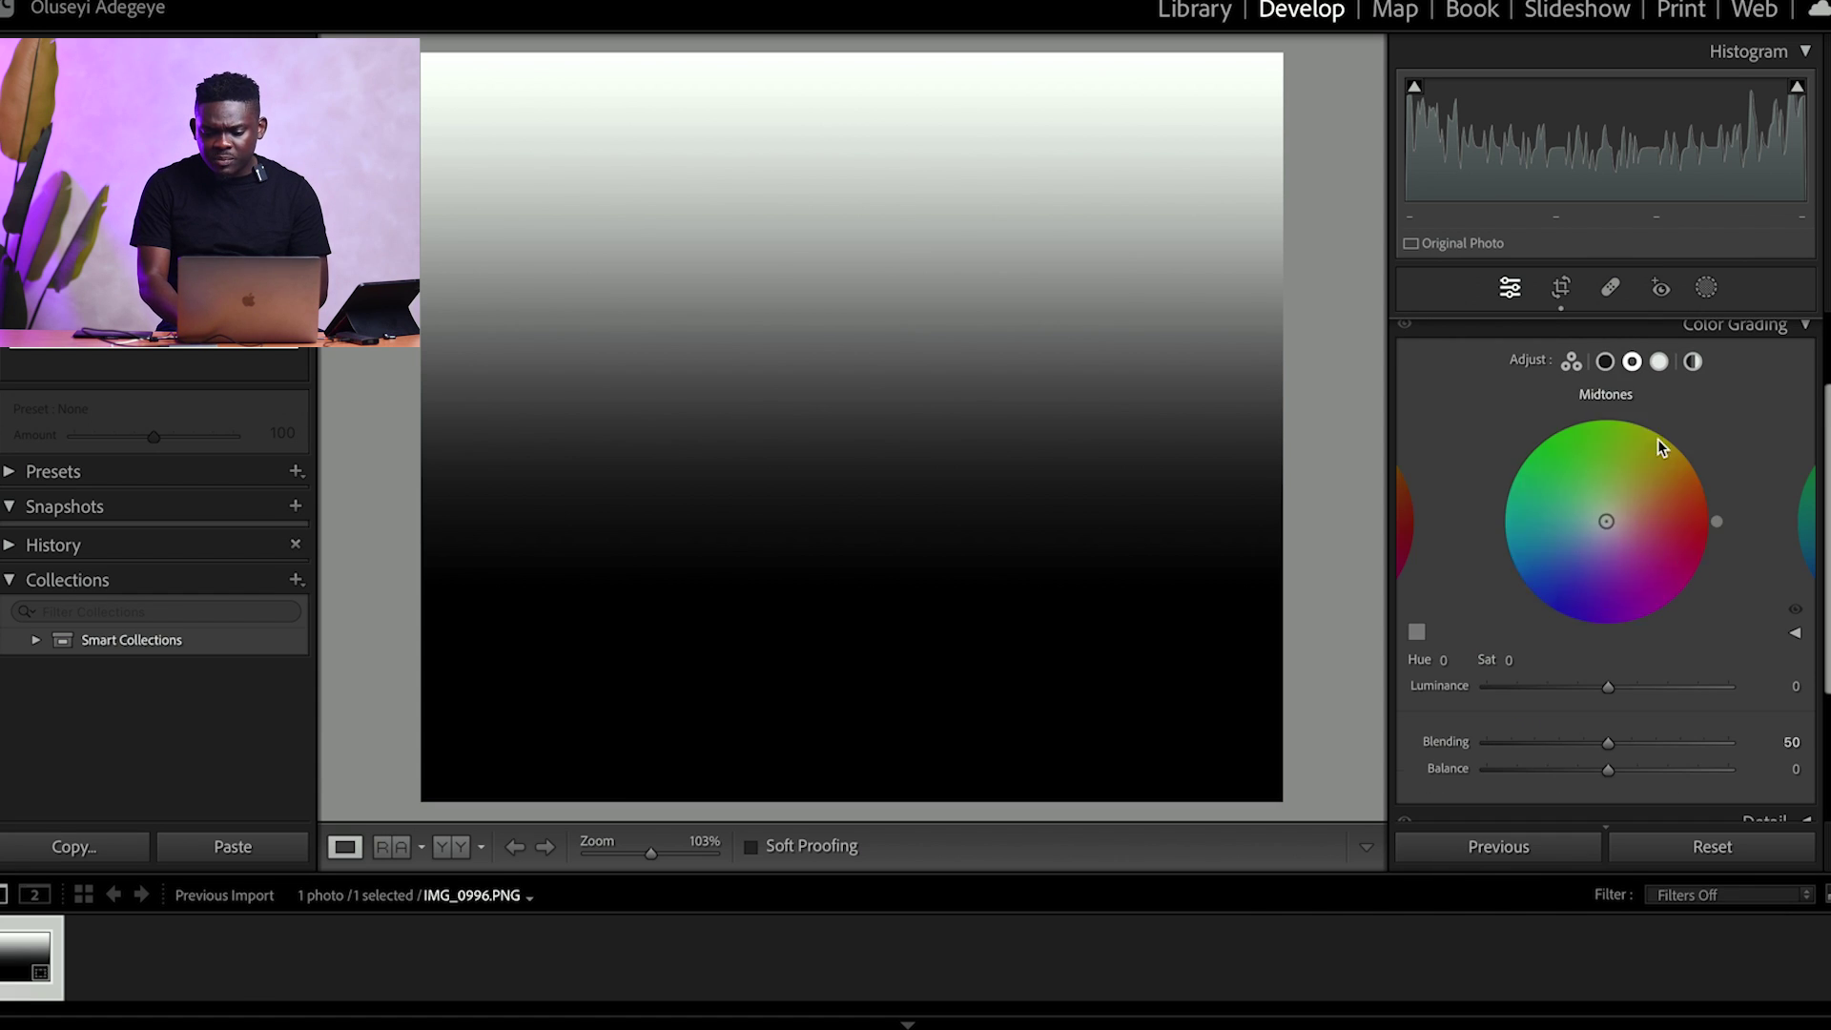
pyautogui.click(1657, 360)
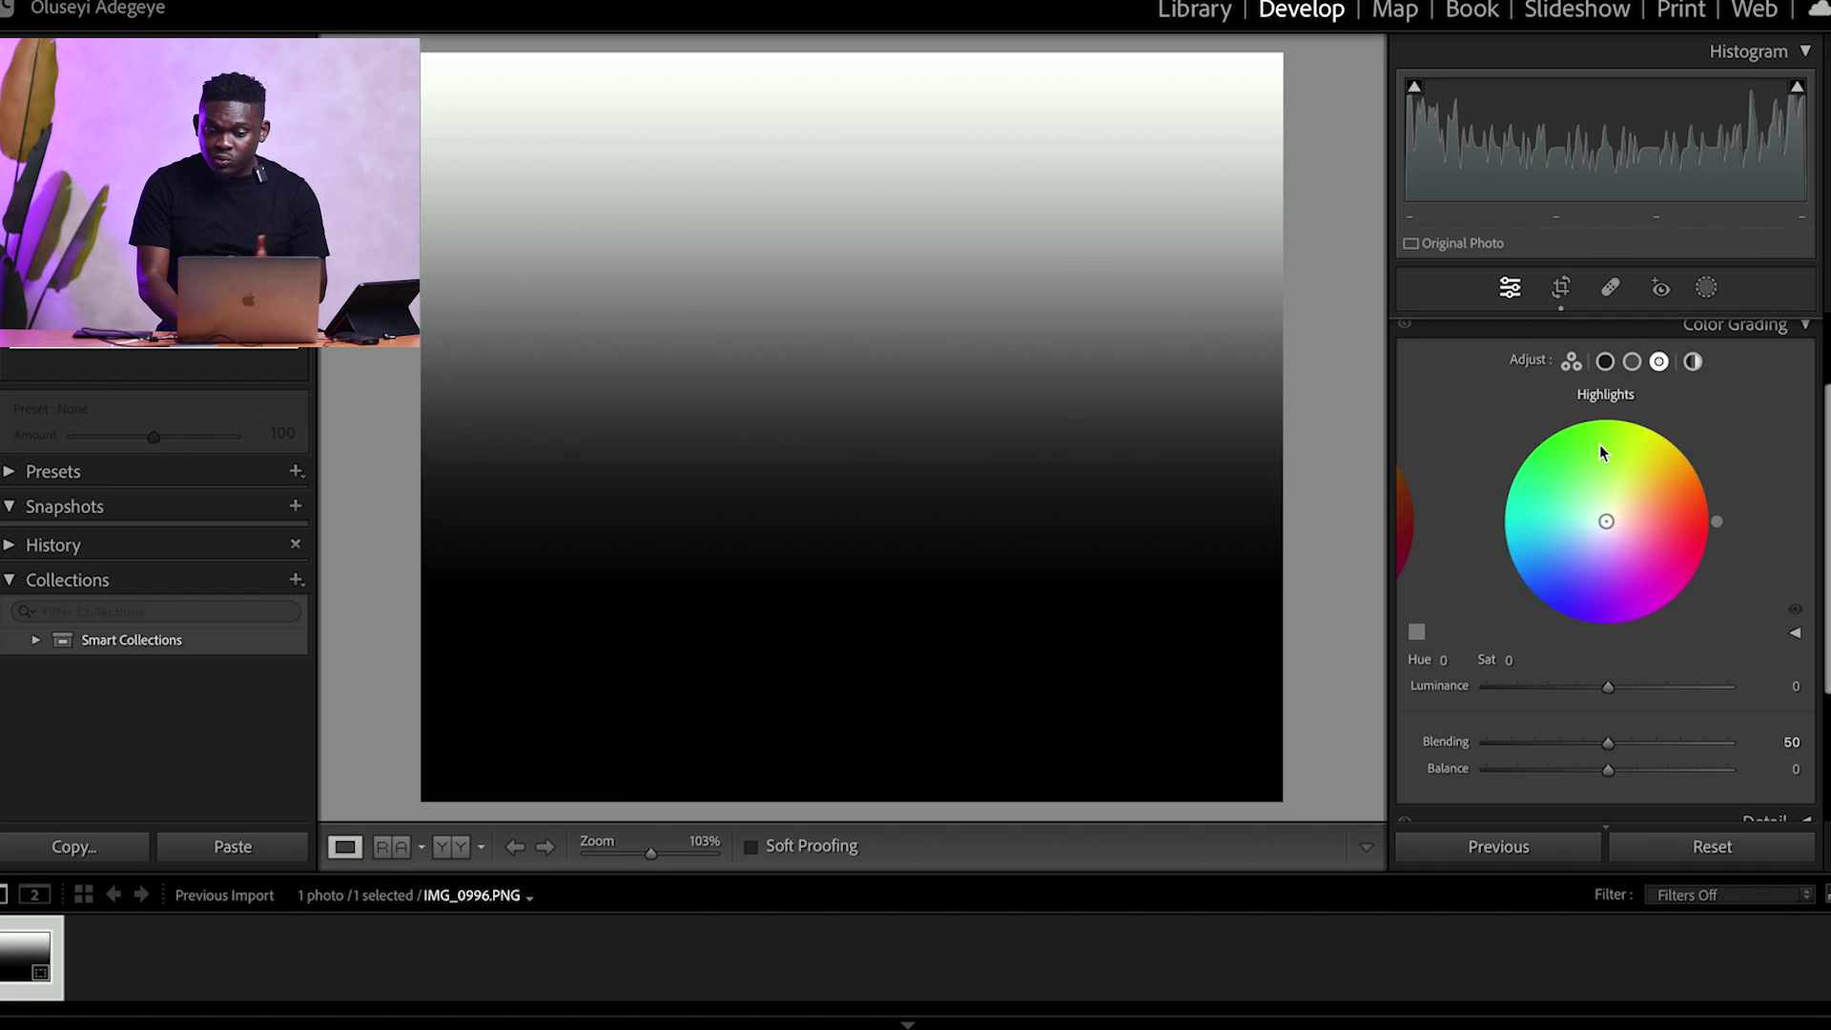
pyautogui.click(1605, 362)
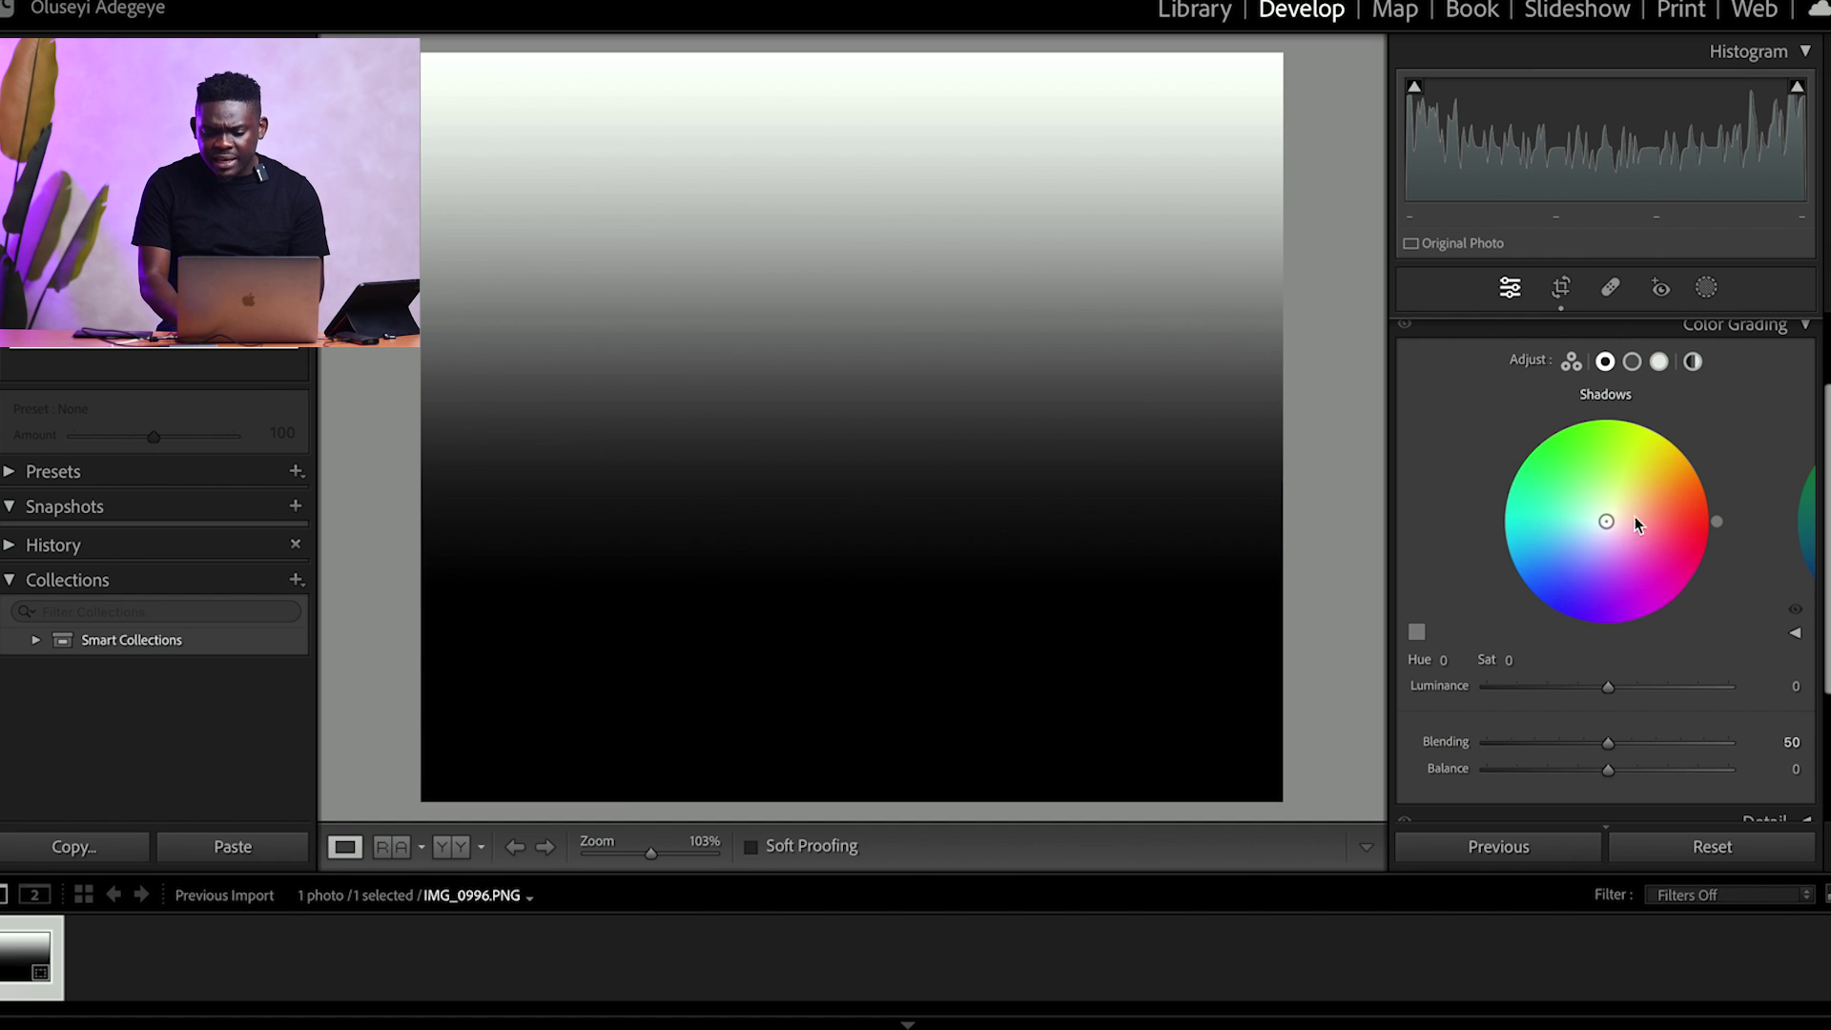
# Step: Try a green shadow tint at hue 136 and saturation 95, and return the shadow saturation to 0
pyautogui.moveTo(1607, 522)
pyautogui.mouseDown()
pyautogui.moveTo(1588, 514)
pyautogui.moveTo(1627, 525)
pyautogui.moveTo(1592, 496)
pyautogui.moveTo(1605, 520)
pyautogui.mouseUp()
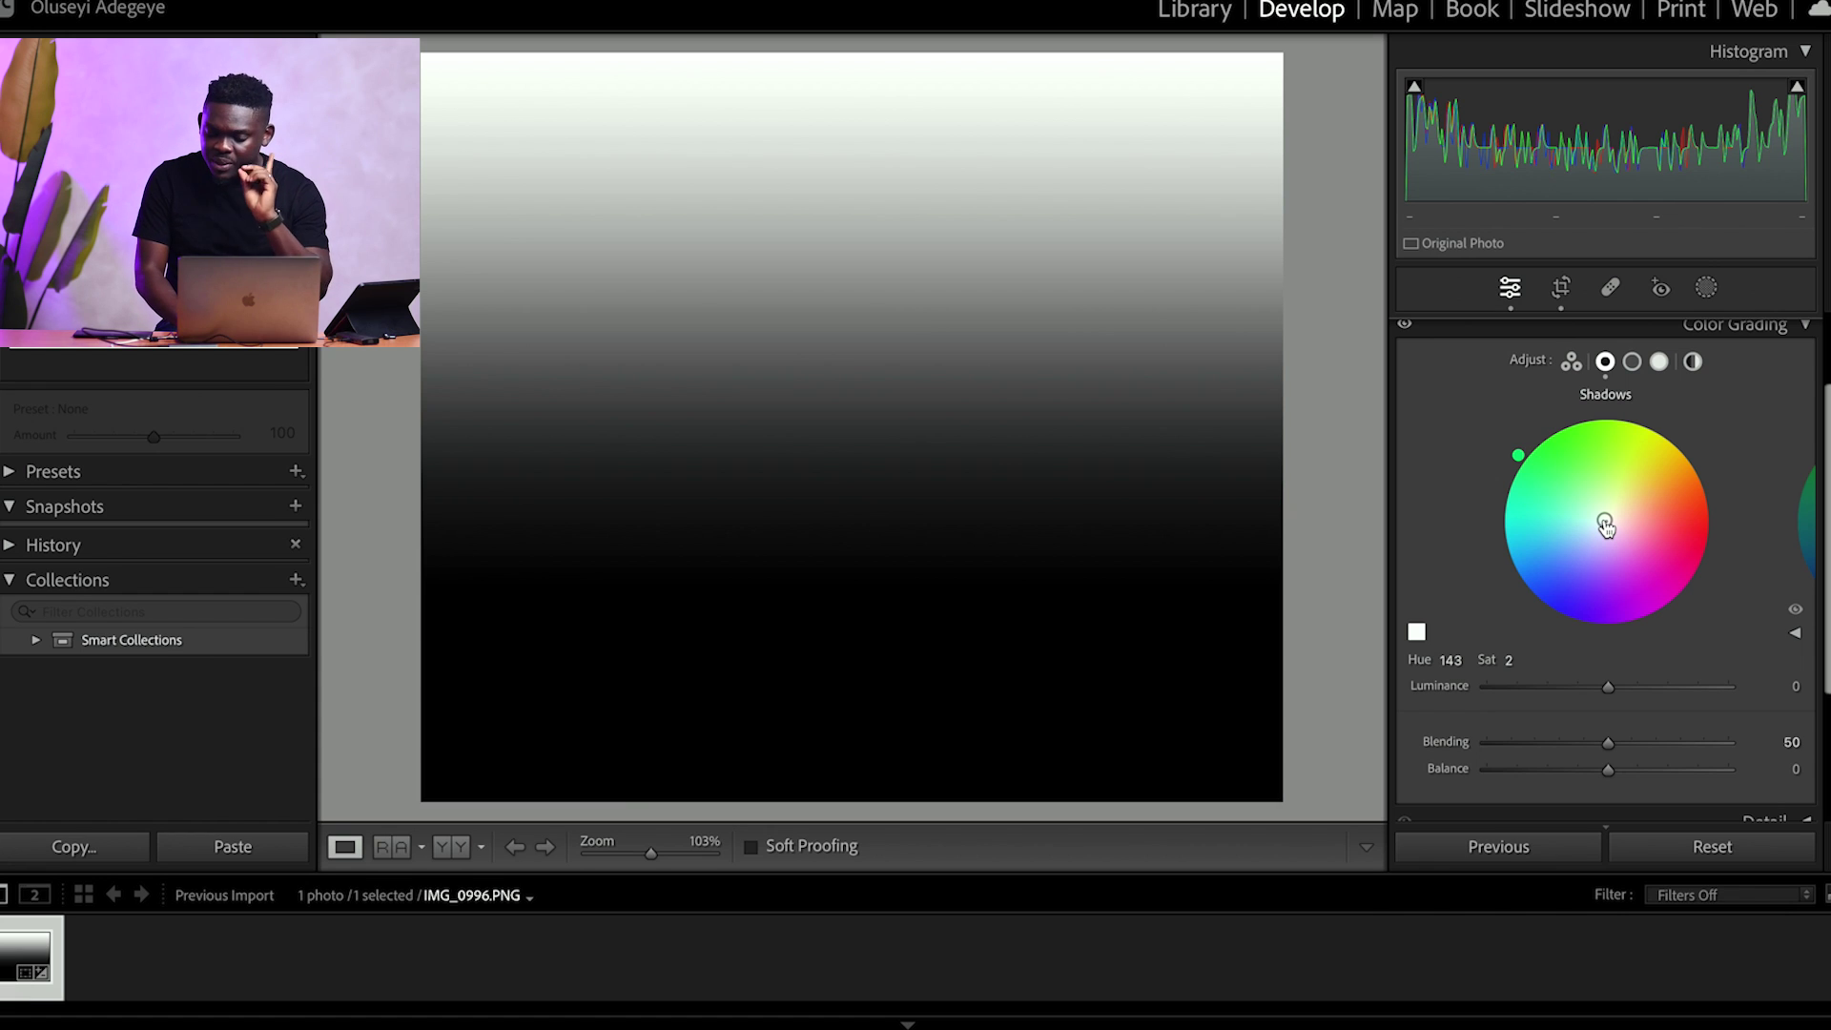
pyautogui.moveTo(1607, 526)
pyautogui.mouseDown()
pyautogui.moveTo(1644, 520)
pyautogui.moveTo(1605, 519)
pyautogui.moveTo(1638, 495)
pyautogui.moveTo(1608, 519)
pyautogui.mouseUp()
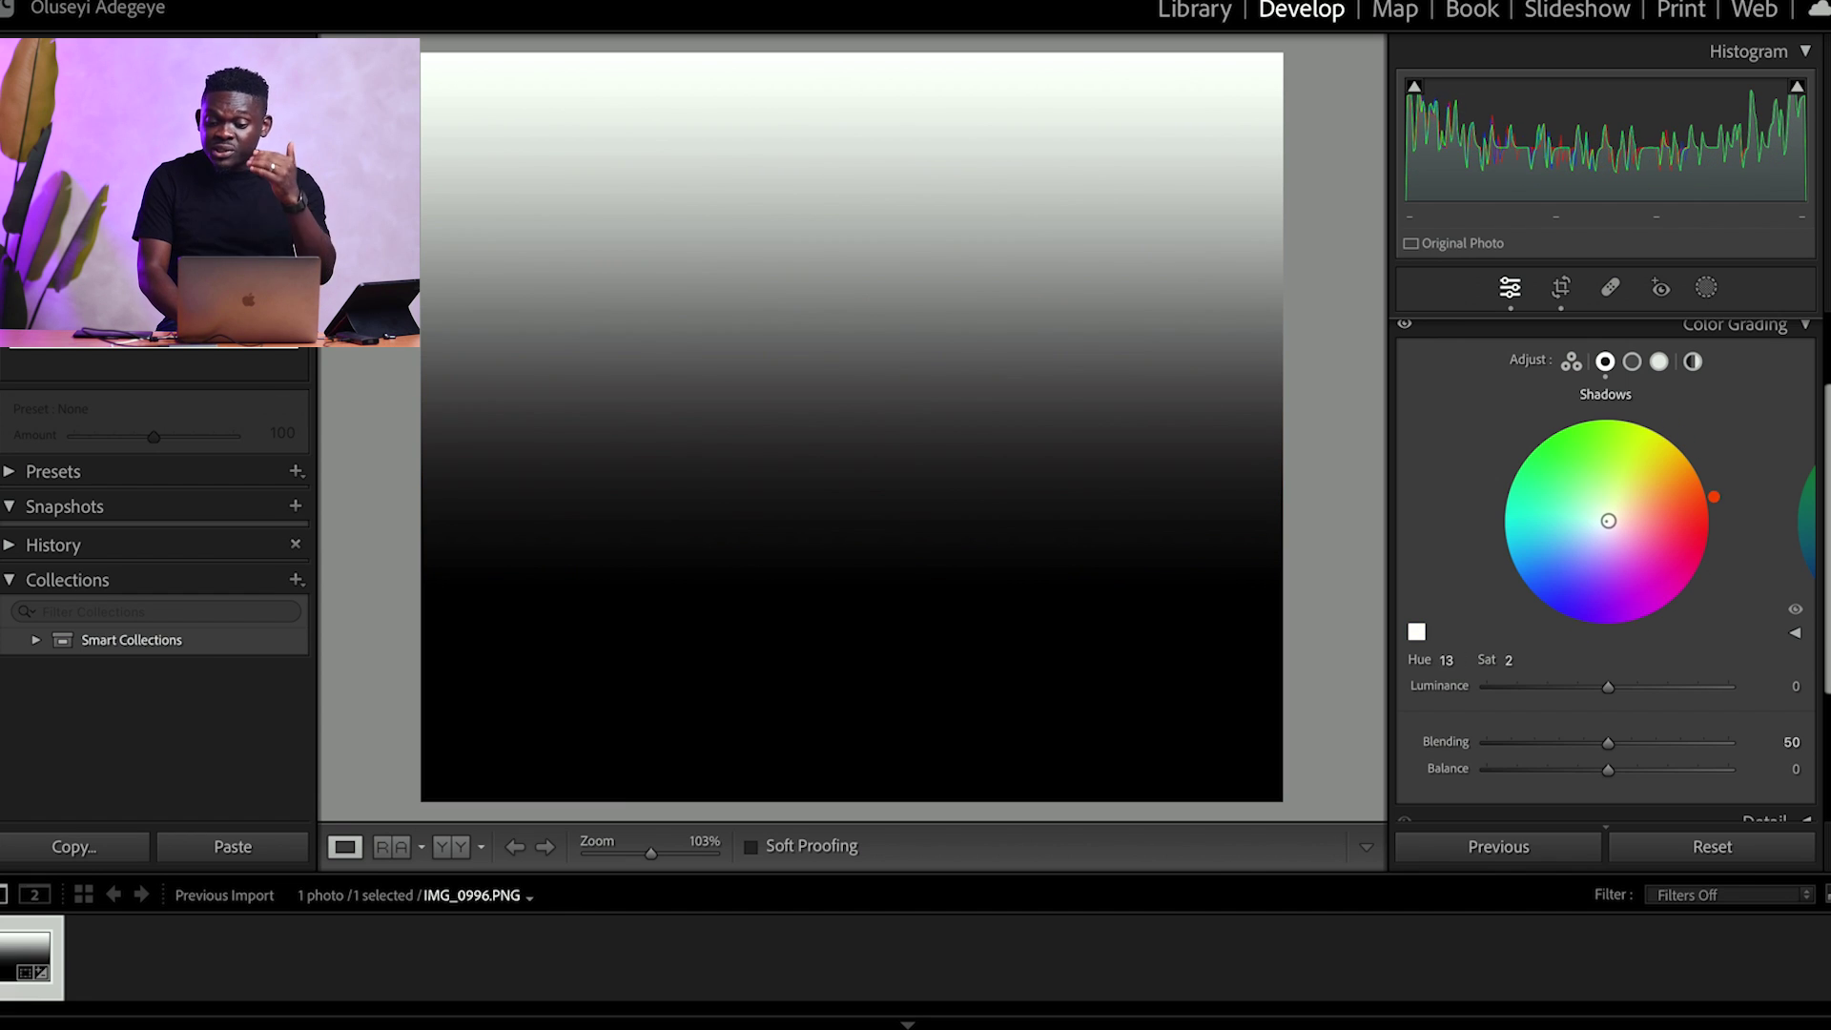
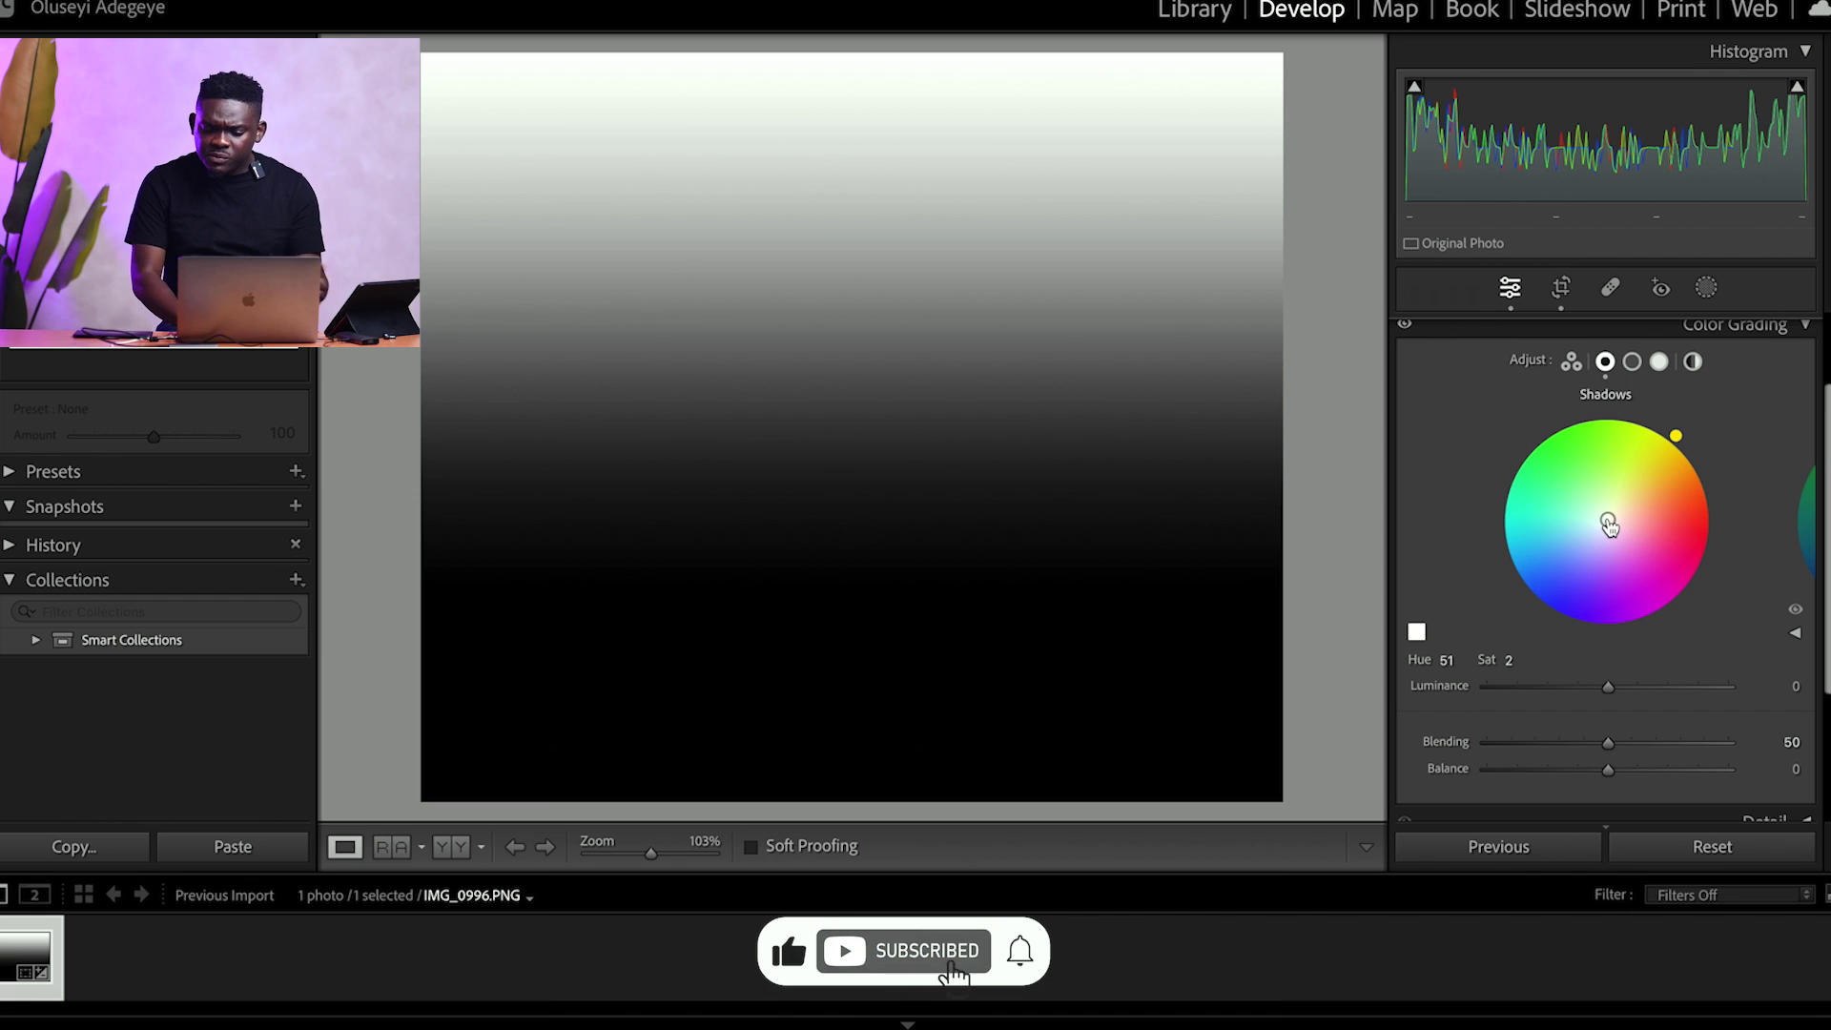
pyautogui.moveTo(1607, 520); pyautogui.dragTo(1585, 500)
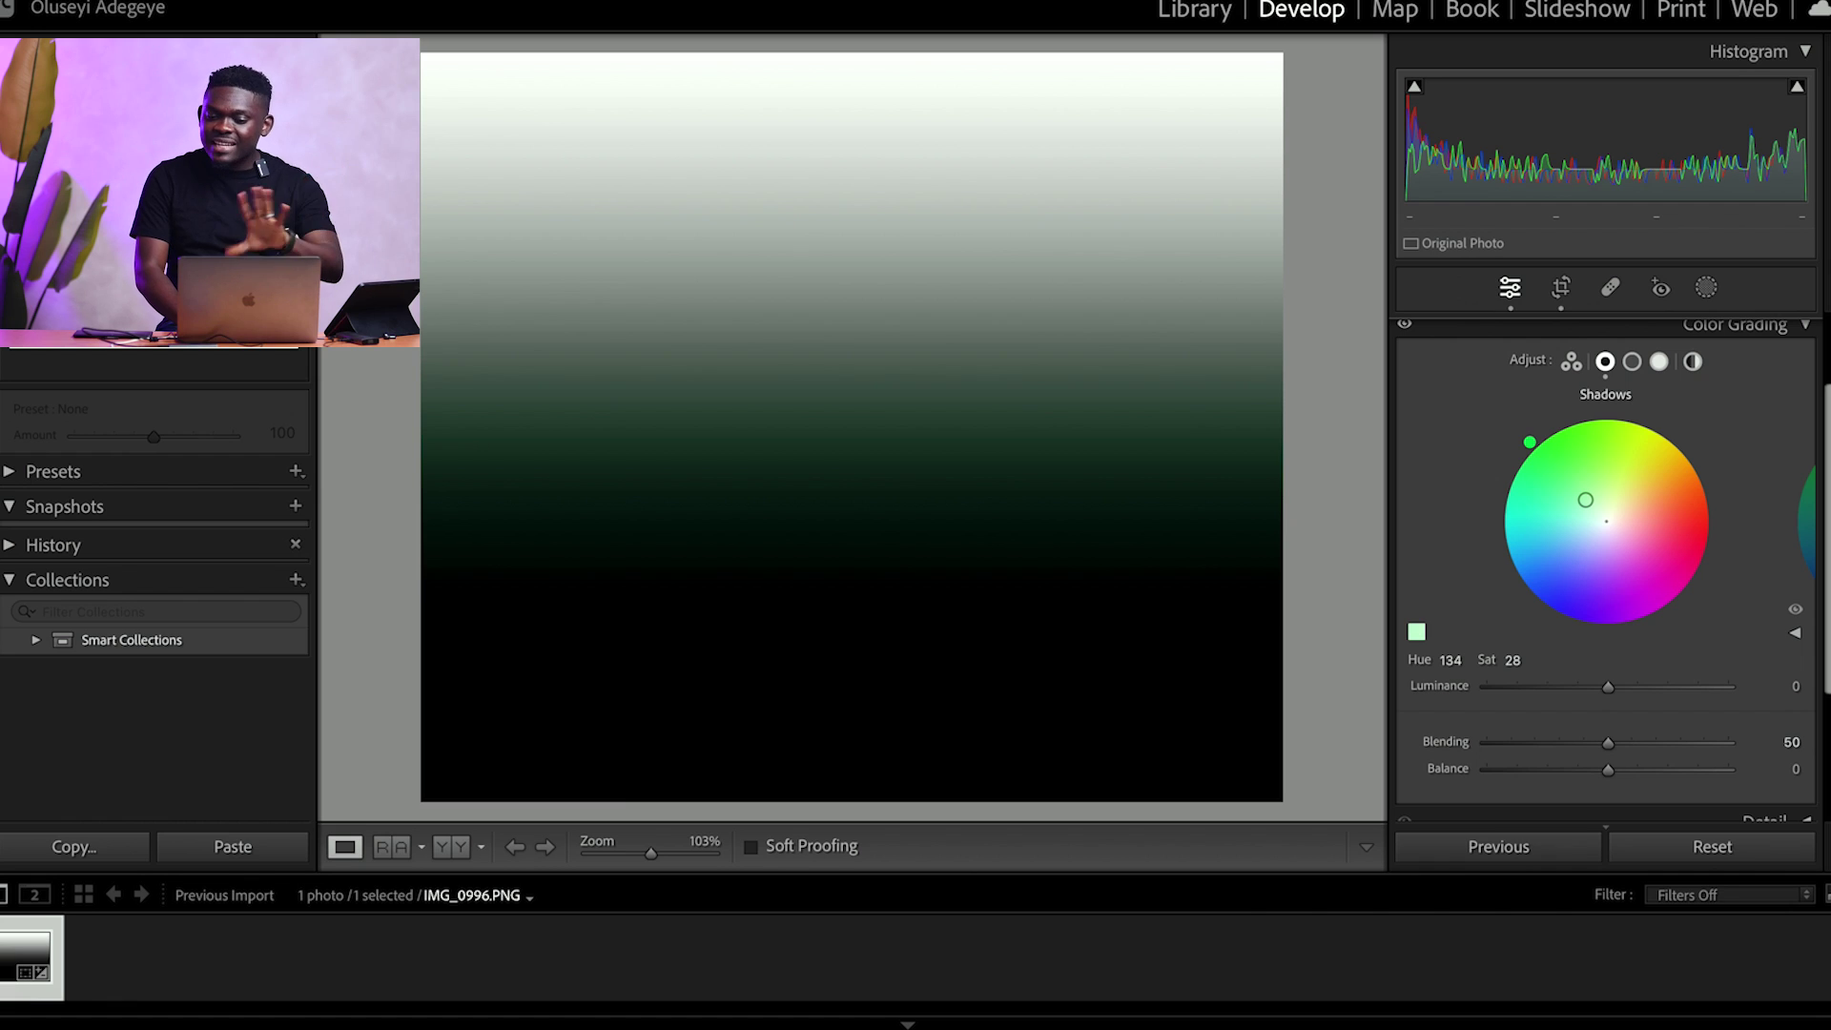
pyautogui.moveTo(1585, 499); pyautogui.dragTo(1584, 500)
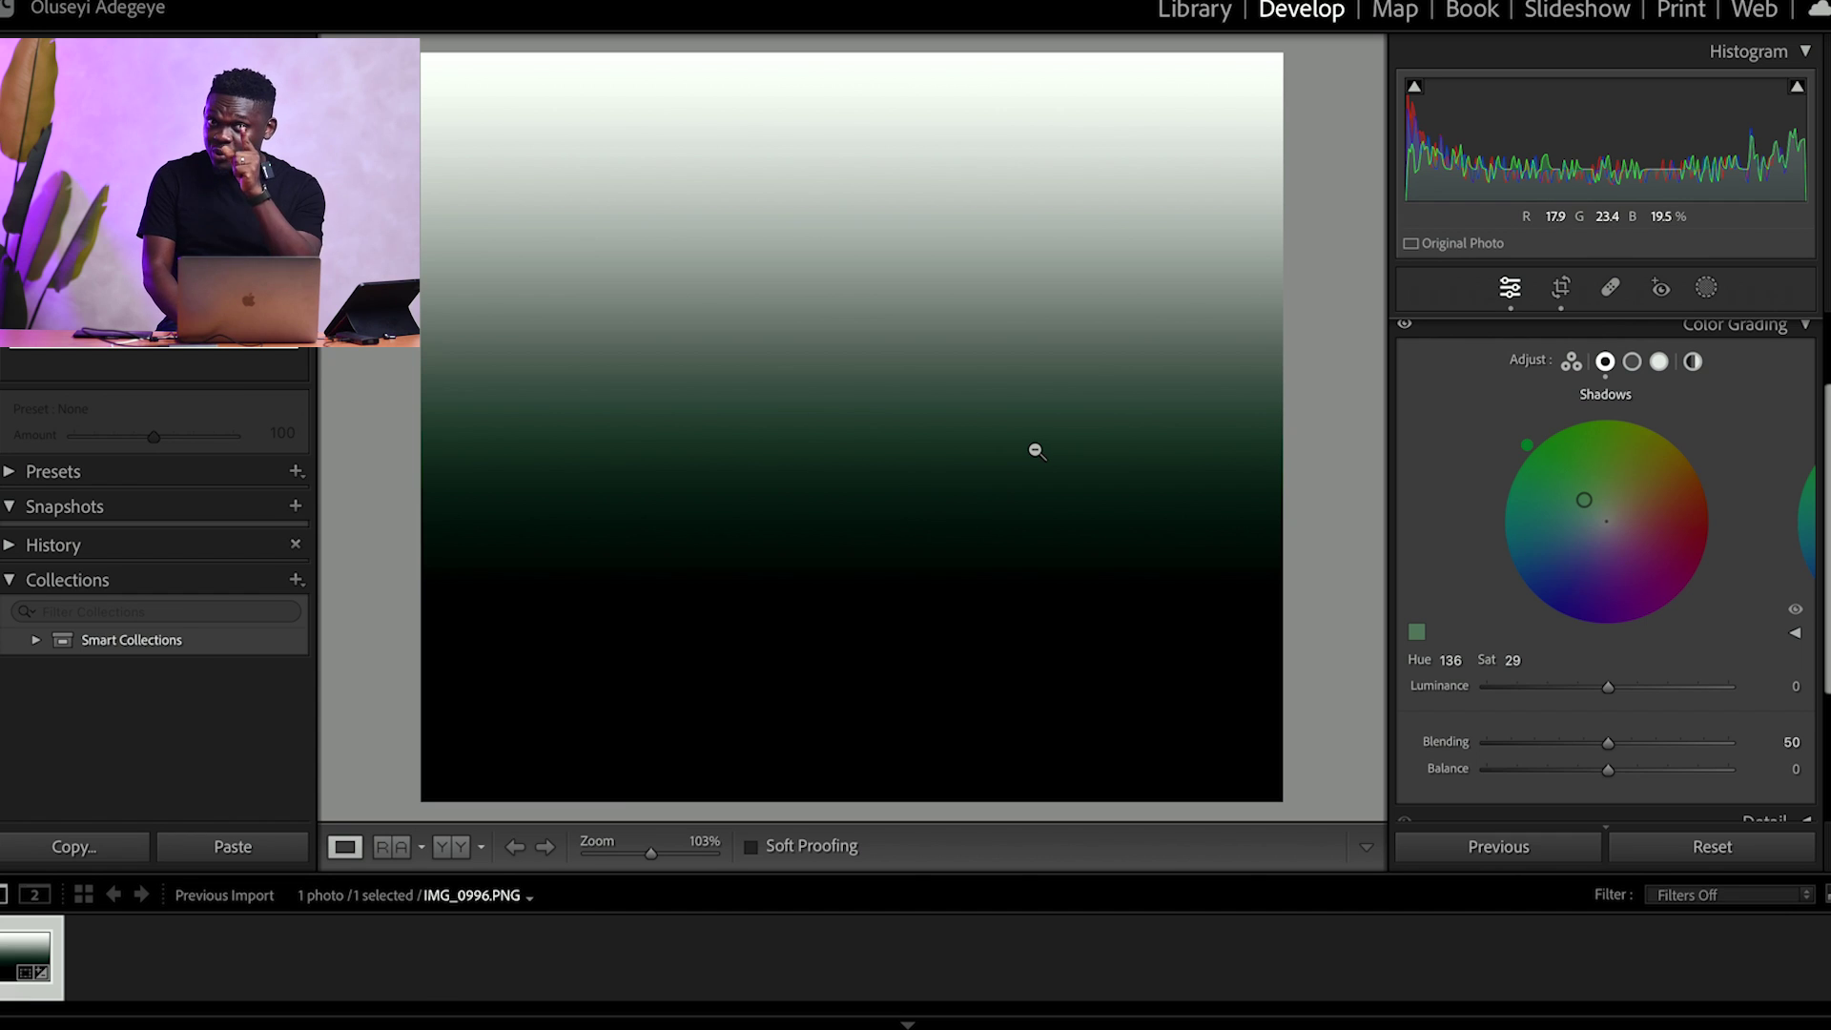
pyautogui.moveTo(1584, 500); pyautogui.dragTo(1552, 468)
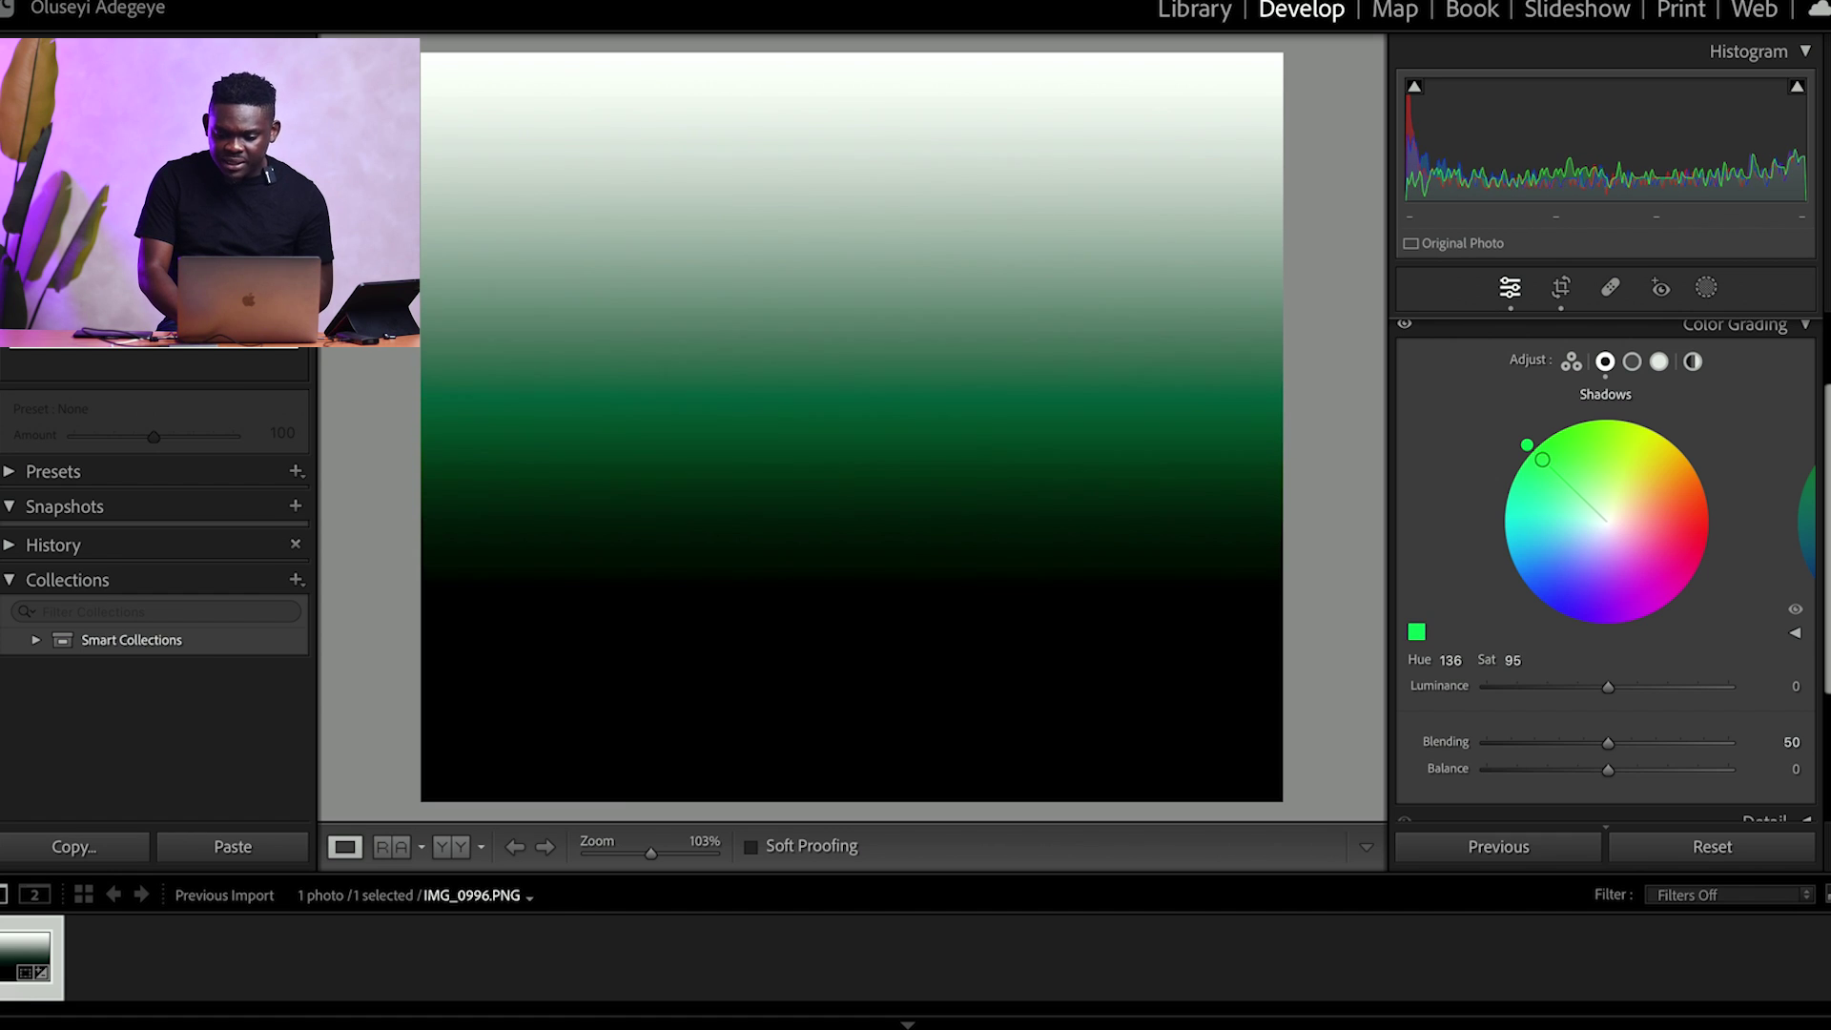
pyautogui.moveTo(1547, 464); pyautogui.dragTo(1605, 522)
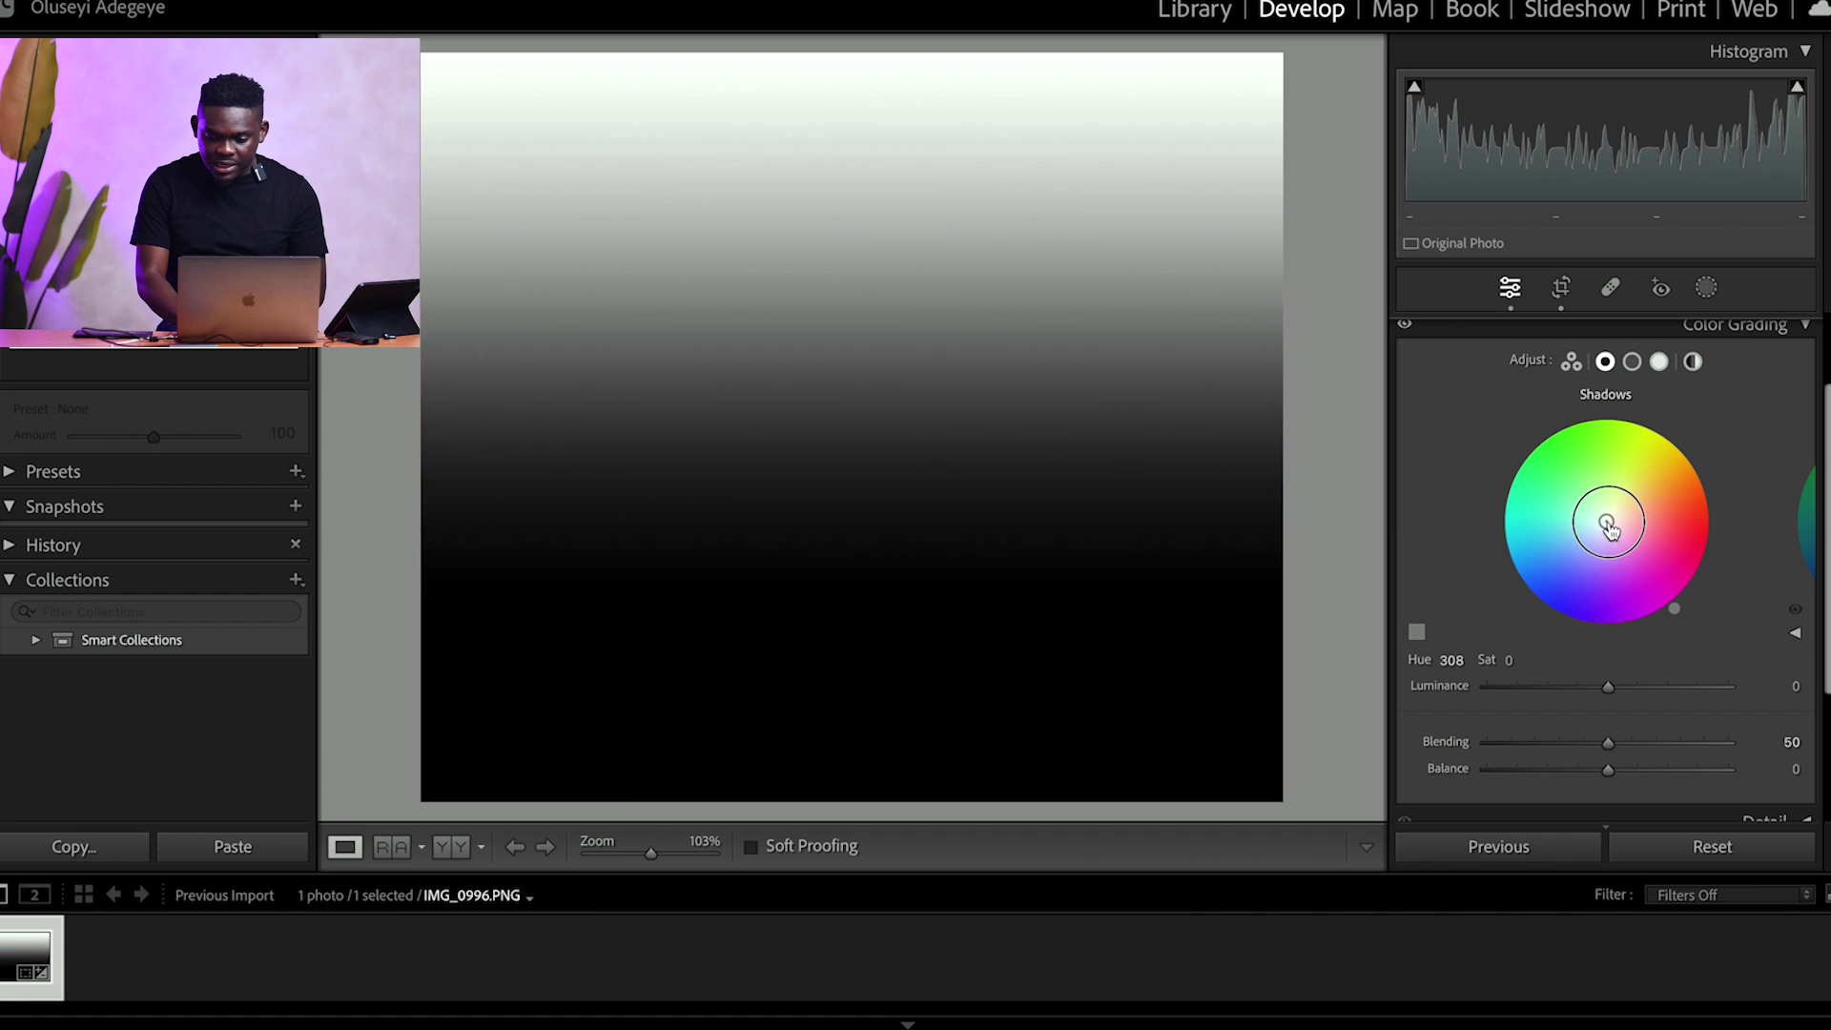
# Step: Tint the shadows magenta with hue 313 and saturation 39, testing lower and higher shadow luminance before resetting it to 0
pyautogui.moveTo(1621, 539); pyautogui.dragTo(1636, 560)
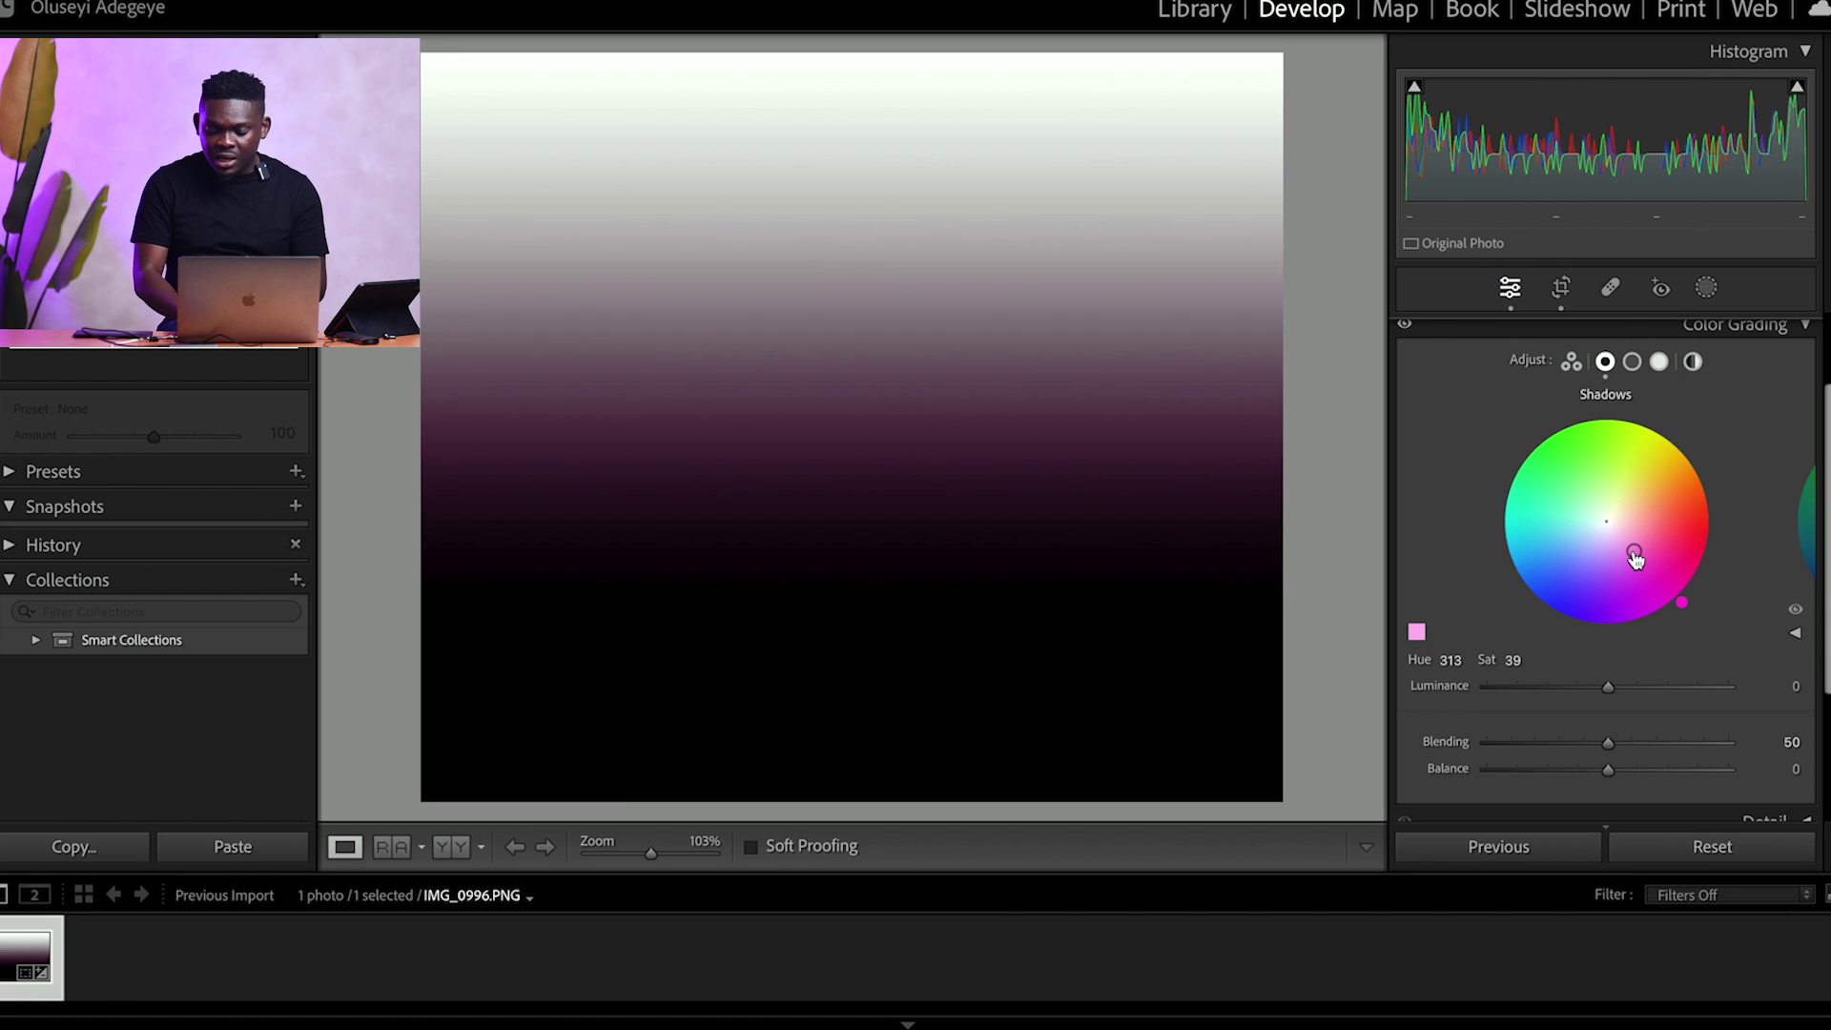
pyautogui.moveTo(1608, 687); pyautogui.dragTo(1564, 694)
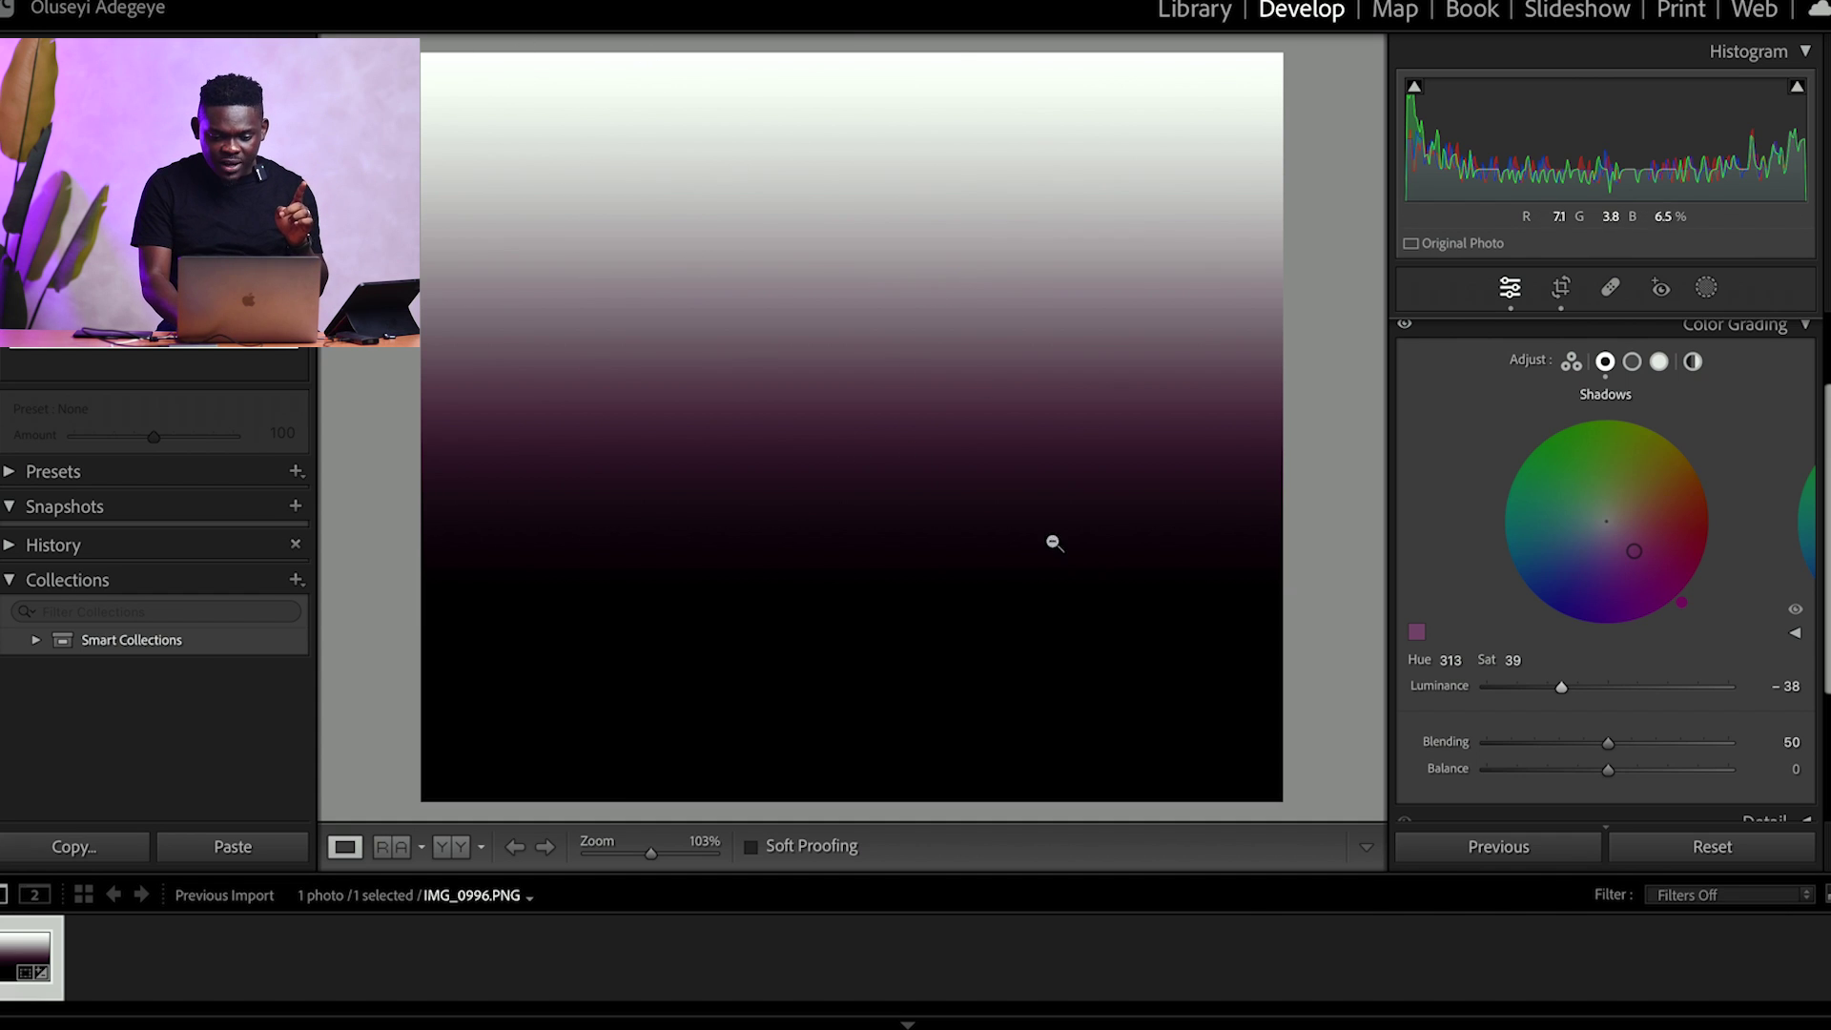
pyautogui.moveTo(1561, 688); pyautogui.dragTo(1633, 687)
pyautogui.doubleClick(1634, 684)
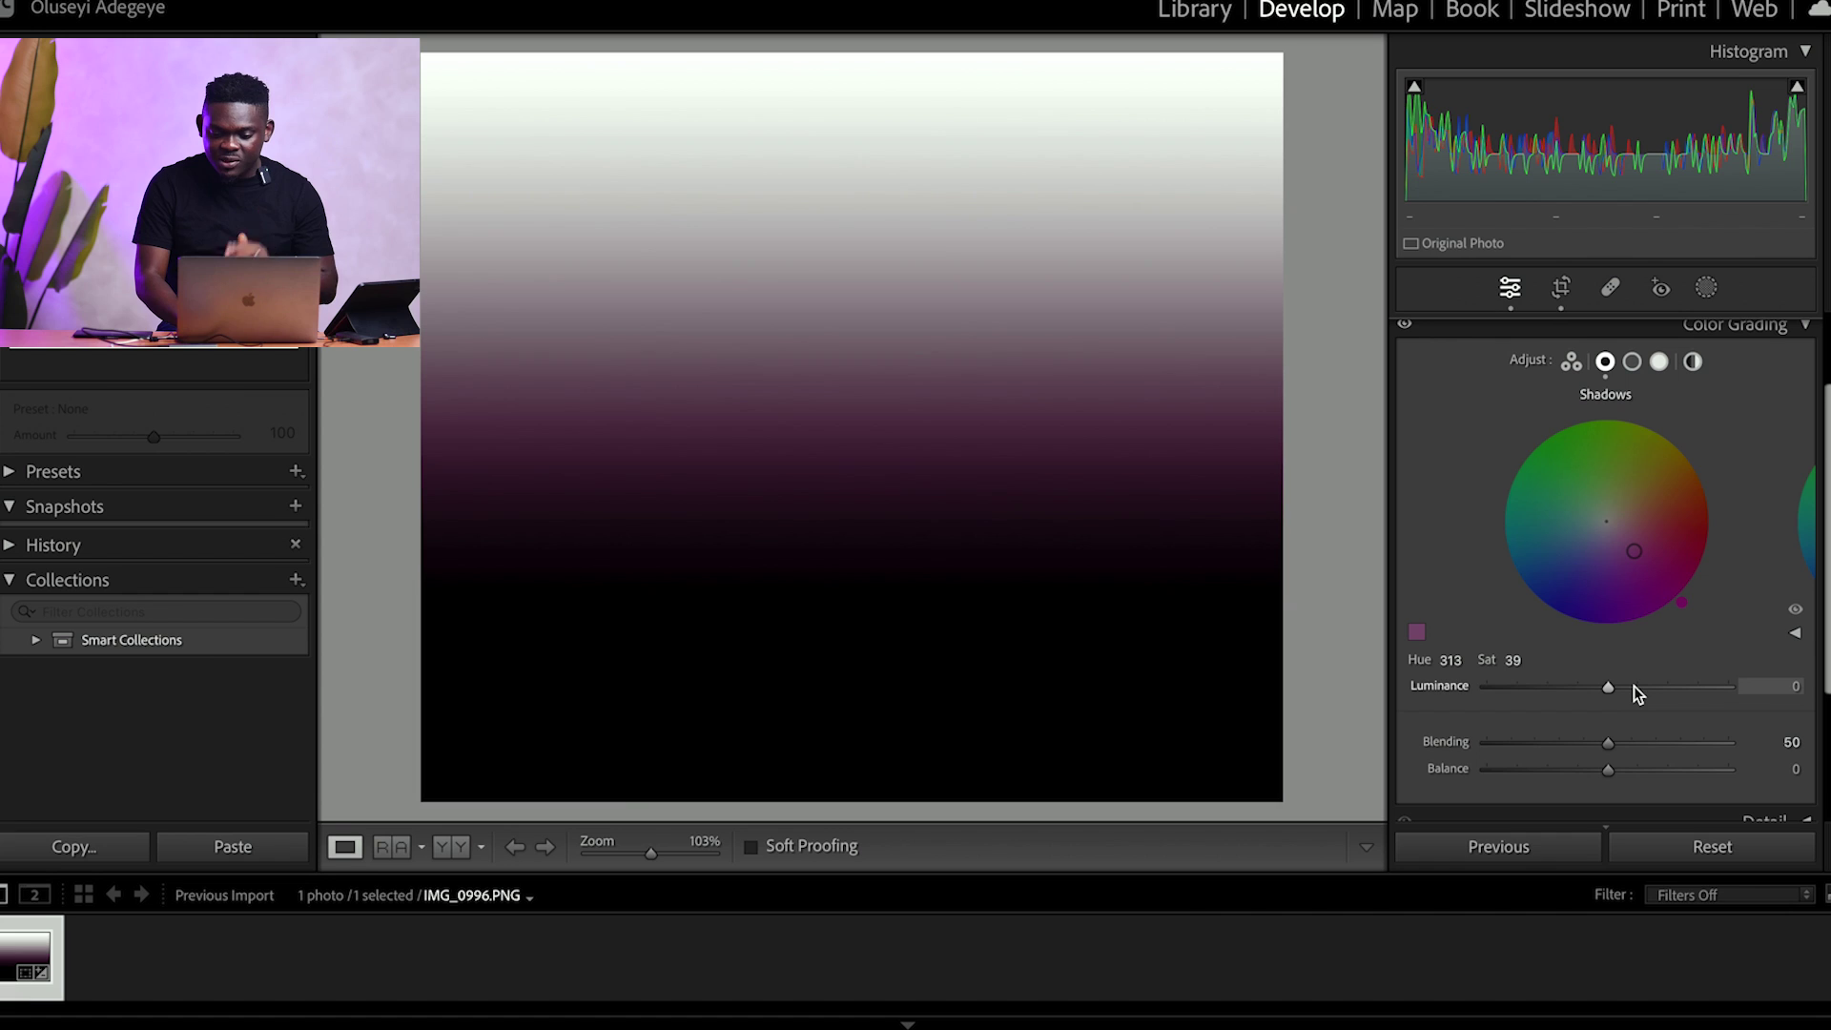
# Step: Tint the midtones blue with hue 230 and saturation 87, and lower the midtone luminance to -33
pyautogui.click(1631, 364)
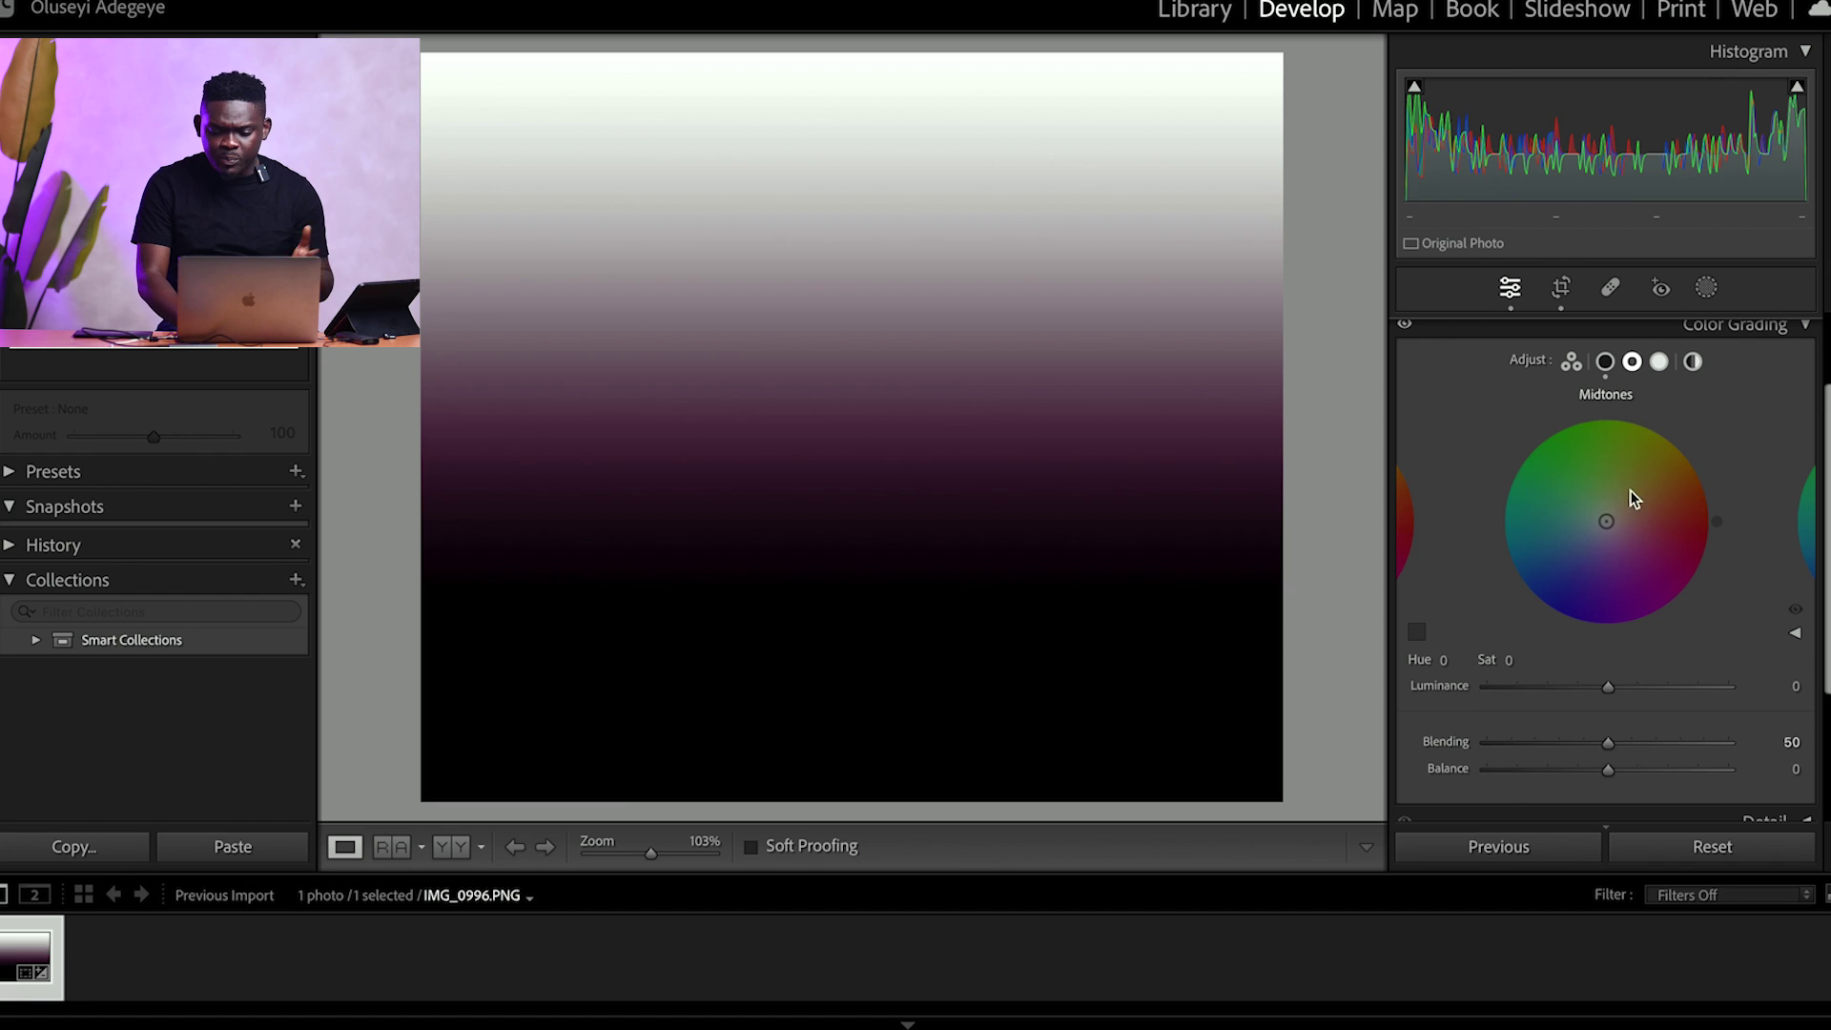
pyautogui.moveTo(1607, 531); pyautogui.dragTo(1559, 579)
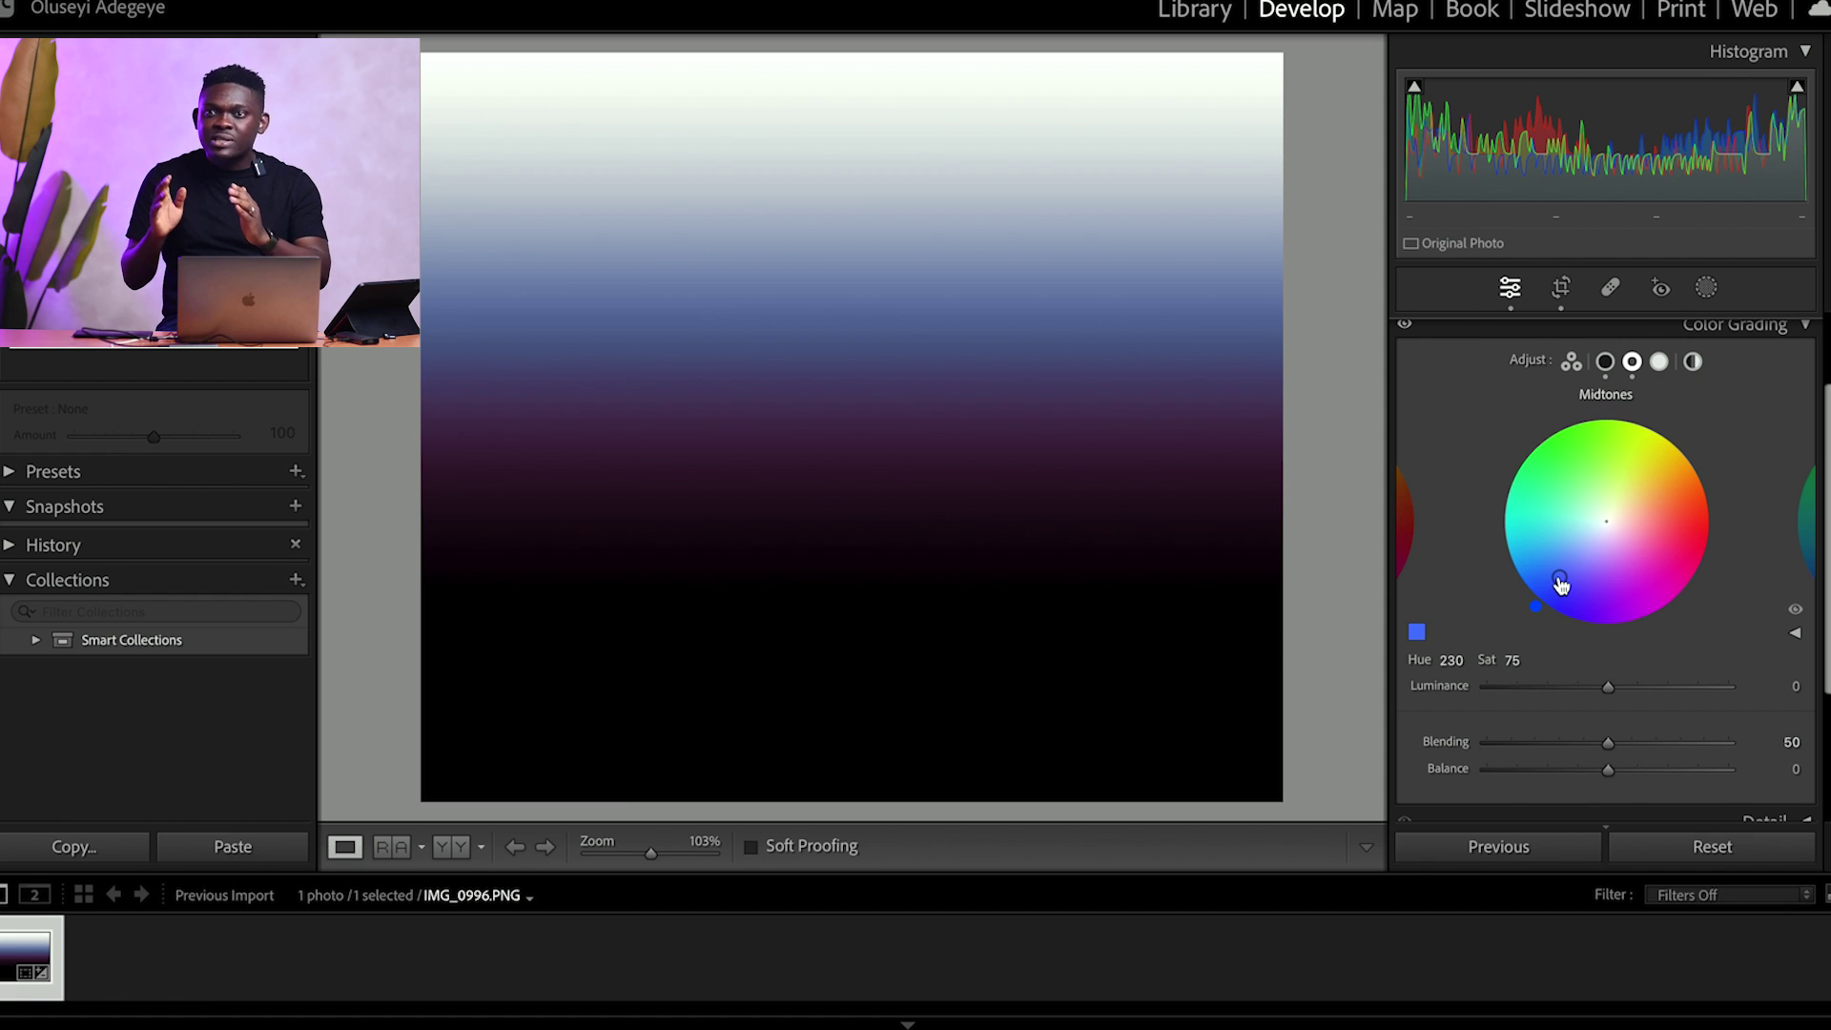
pyautogui.moveTo(1561, 584); pyautogui.dragTo(1556, 581)
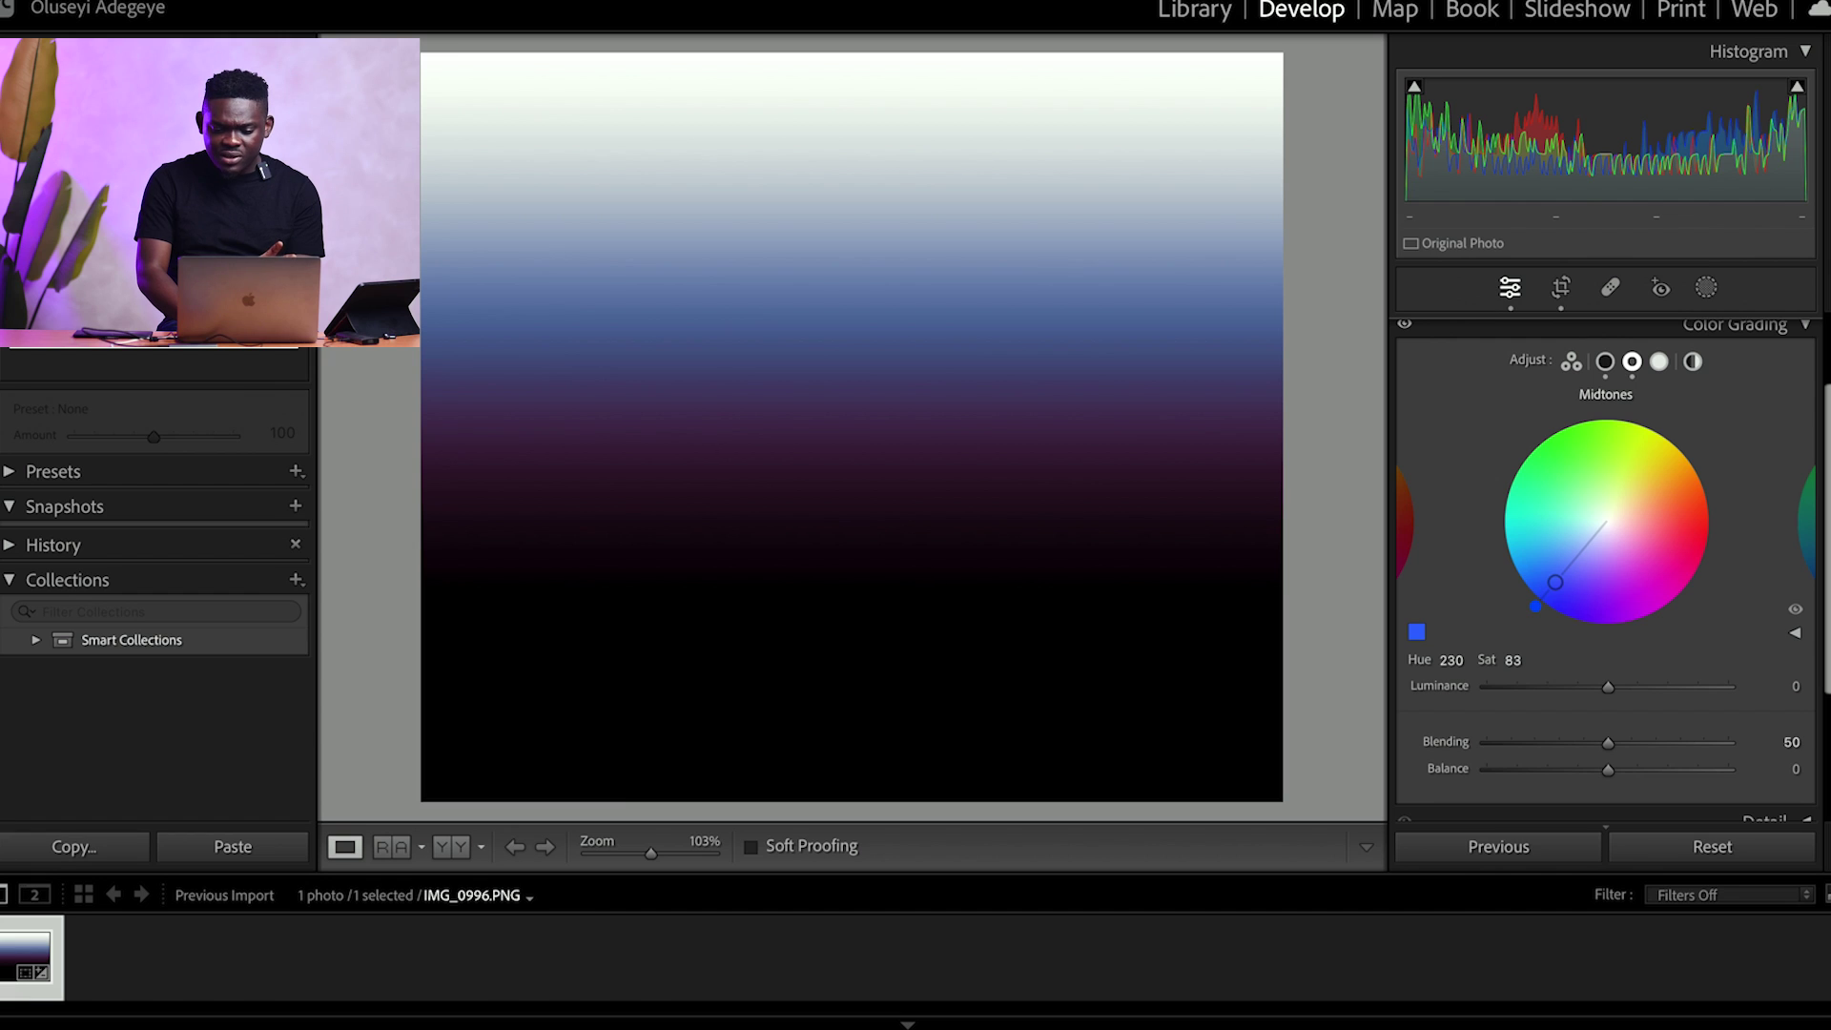
pyautogui.moveTo(1555, 581)
pyautogui.mouseDown()
pyautogui.moveTo(1577, 556)
pyautogui.moveTo(1554, 585)
pyautogui.mouseUp()
pyautogui.moveTo(1608, 687); pyautogui.dragTo(1565, 697)
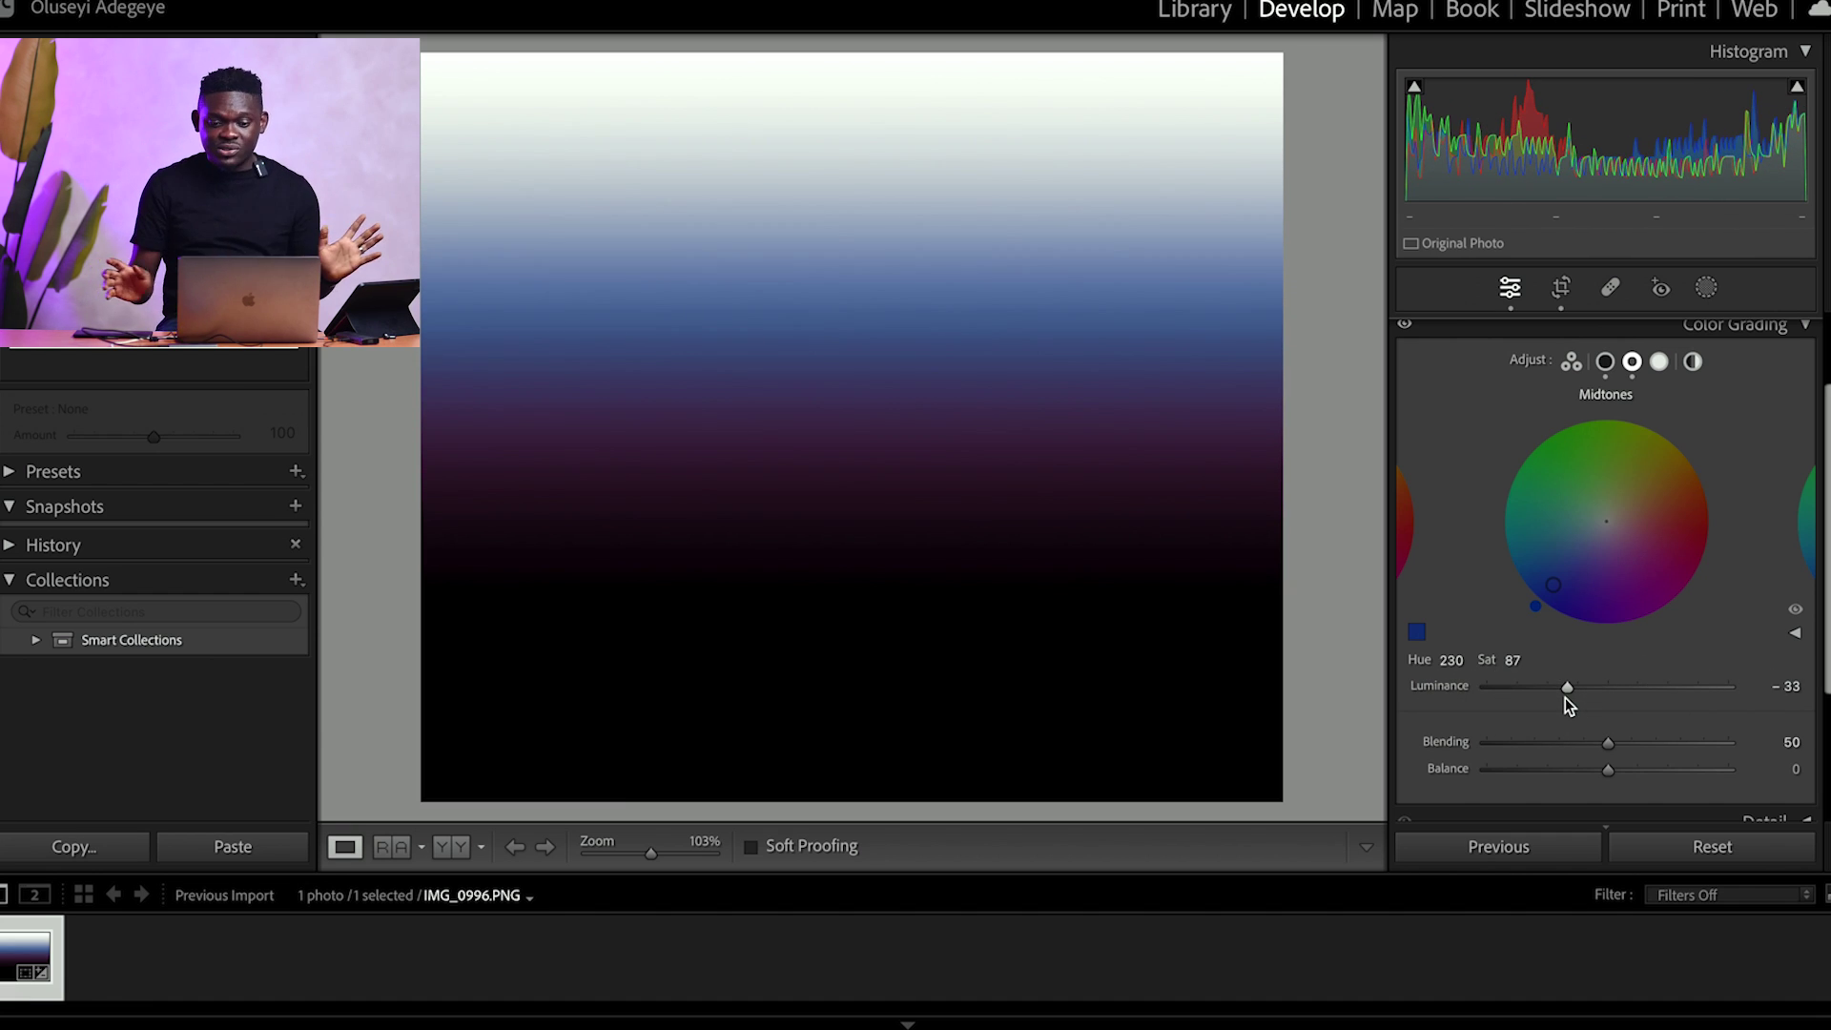
# Step: Tint the highlights green with hue 122 and saturation 100, and apply a yellow global tint with hue 50 and saturation 96
pyautogui.click(1660, 363)
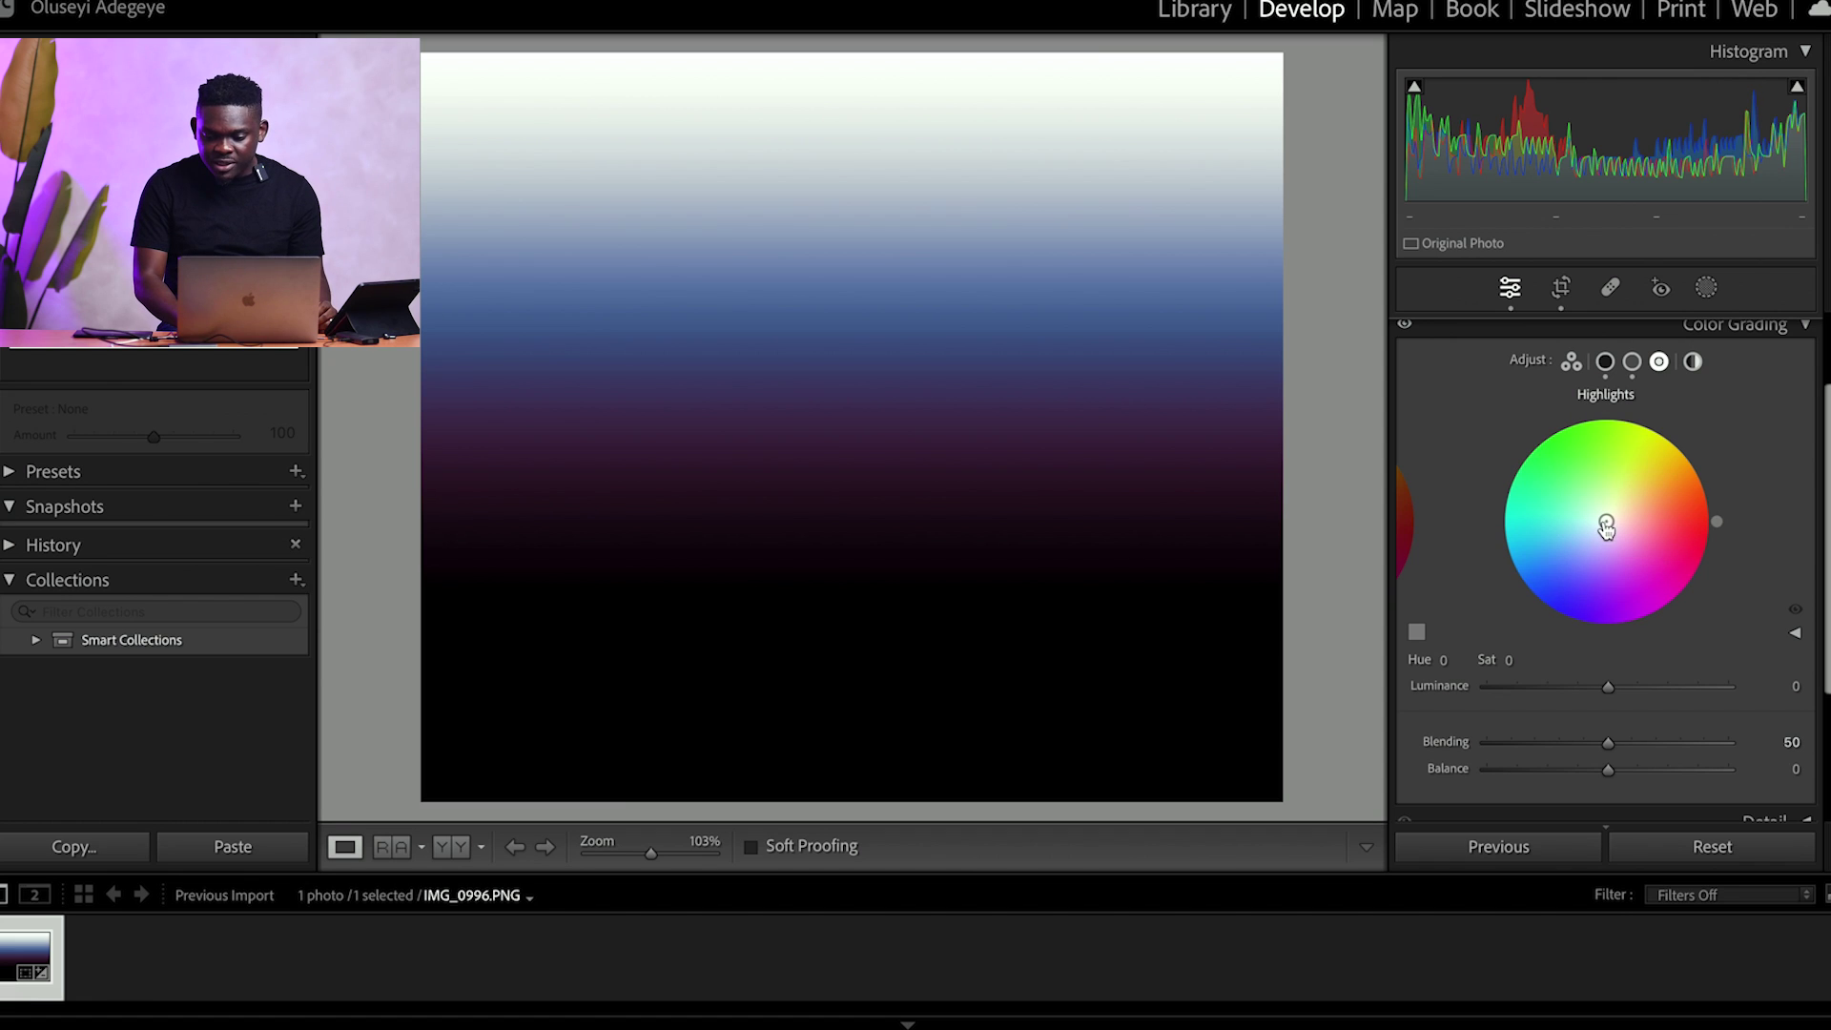
pyautogui.moveTo(1606, 520); pyautogui.dragTo(1558, 450)
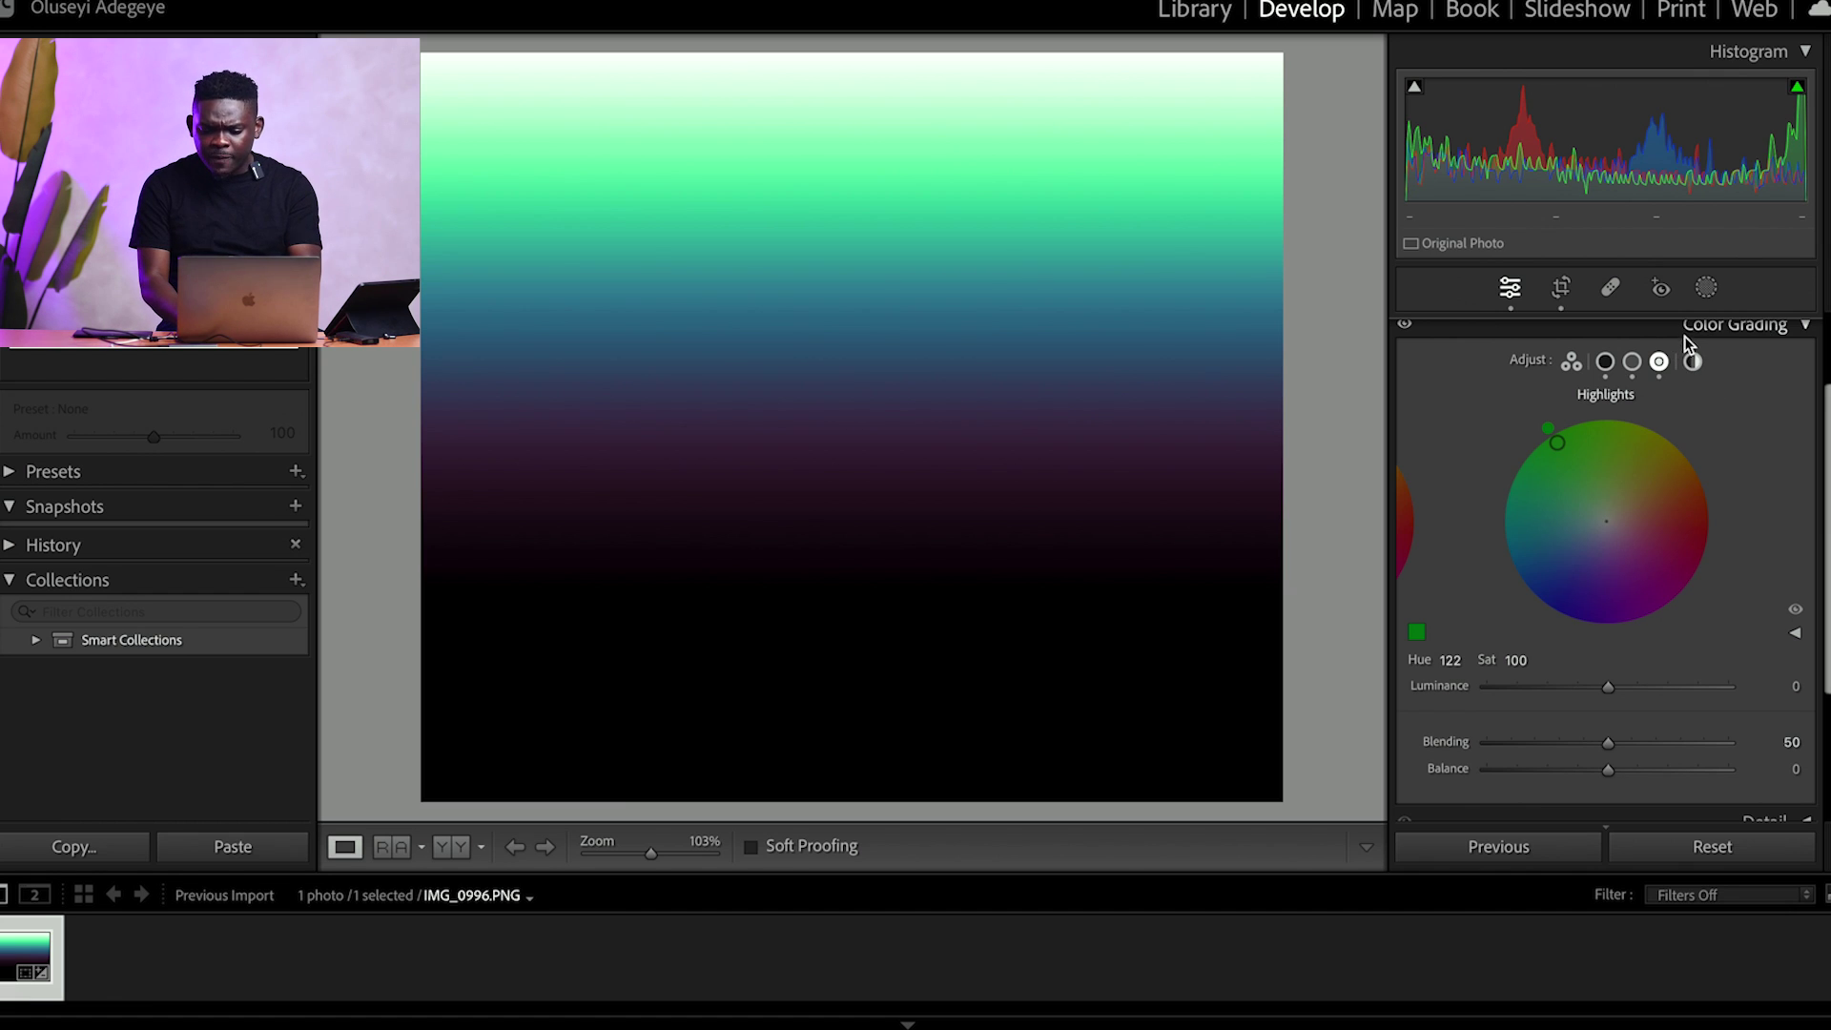
pyautogui.click(1693, 362)
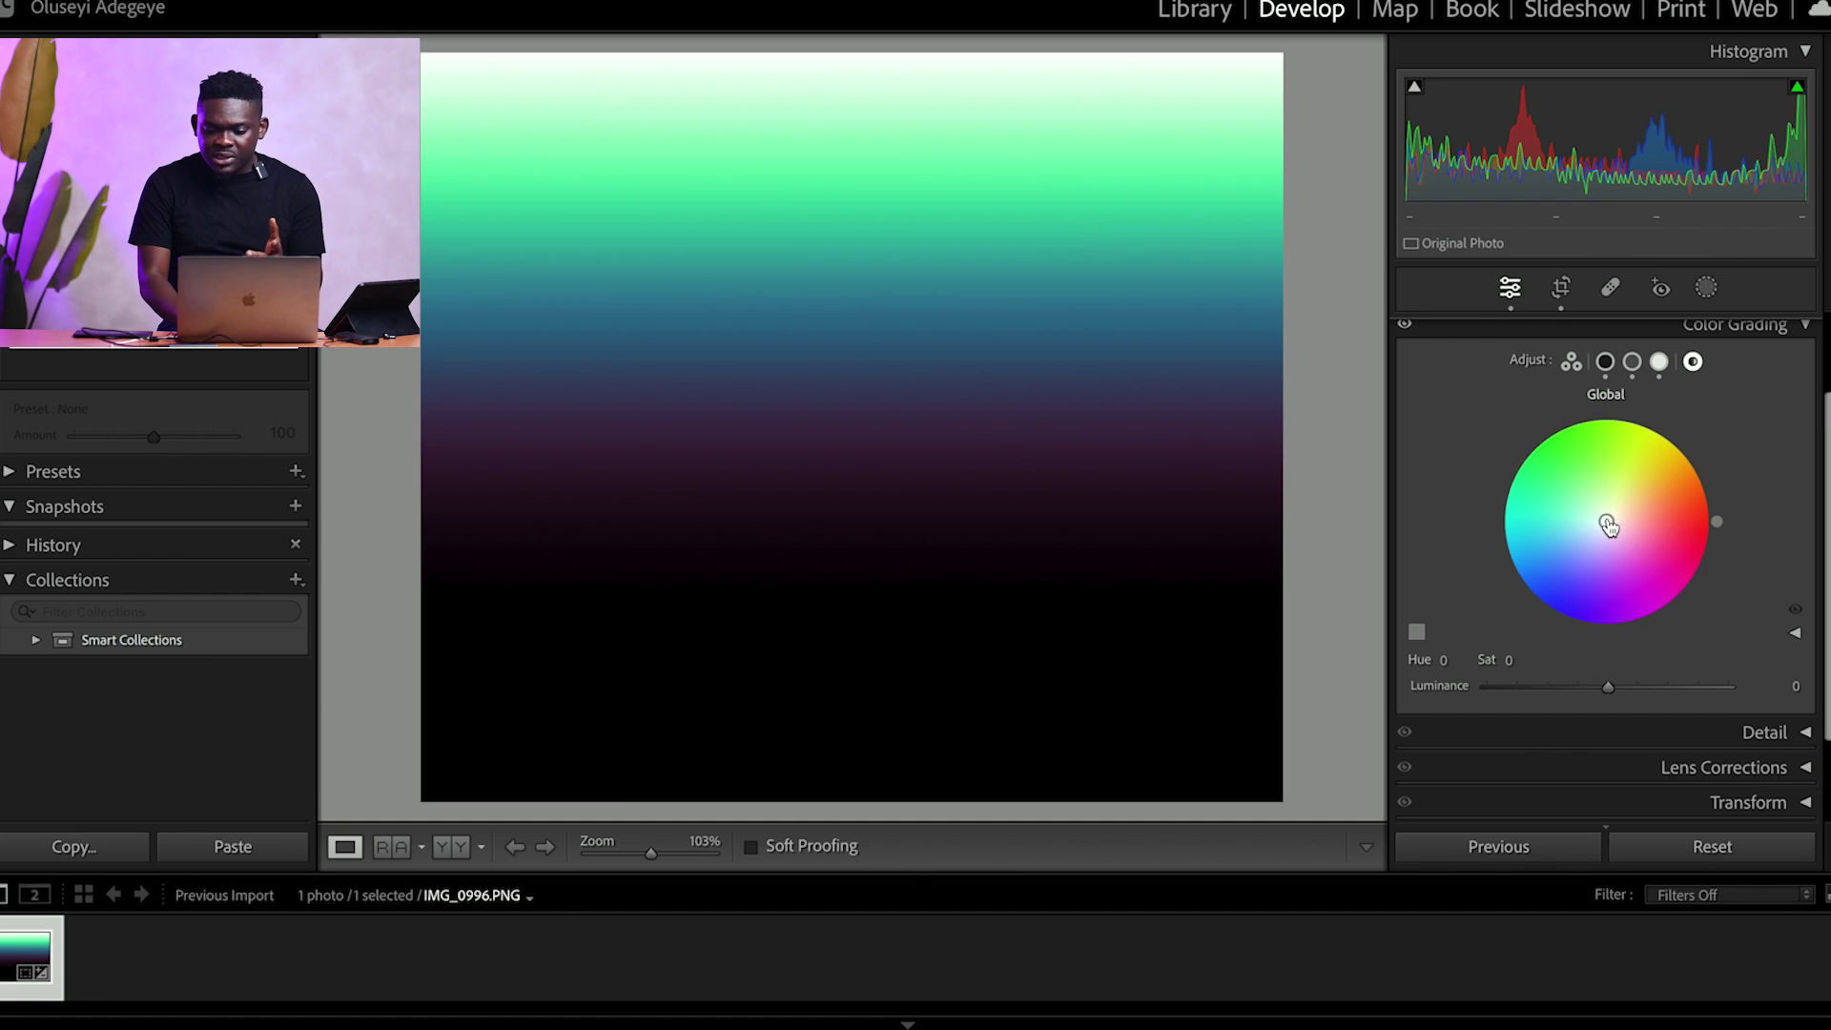
pyautogui.moveTo(1607, 524); pyautogui.dragTo(1675, 518)
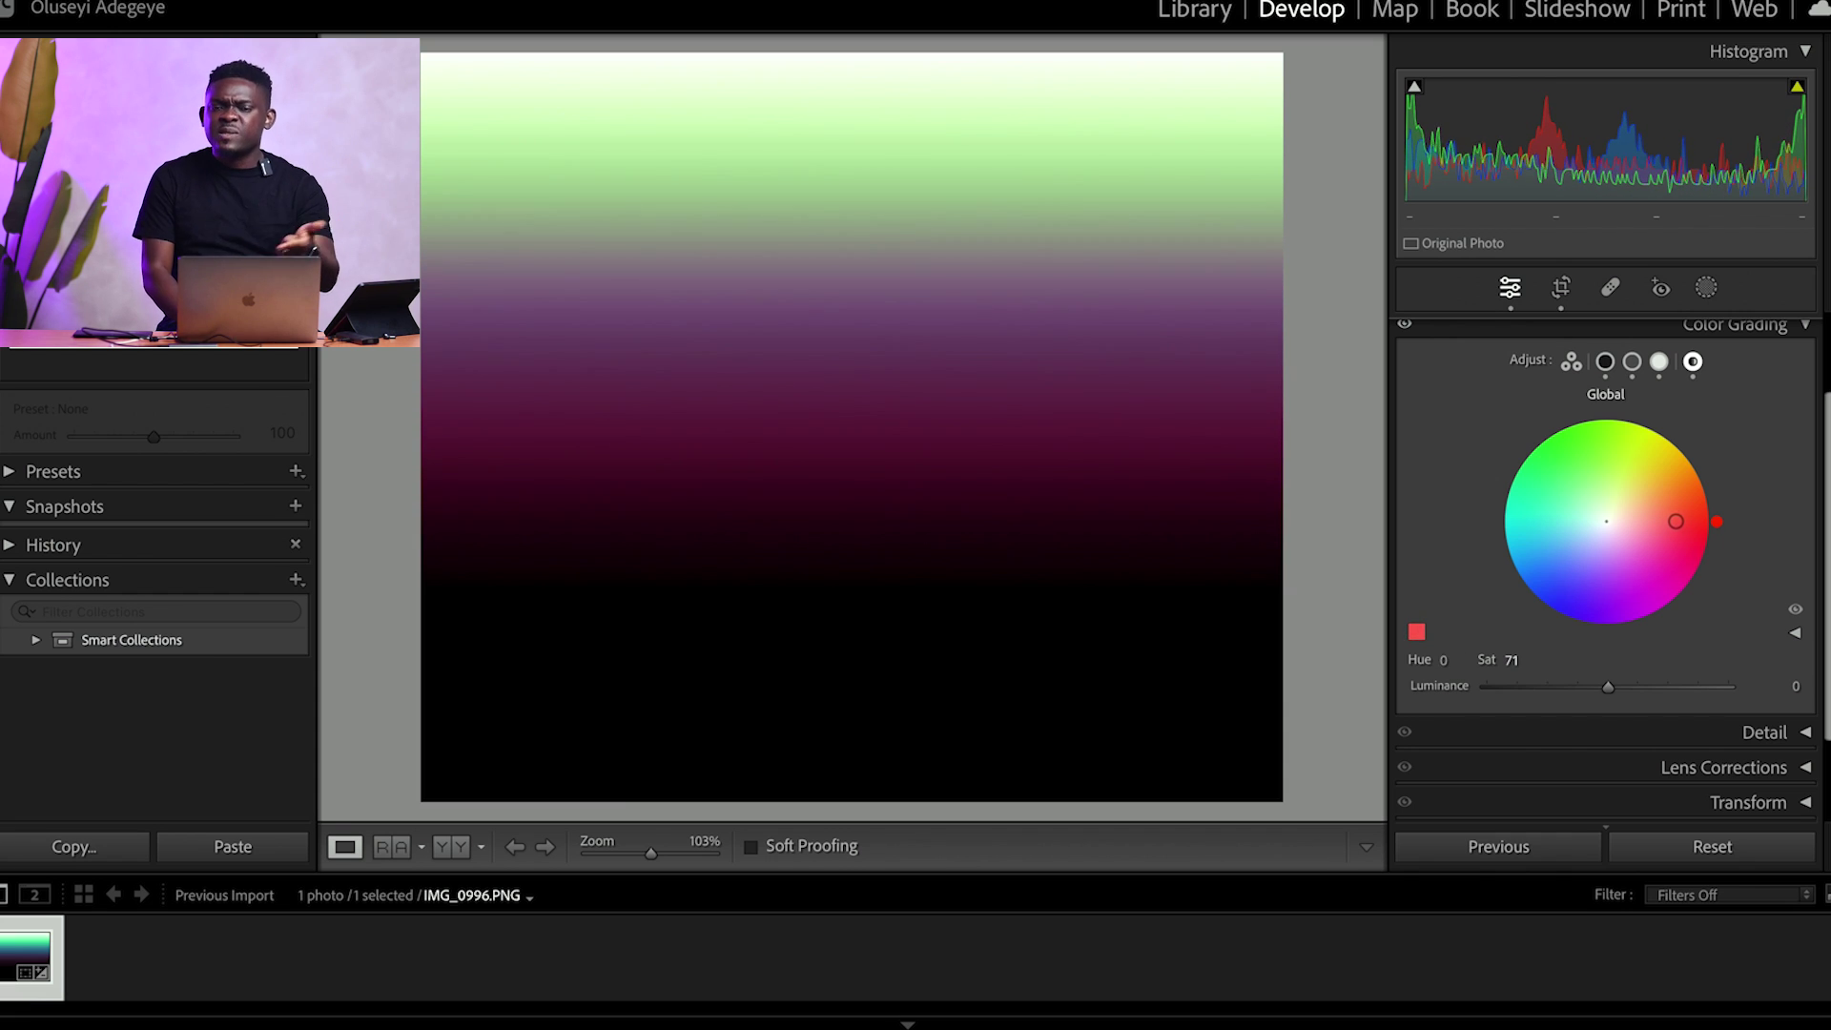
pyautogui.moveTo(1676, 519); pyautogui.dragTo(1664, 452)
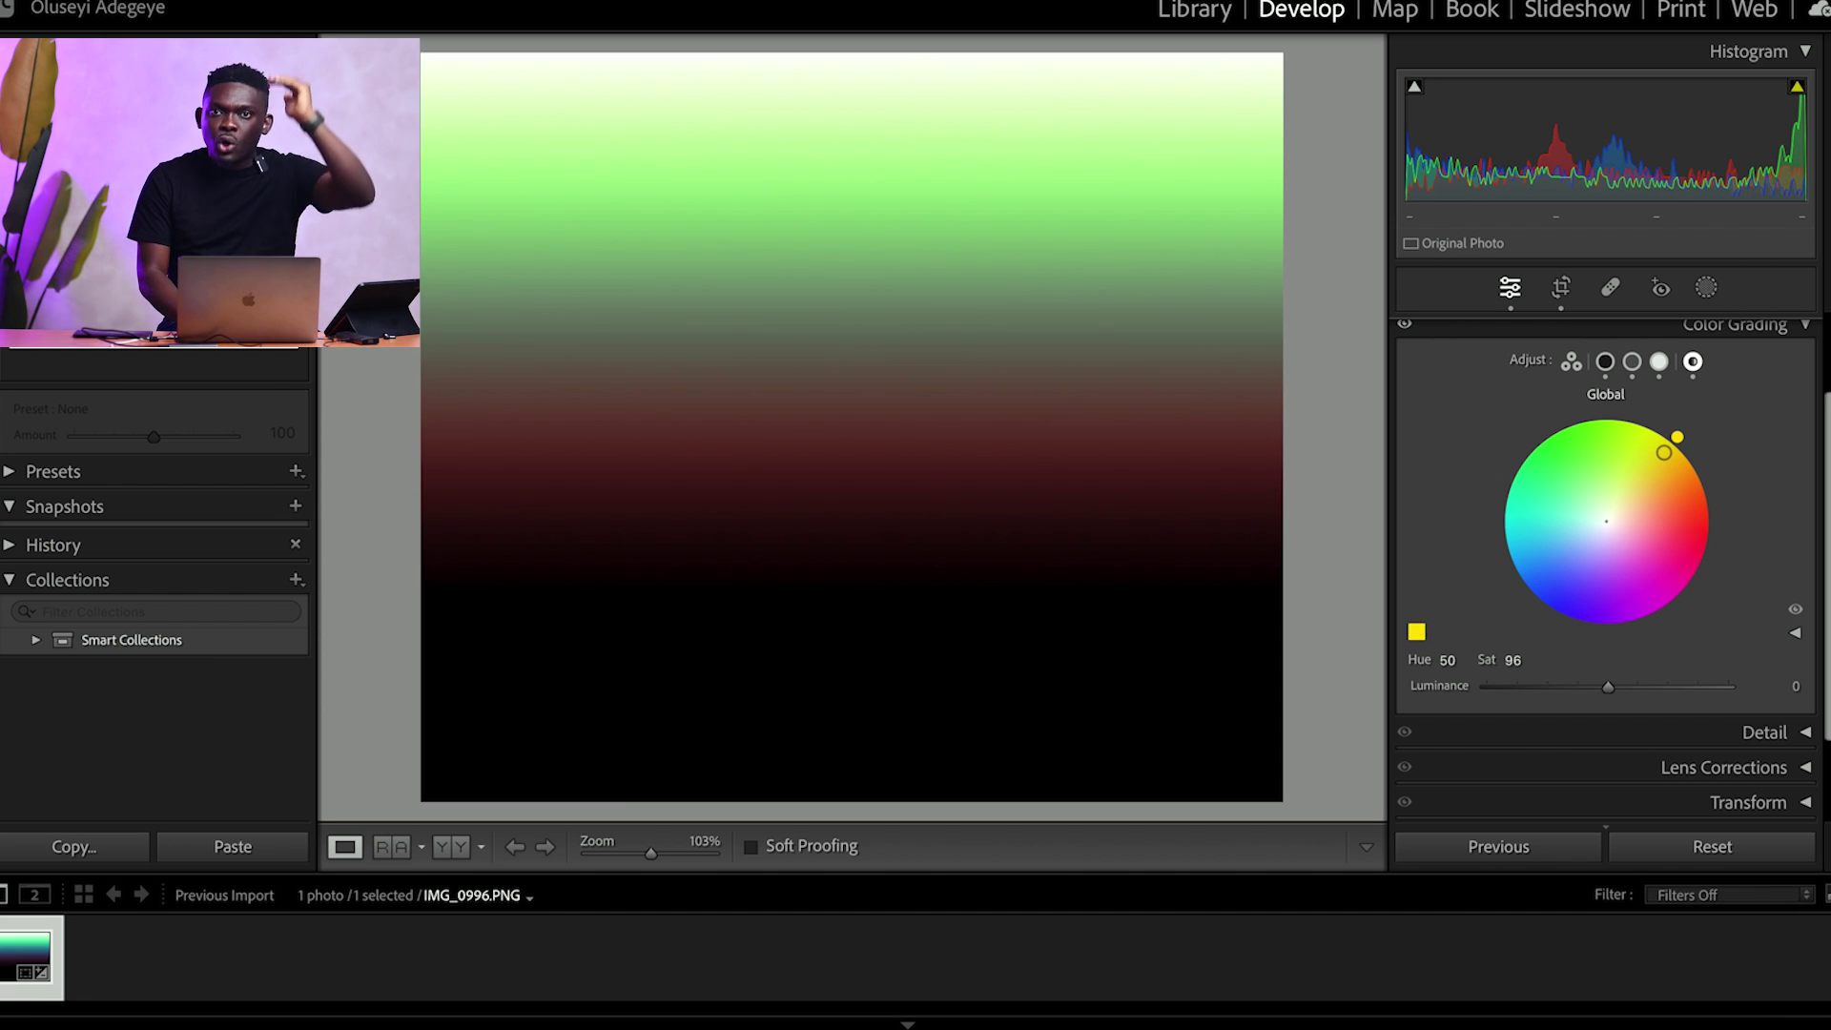
# Step: Return the global tint's saturation to 0 and switch color grading to the combined midtones, shadows and highlights wheels
pyautogui.moveTo(1664, 452); pyautogui.dragTo(1606, 521)
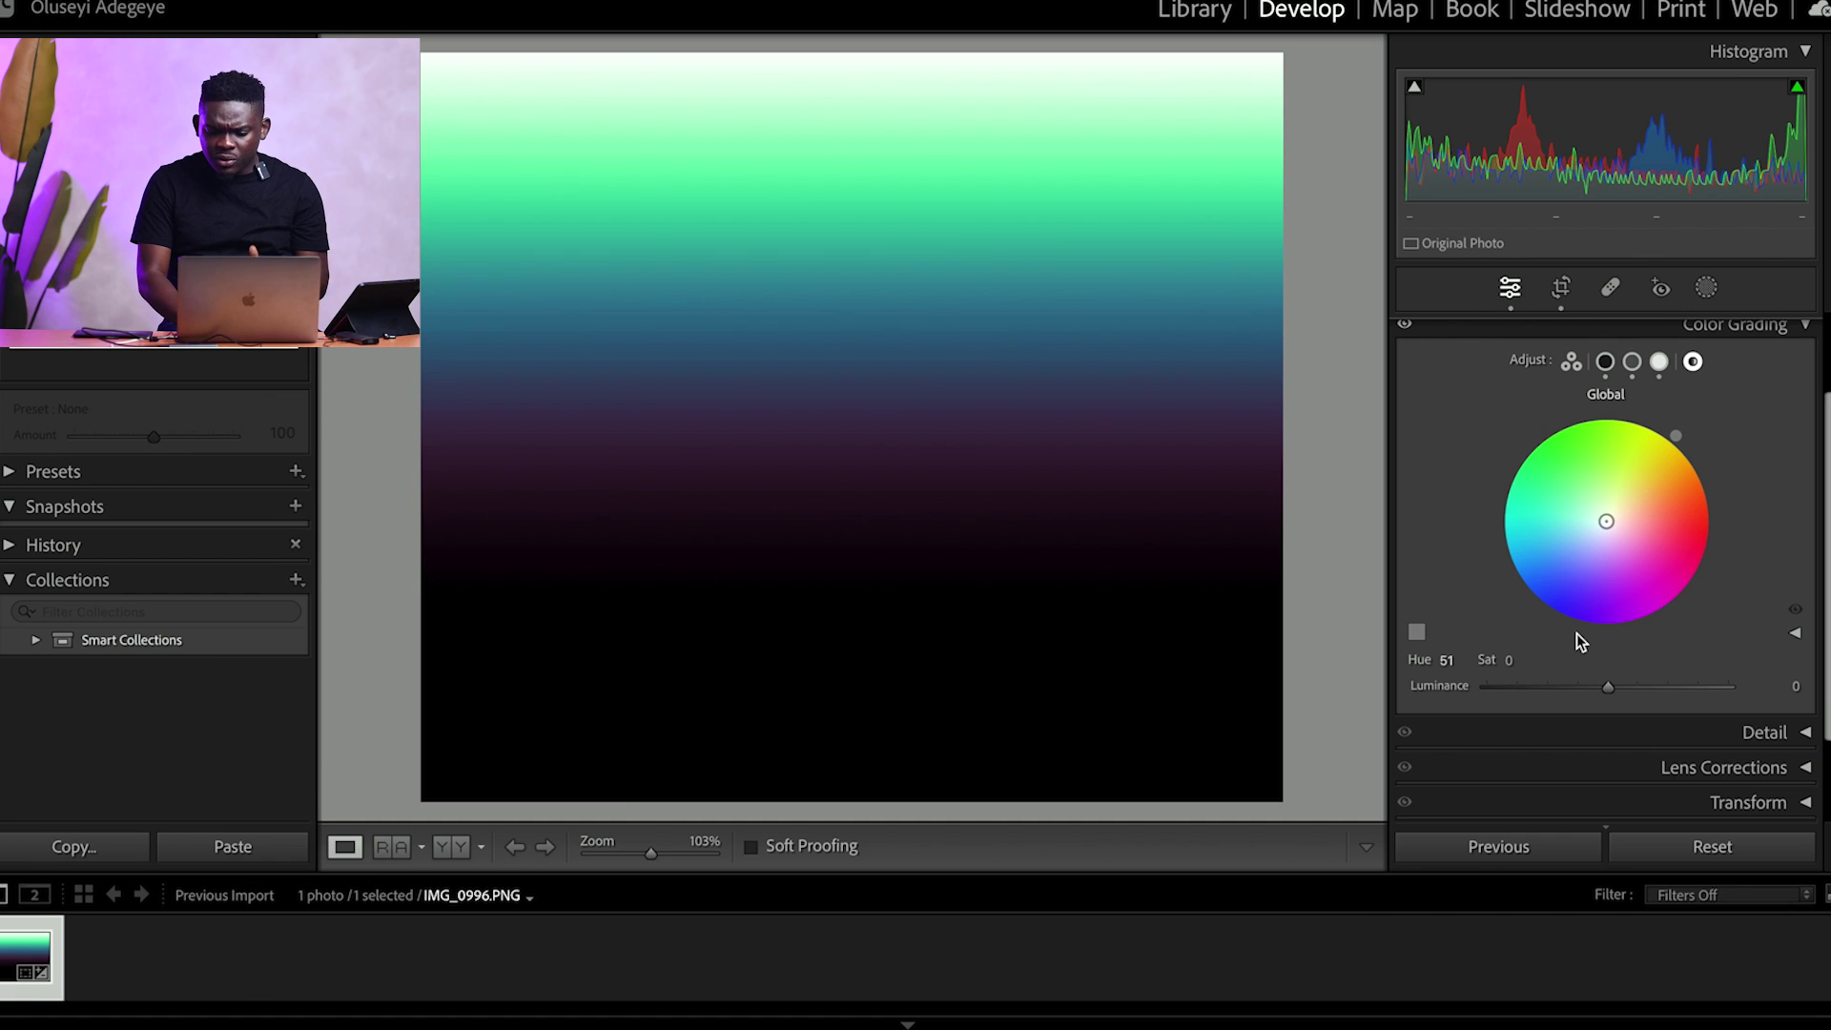
pyautogui.scroll(-2, 1509, 627)
pyautogui.scroll(2, 1509, 627)
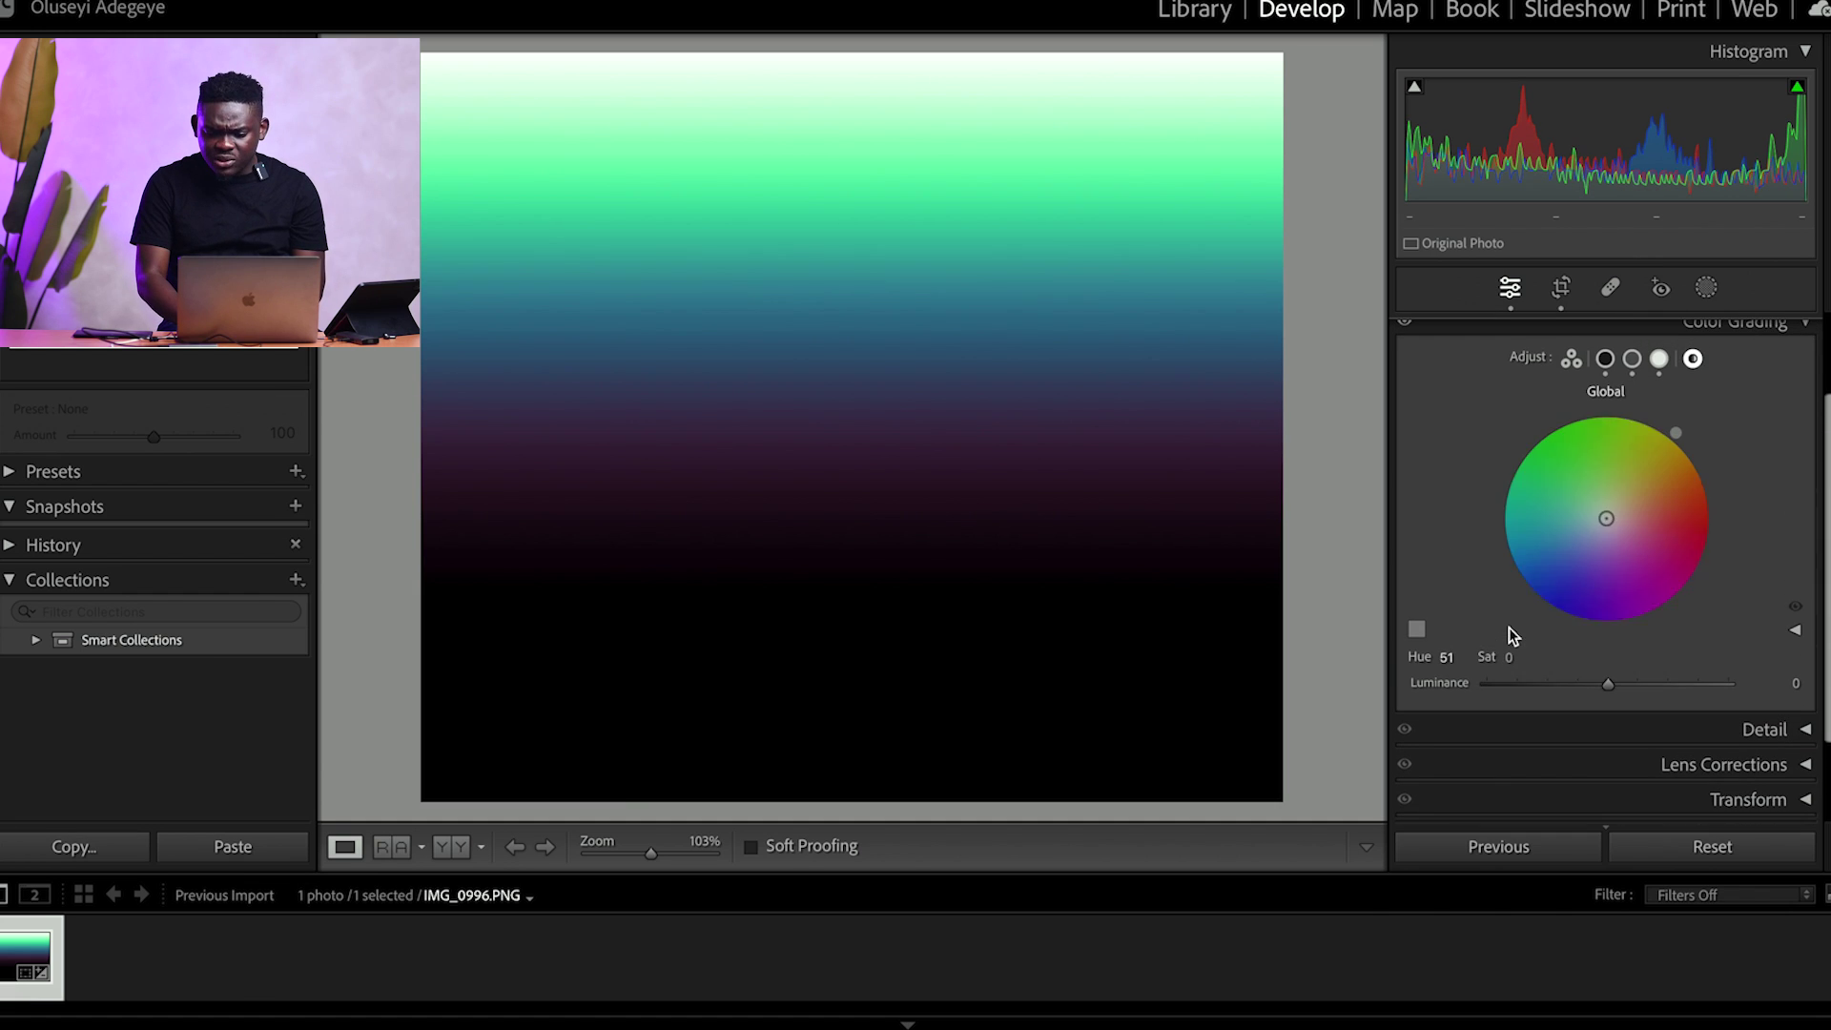
pyautogui.click(1570, 359)
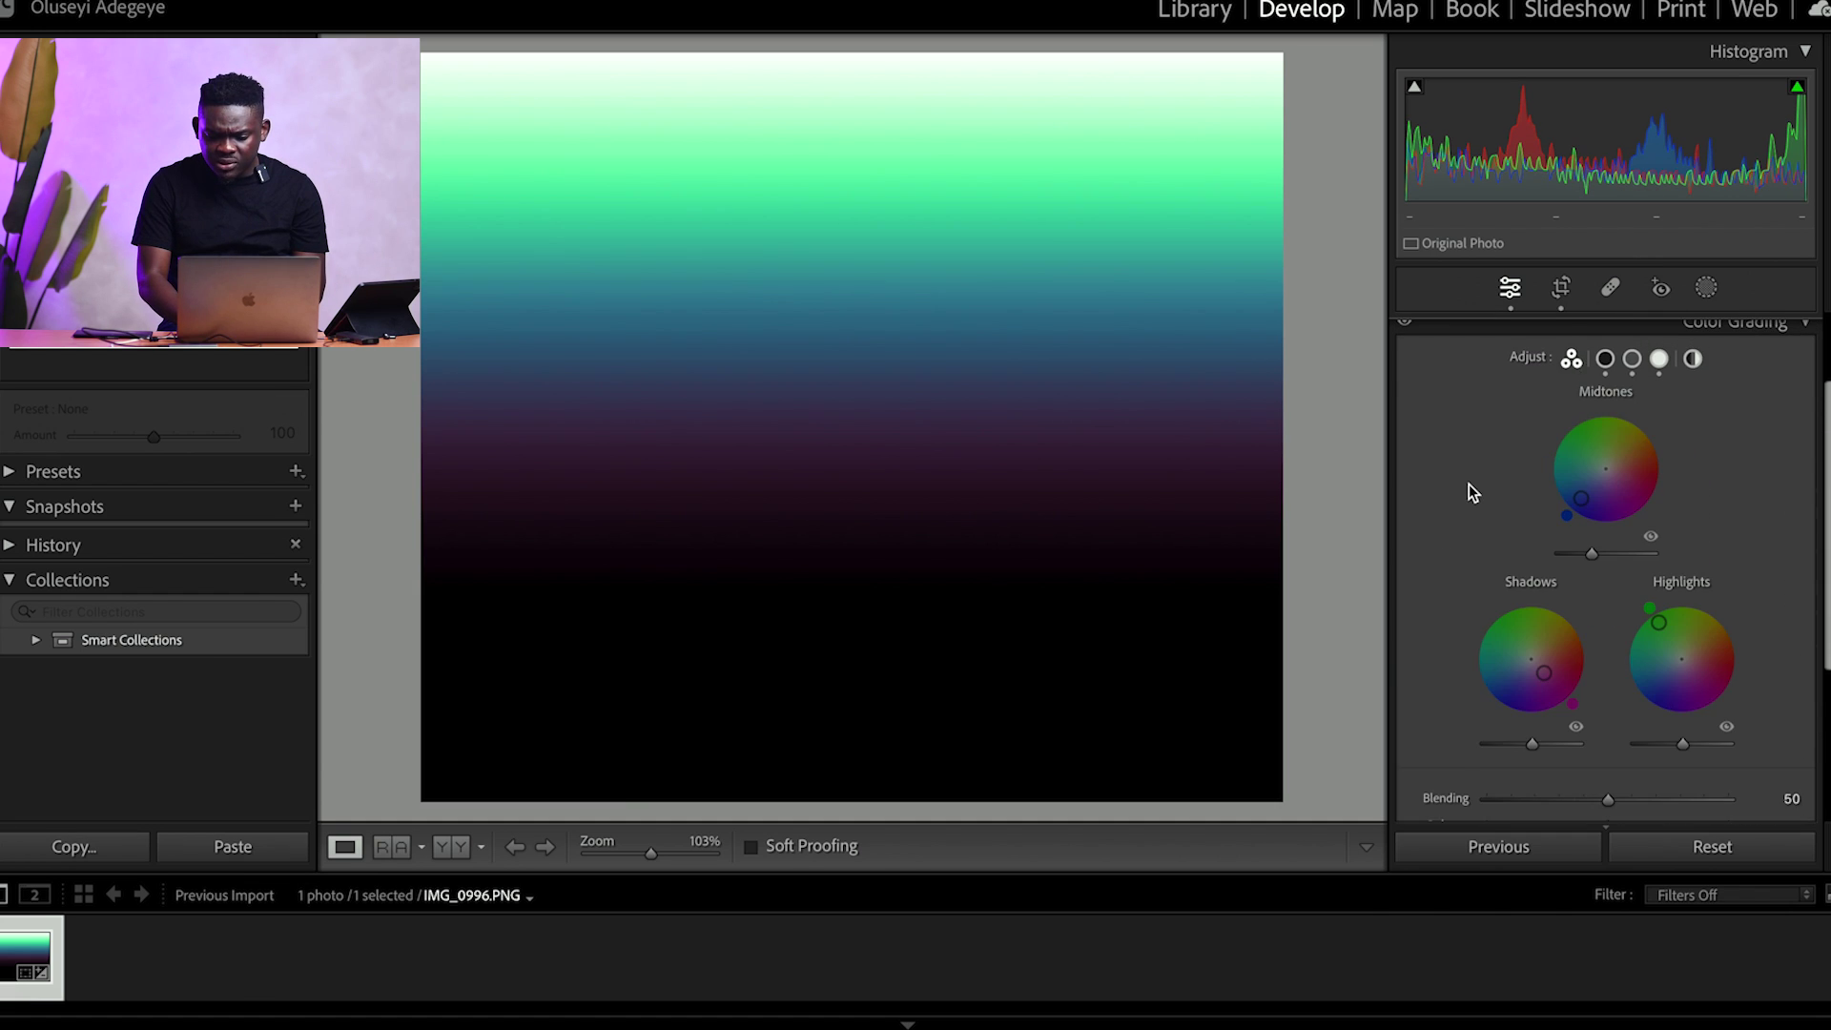
# Step: Try the color grading Blending at 100 and at 0, and return it to 50
pyautogui.scroll(-2, 1468, 490)
pyautogui.scroll(-1, 1468, 491)
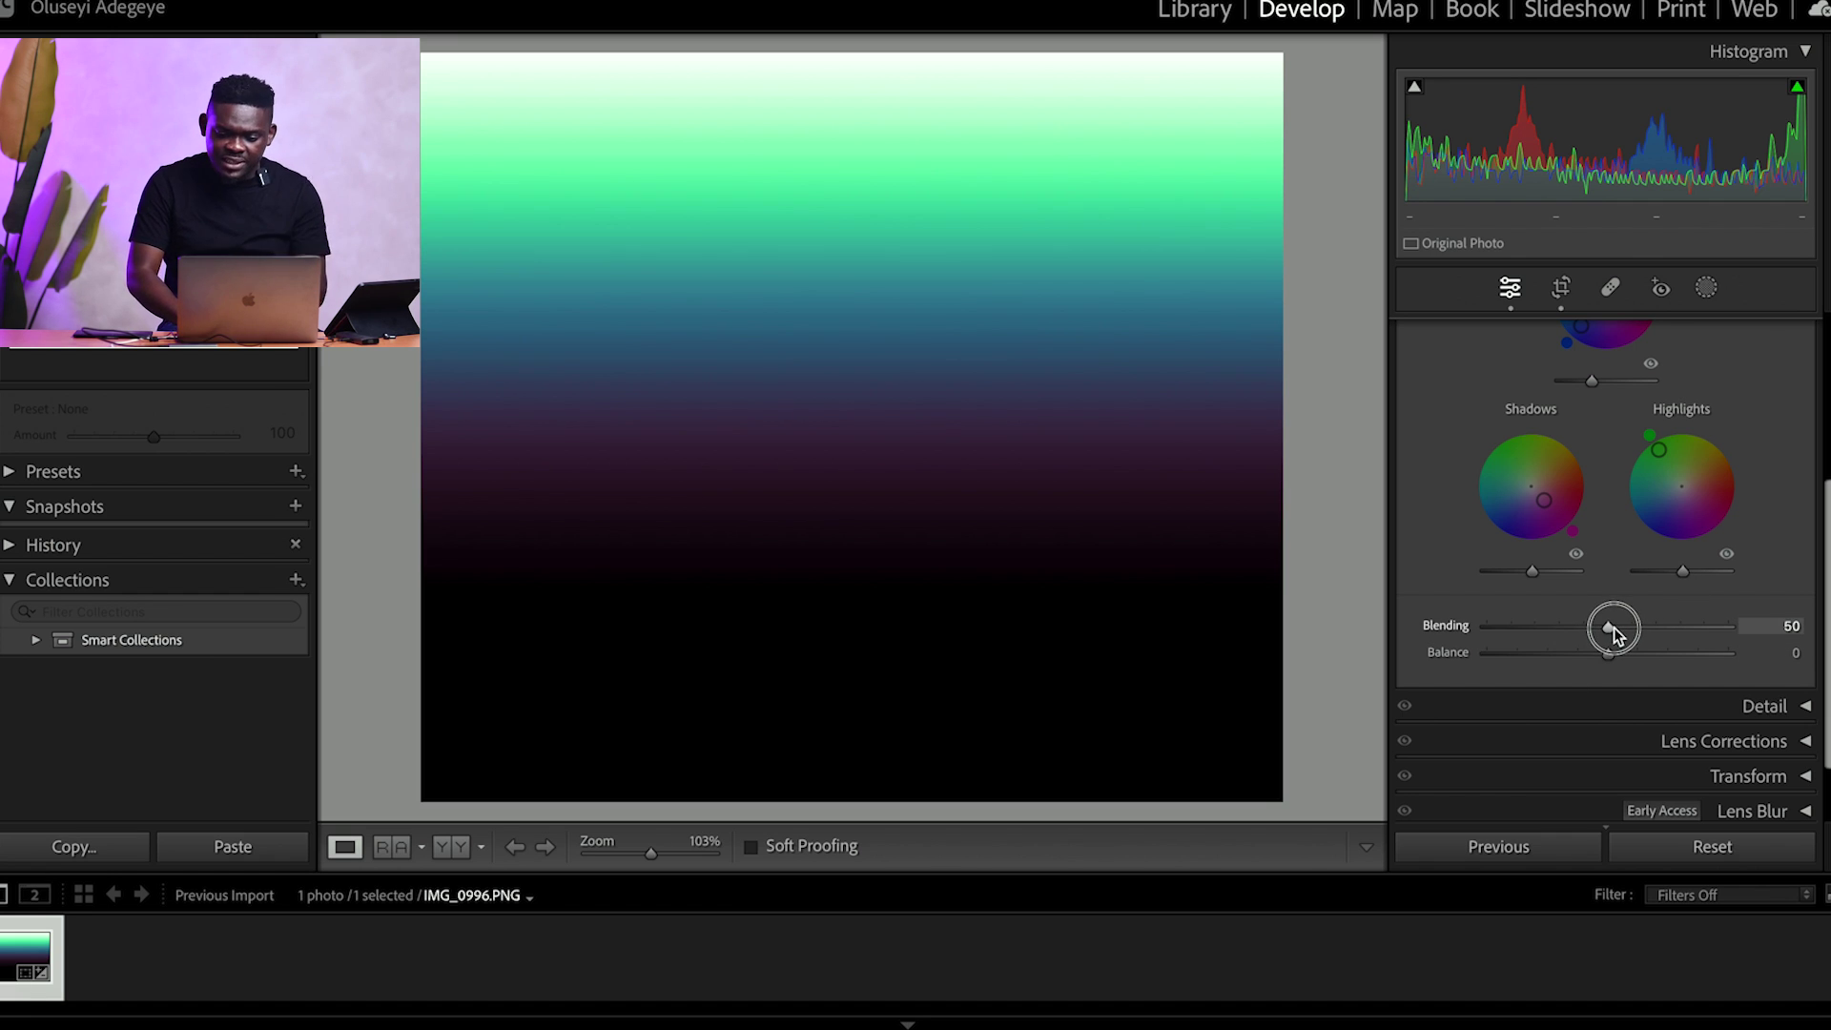
pyautogui.moveTo(1612, 630); pyautogui.dragTo(1745, 622)
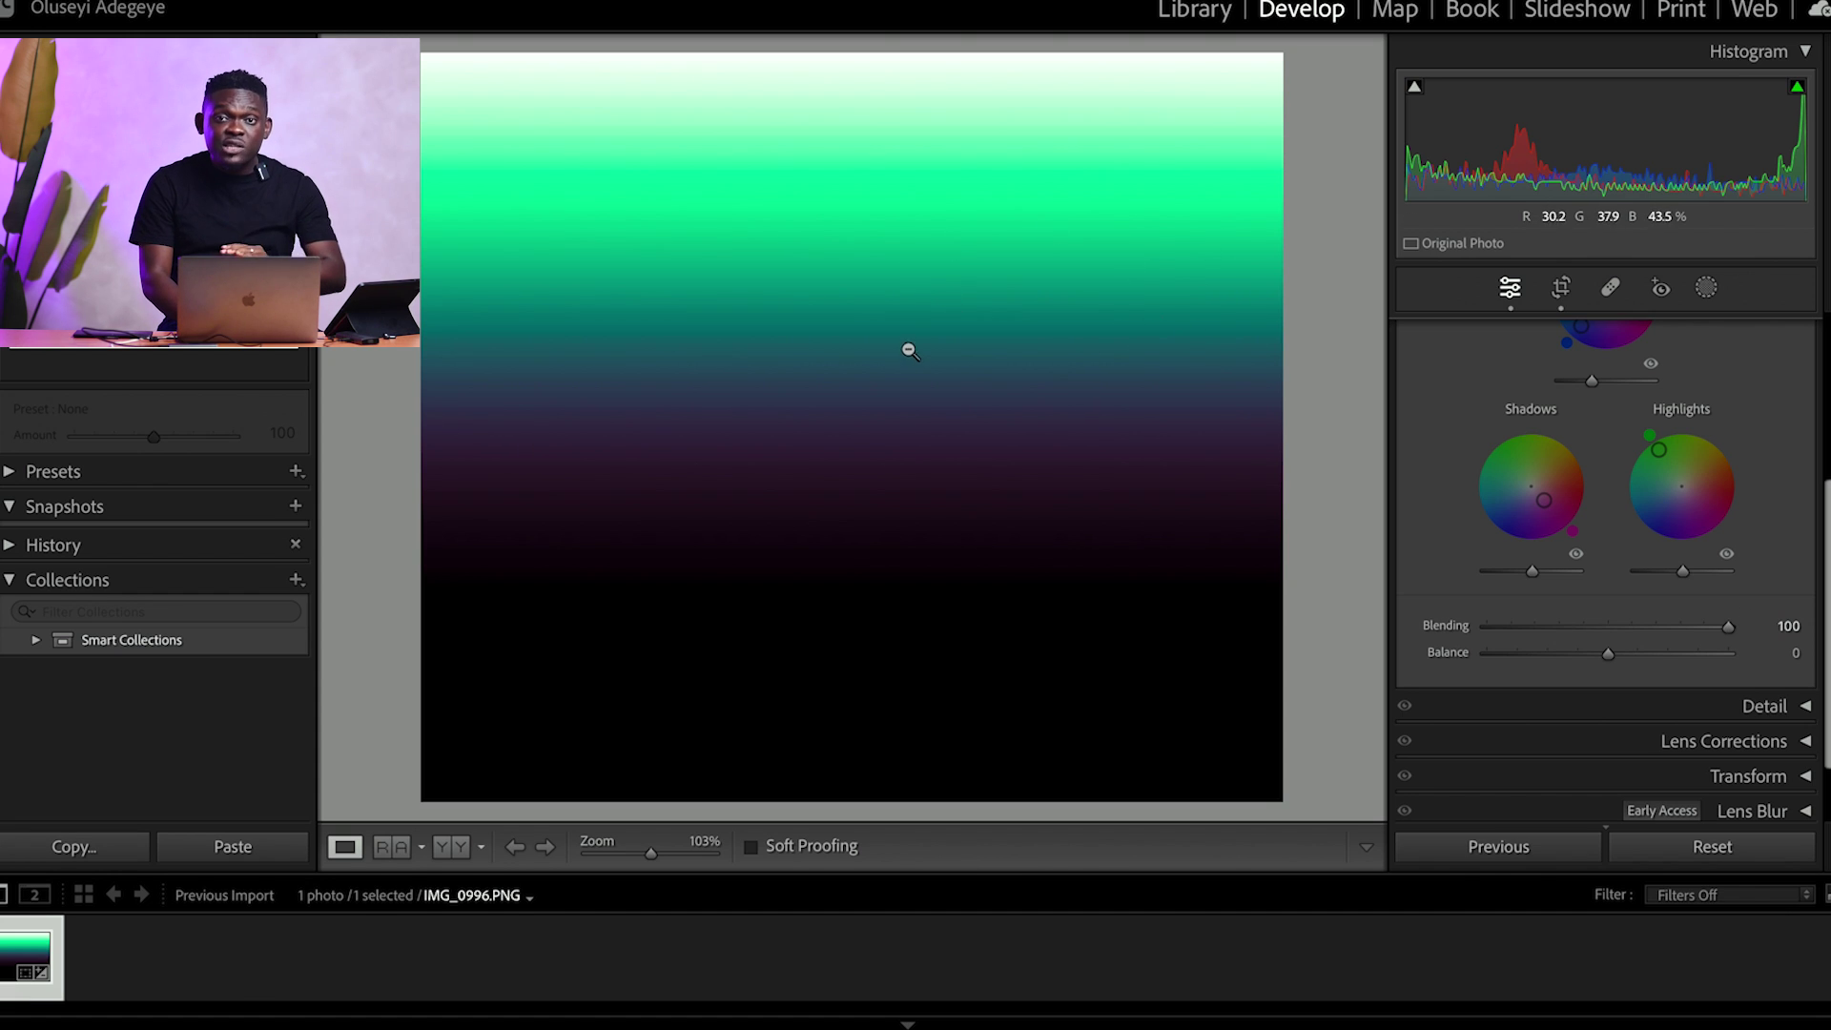
pyautogui.moveTo(1728, 626); pyautogui.dragTo(1379, 645)
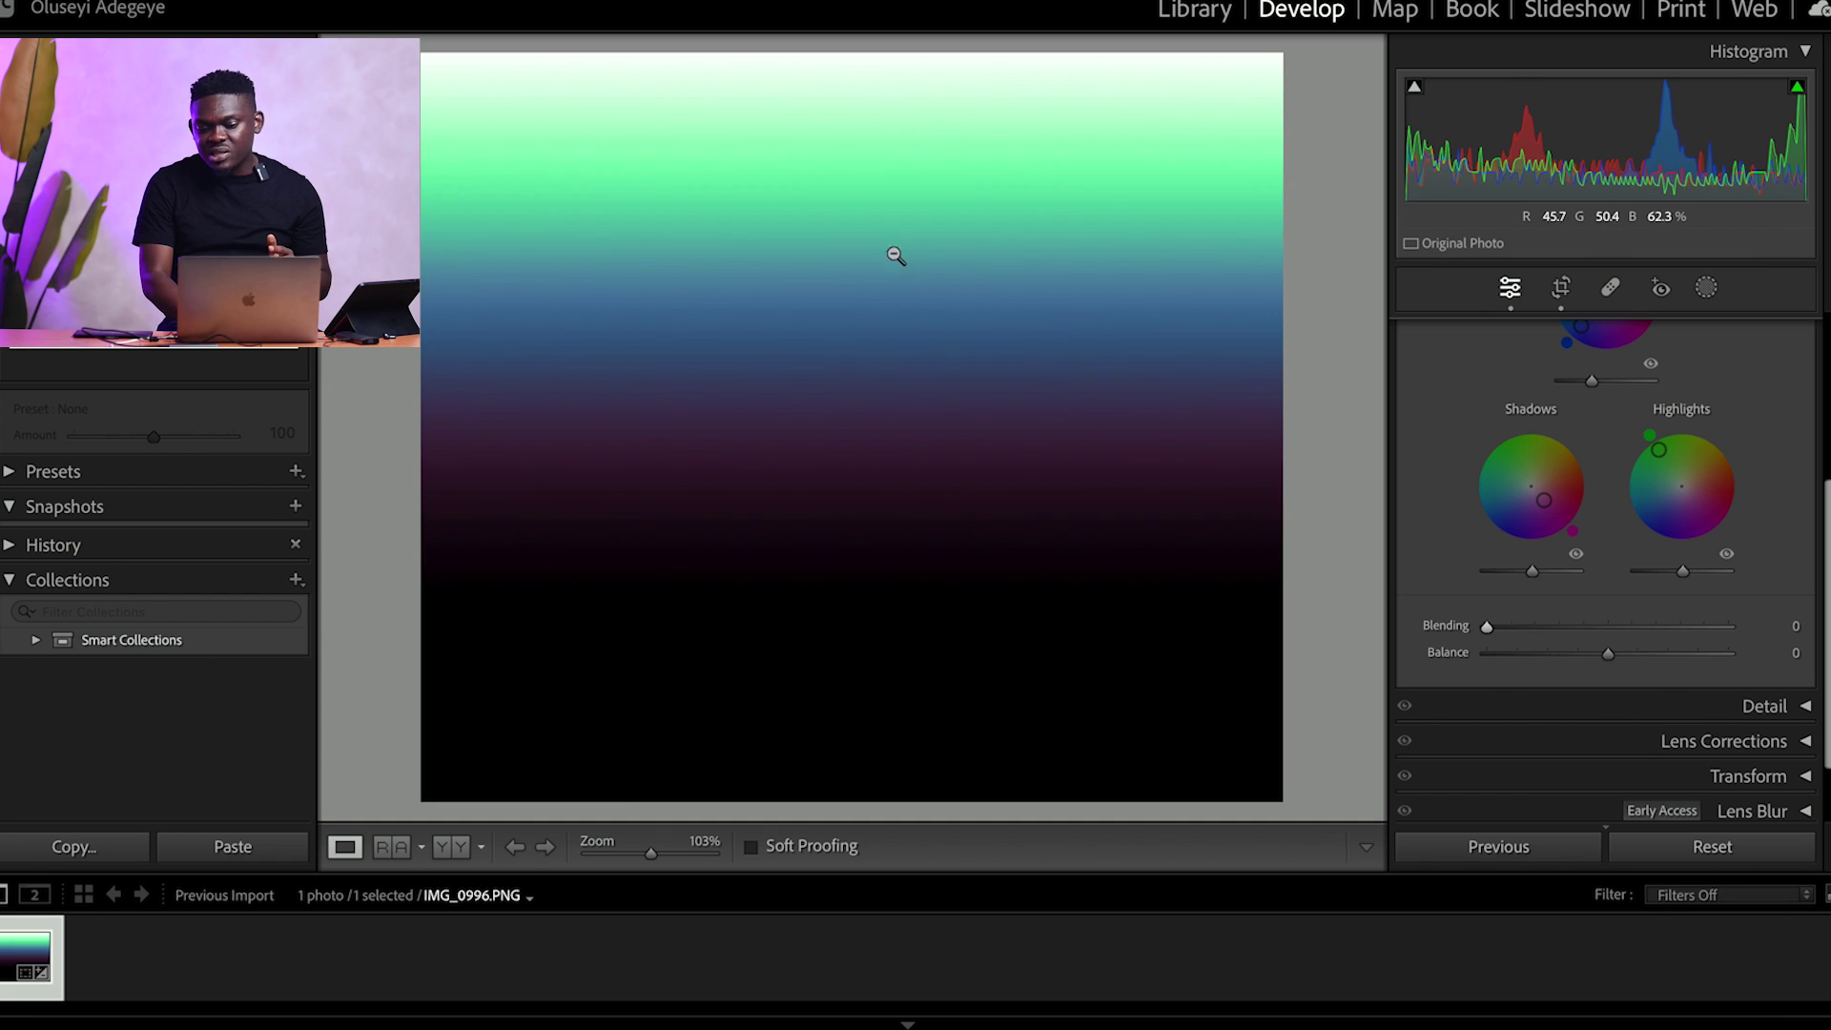
pyautogui.moveTo(1486, 625); pyautogui.dragTo(1717, 626)
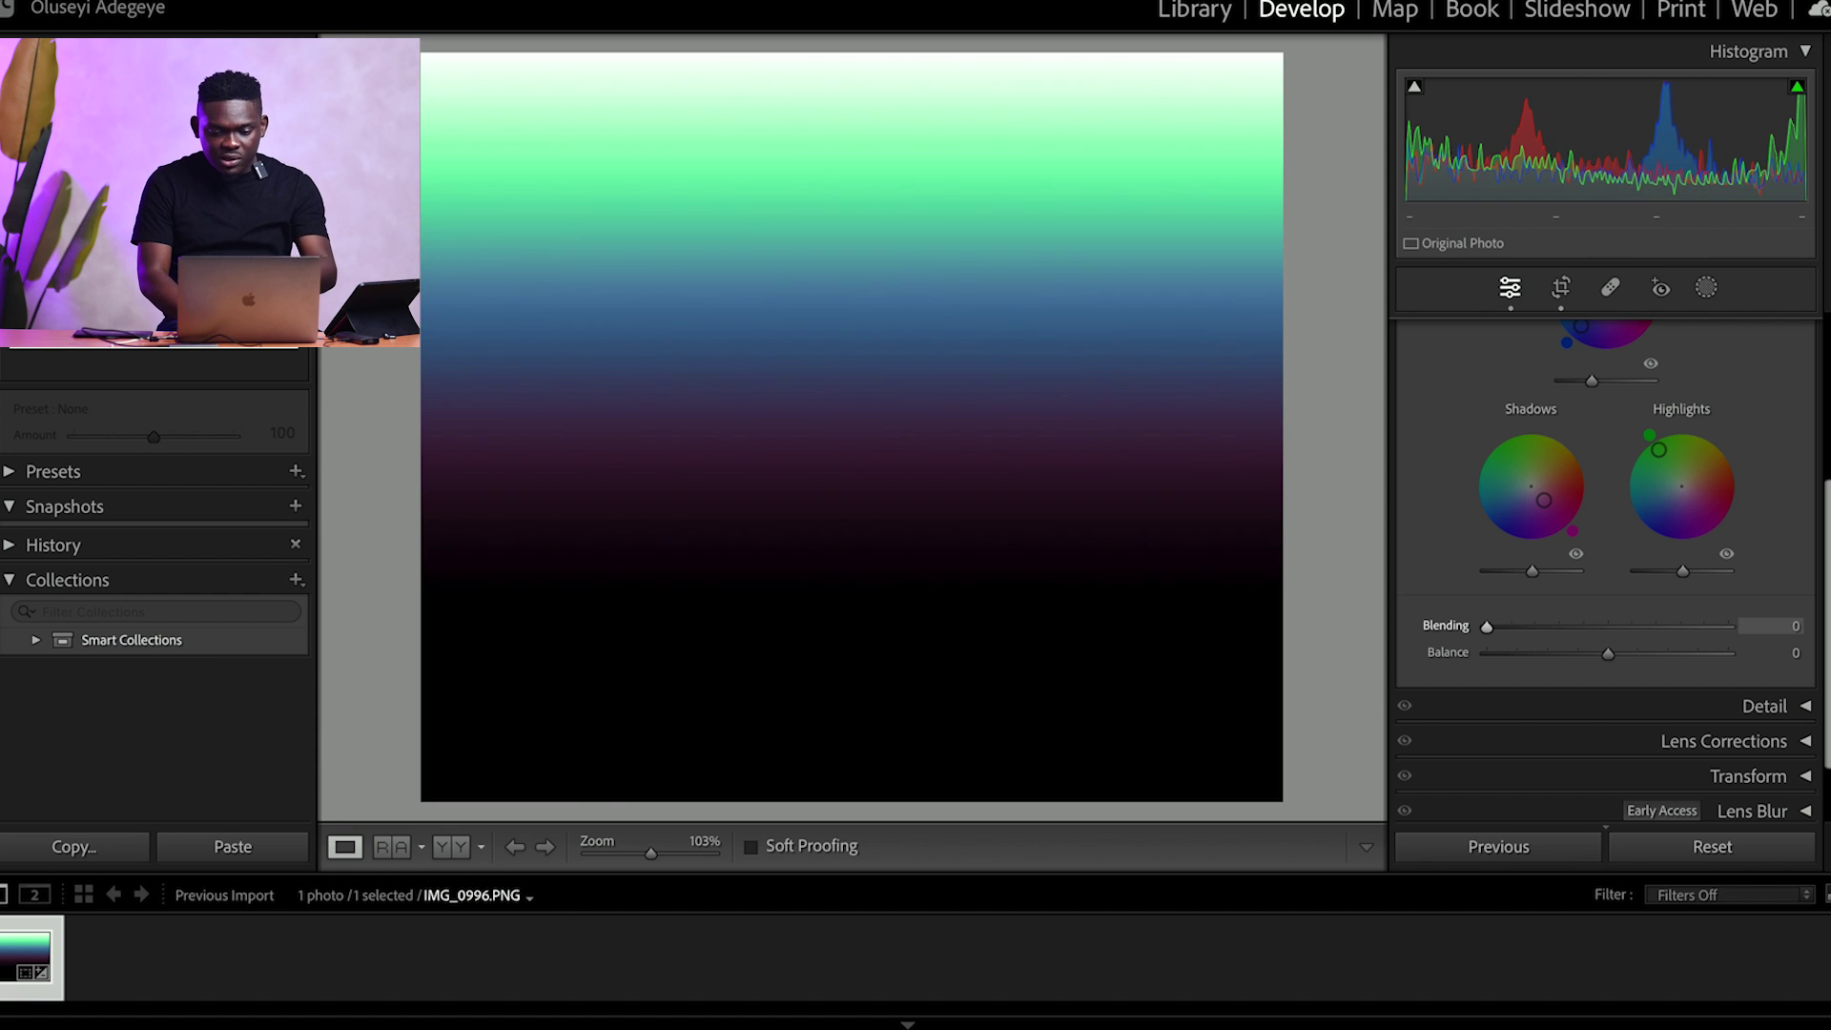
pyautogui.moveTo(1717, 626); pyautogui.dragTo(1613, 626)
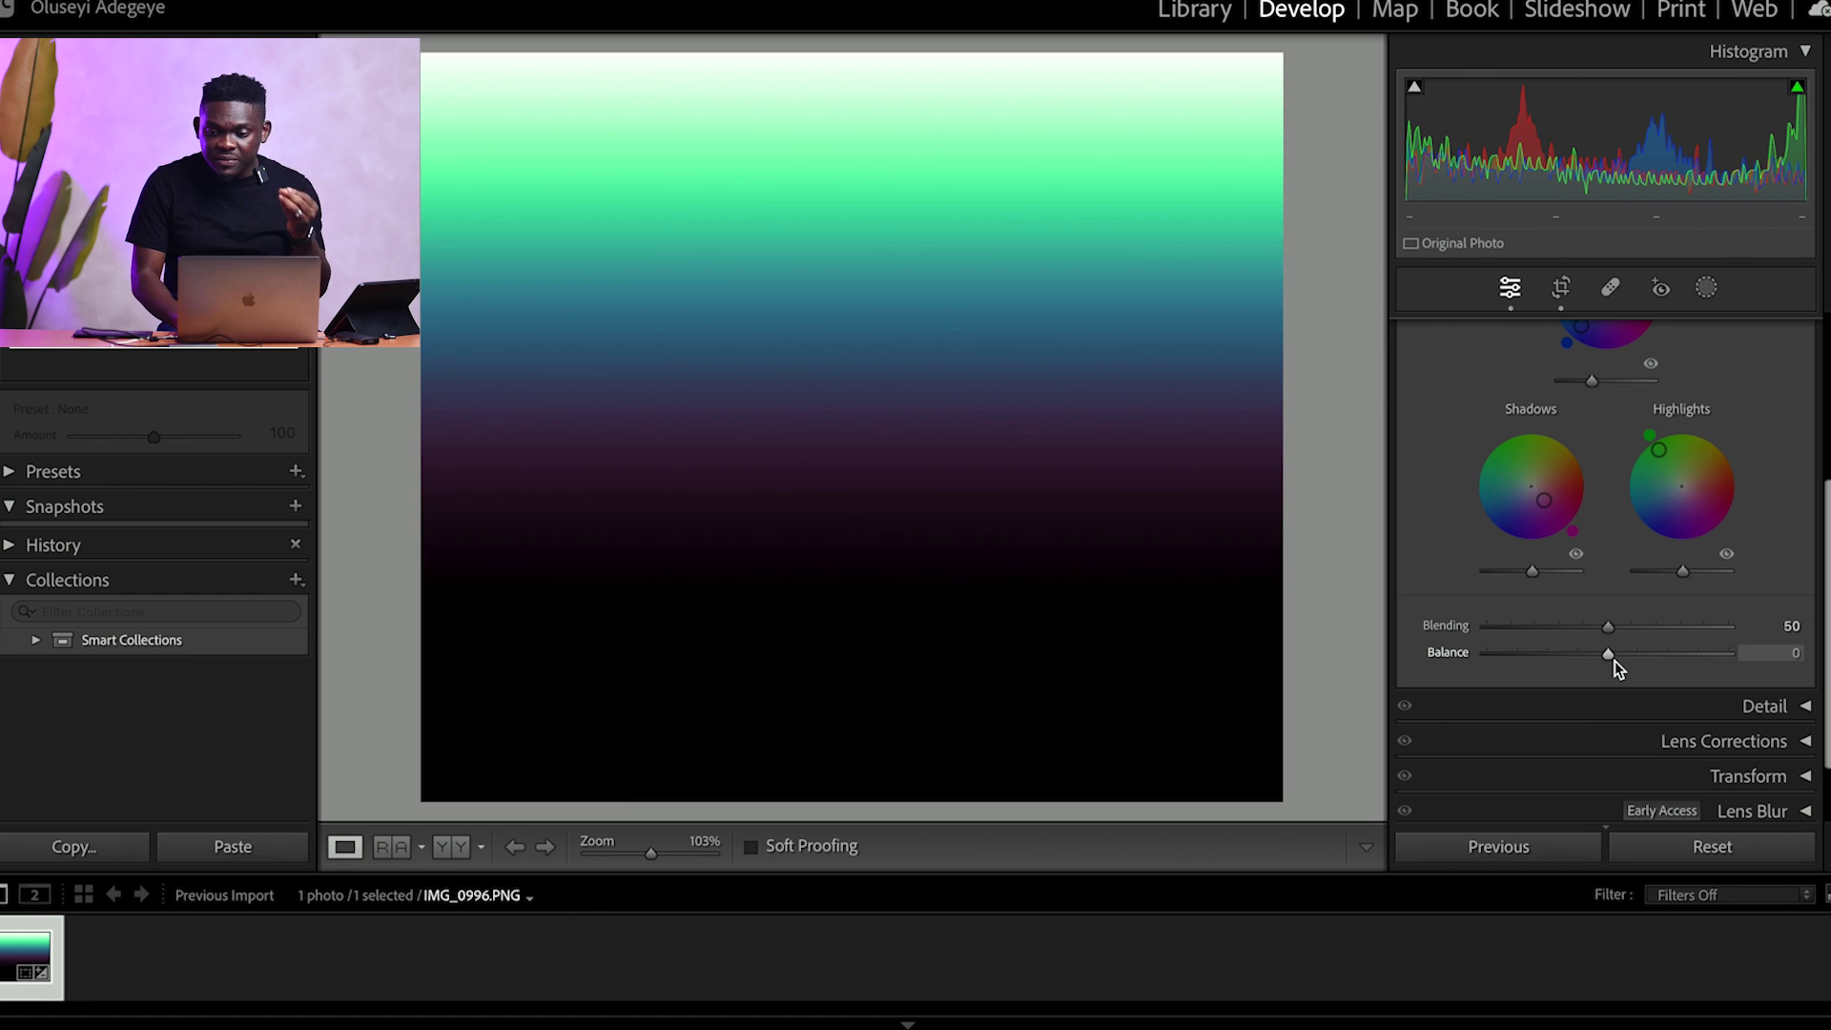
# Step: Try the color grading Balance at -100, reset it to 0, and test it at +9
pyautogui.moveTo(1612, 654); pyautogui.dragTo(1448, 667)
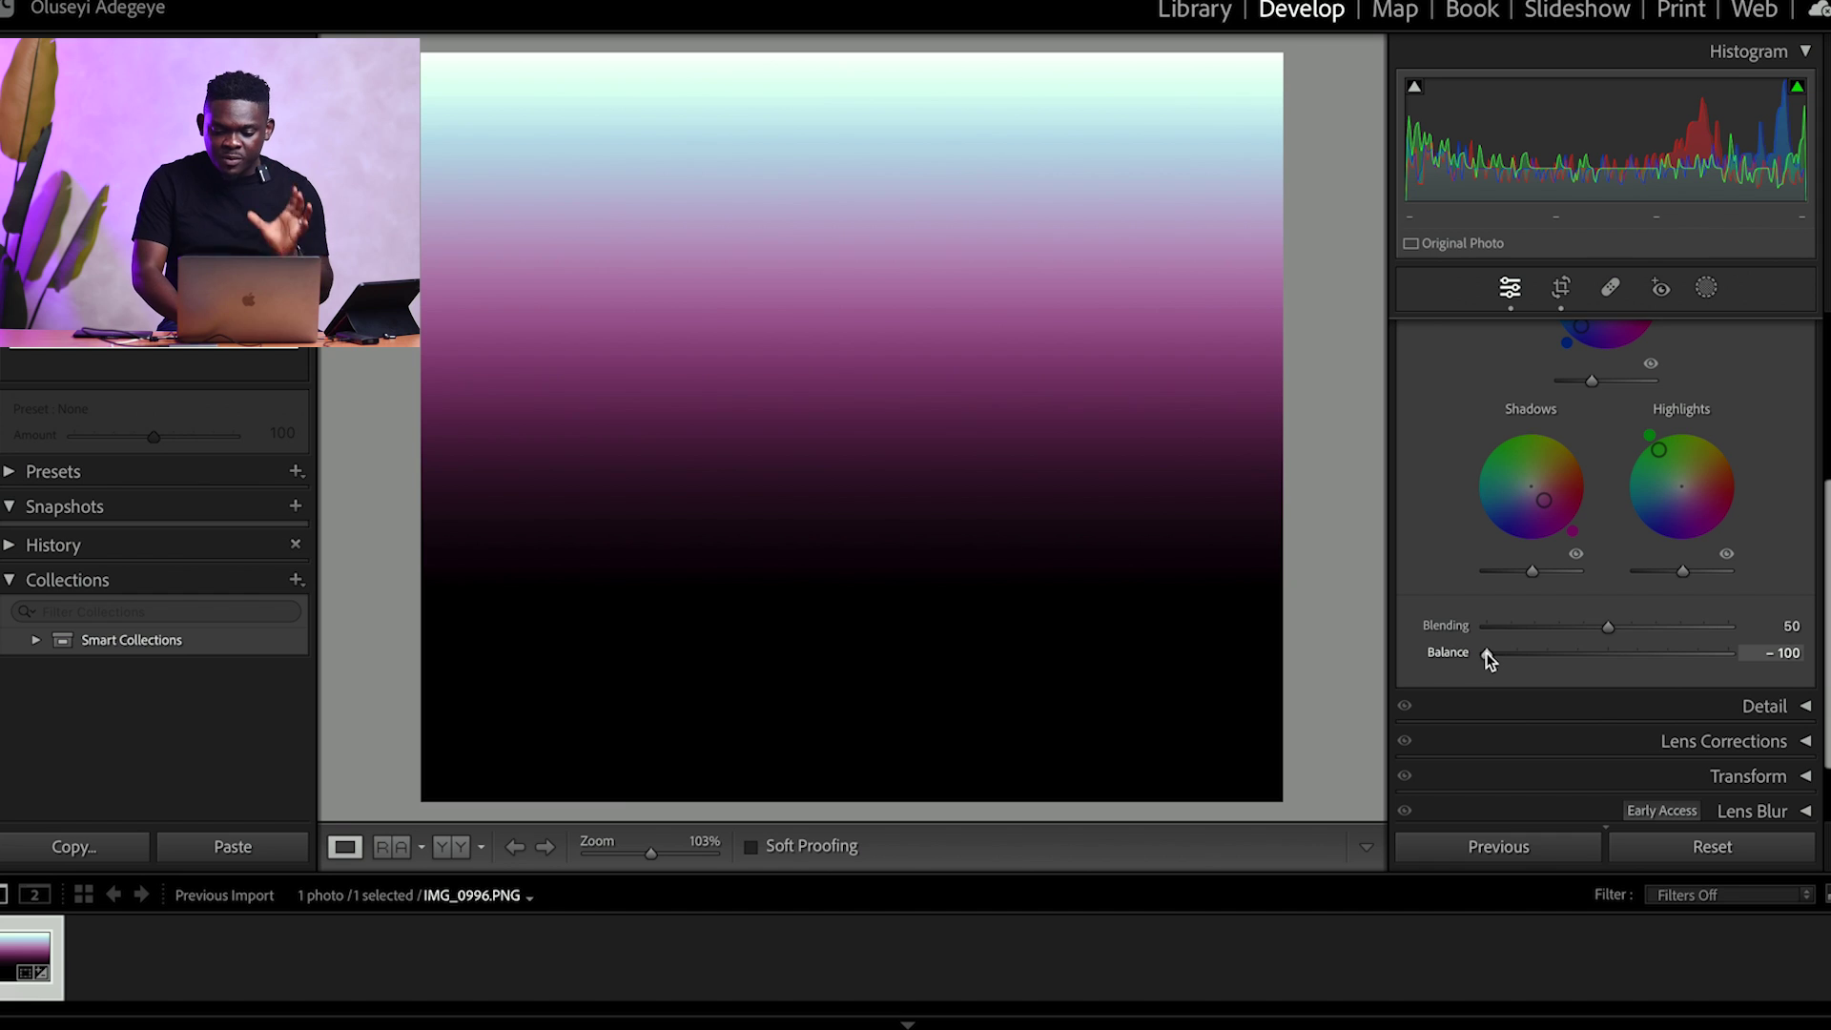
pyautogui.doubleClick(1486, 655)
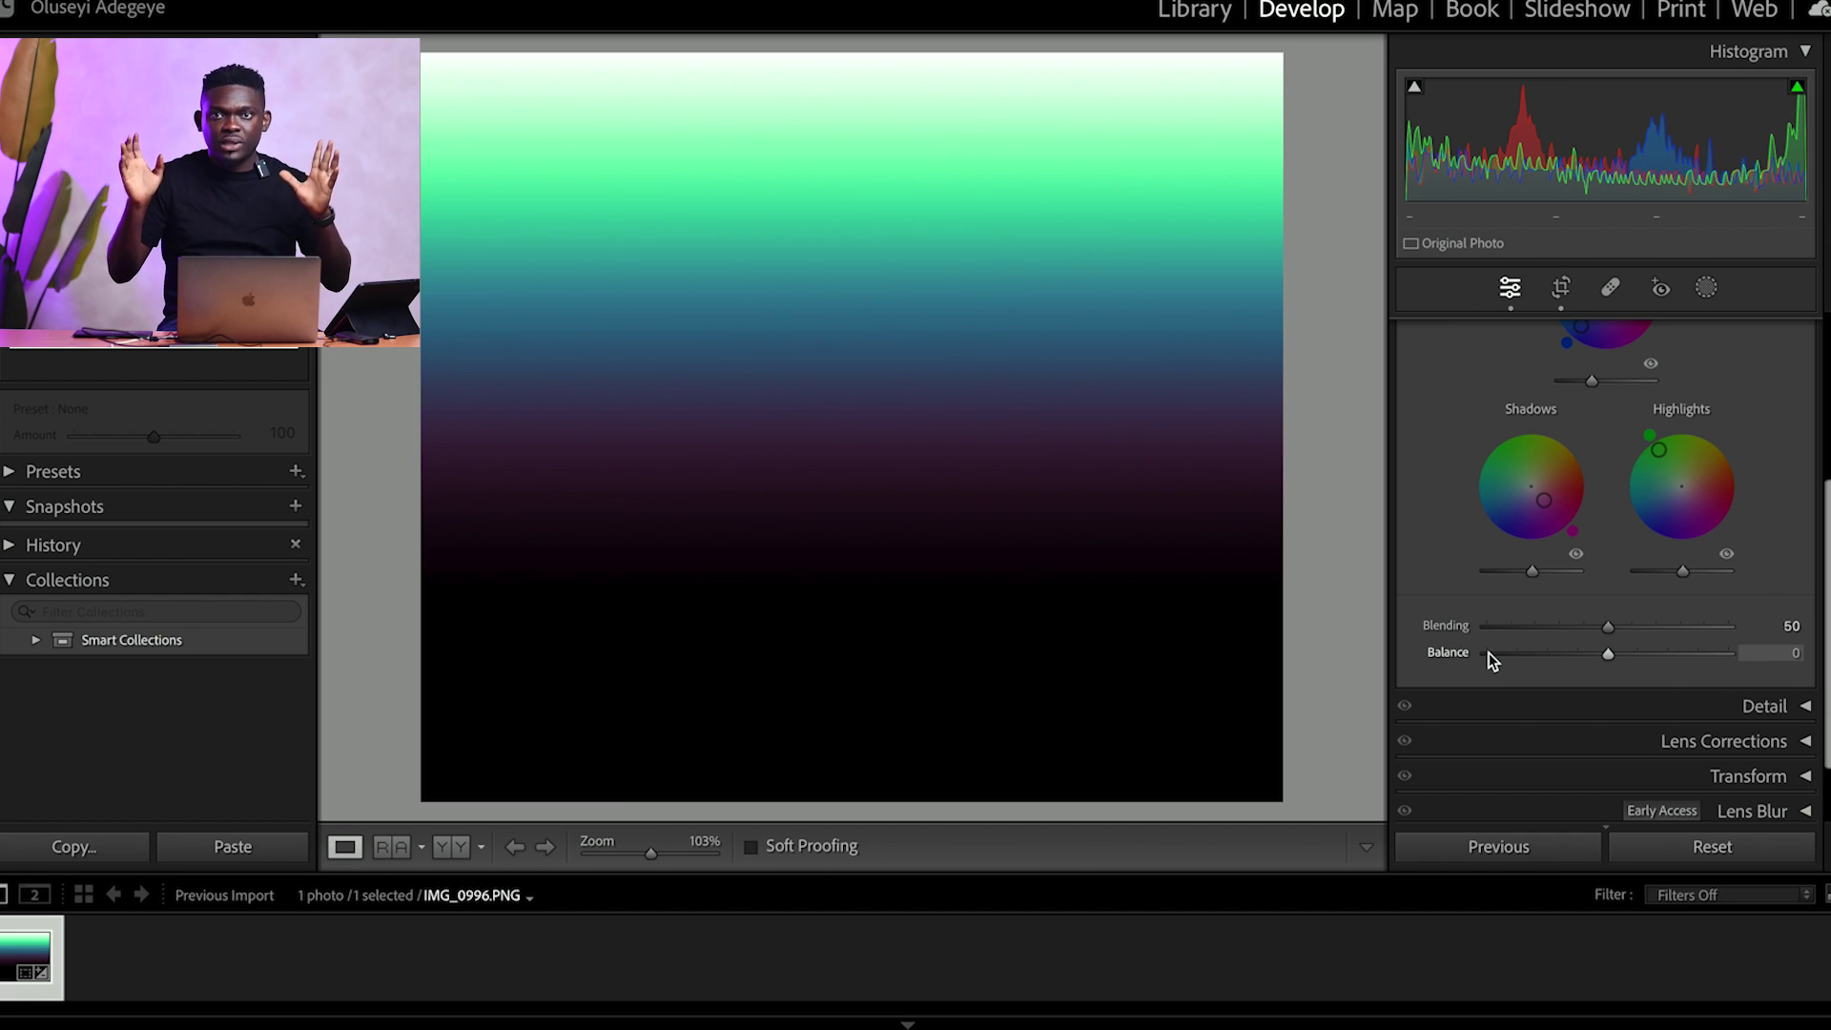
pyautogui.moveTo(1606, 654)
pyautogui.mouseDown()
pyautogui.moveTo(1497, 656)
pyautogui.moveTo(1732, 658)
pyautogui.moveTo(1616, 657)
pyautogui.mouseUp()
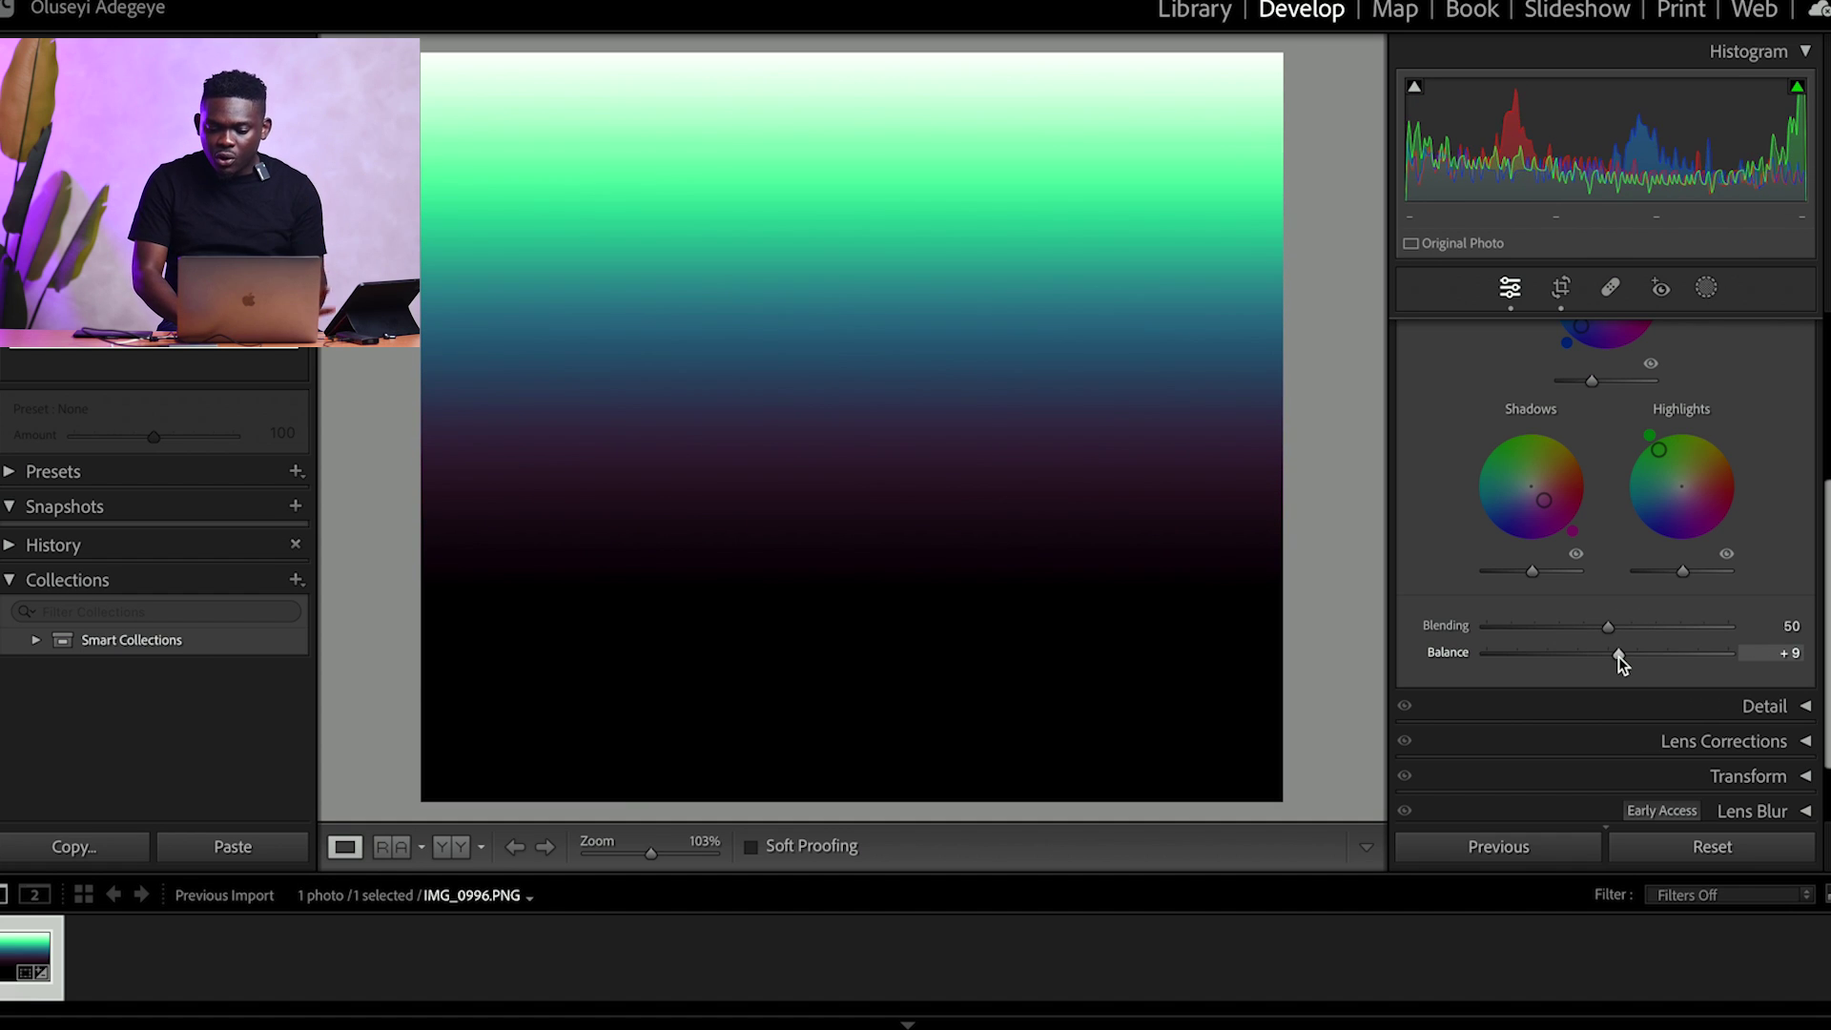
pyautogui.scroll(5, 1617, 656)
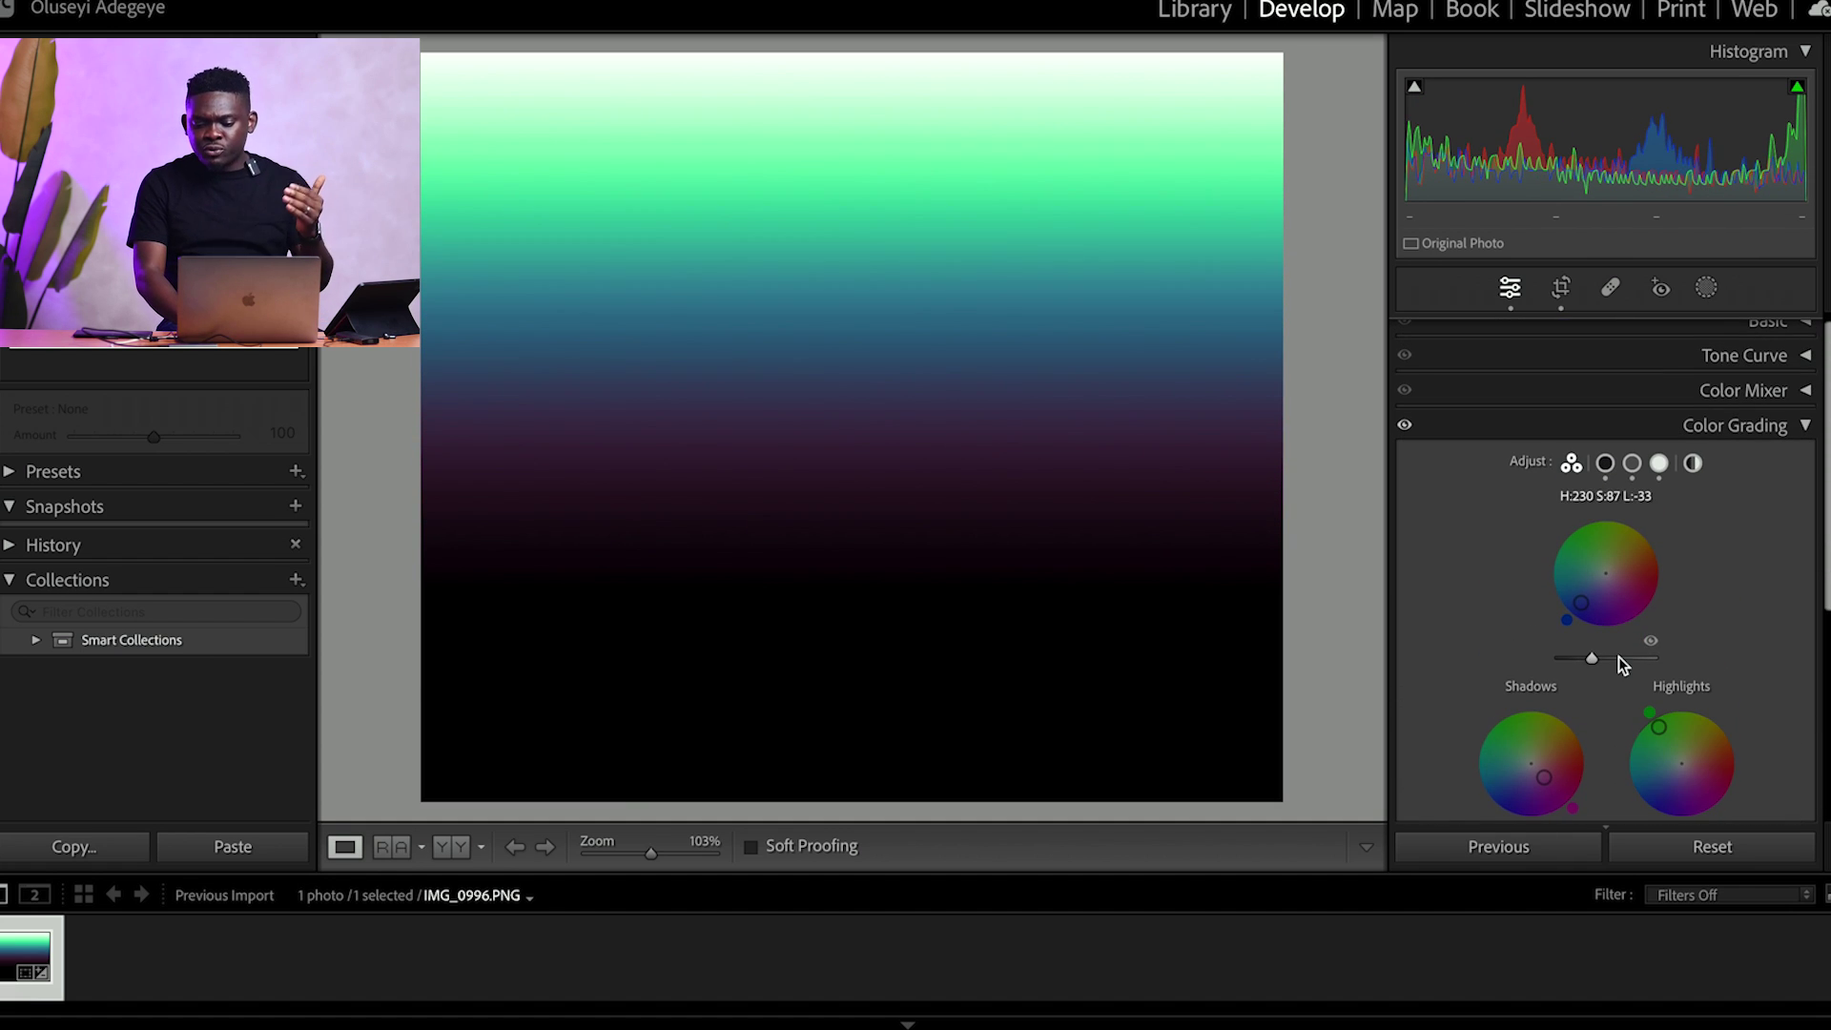
pyautogui.scroll(-2, 1490, 622)
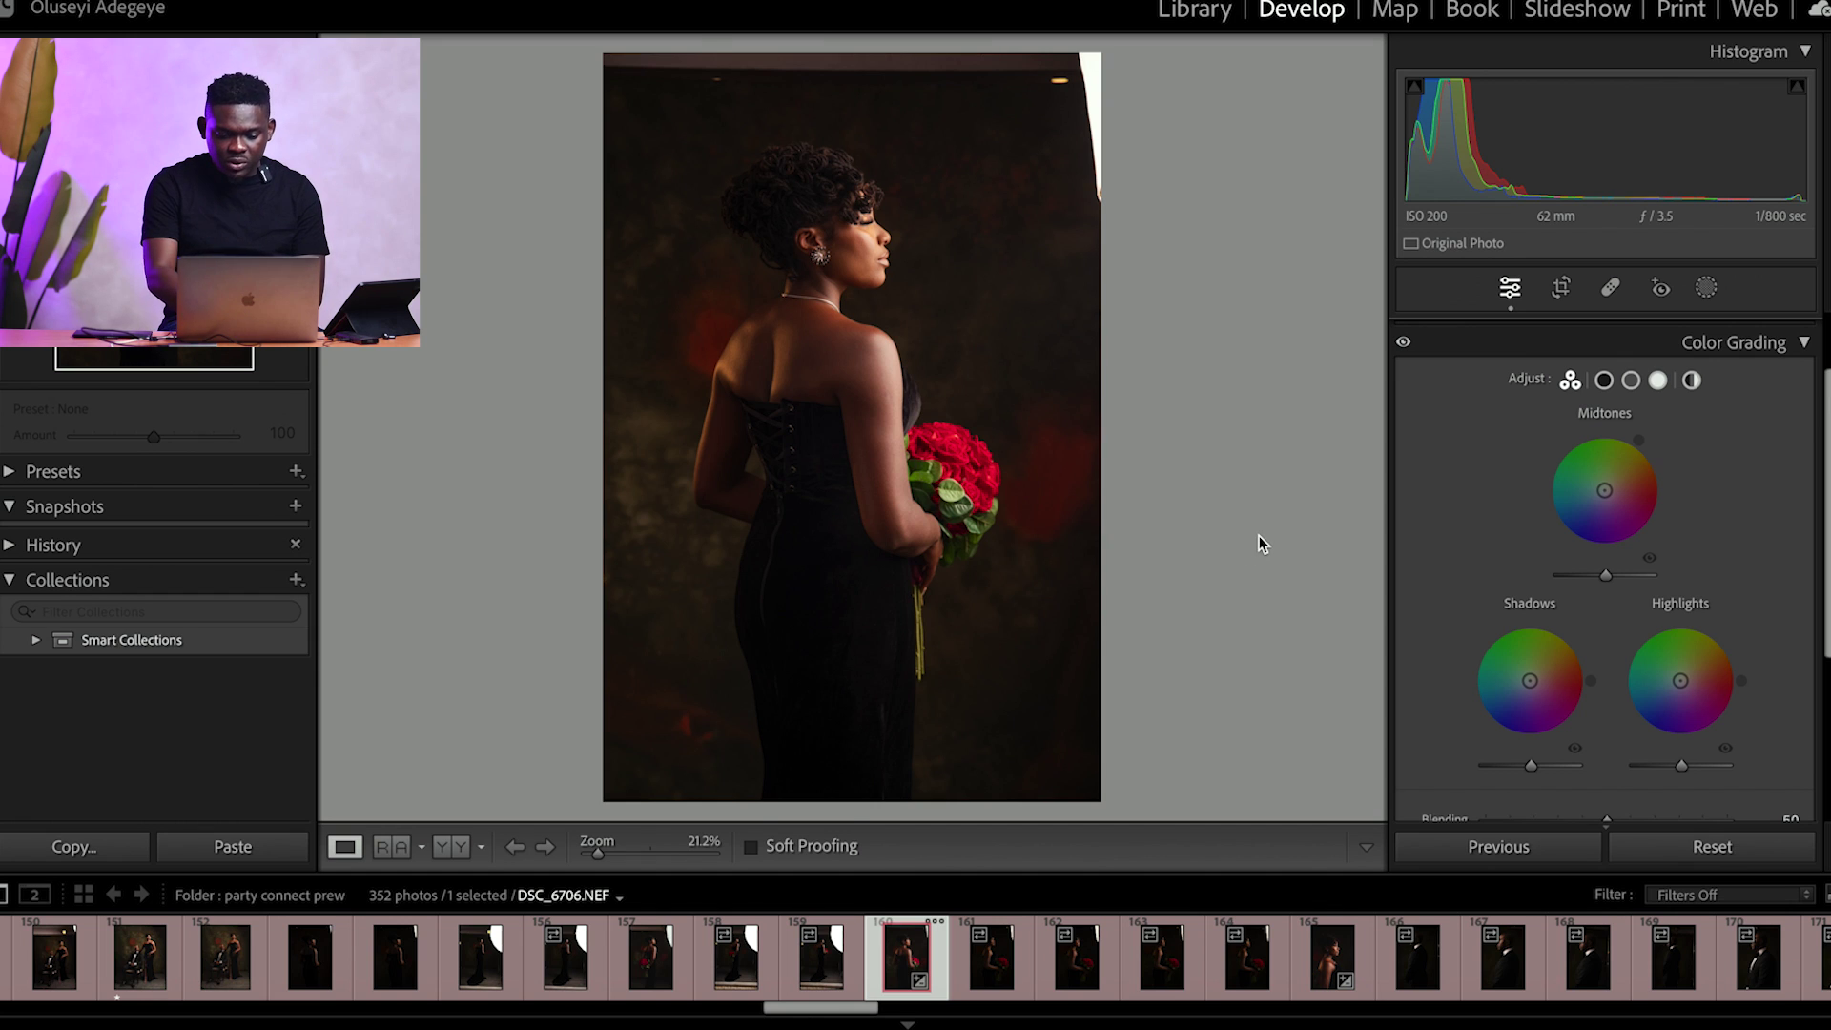
# Step: Tint the shadows of the DSC_6706.NEF portrait blue with hue 242 and saturation 32, comparing before and after versions
pyautogui.press('y')
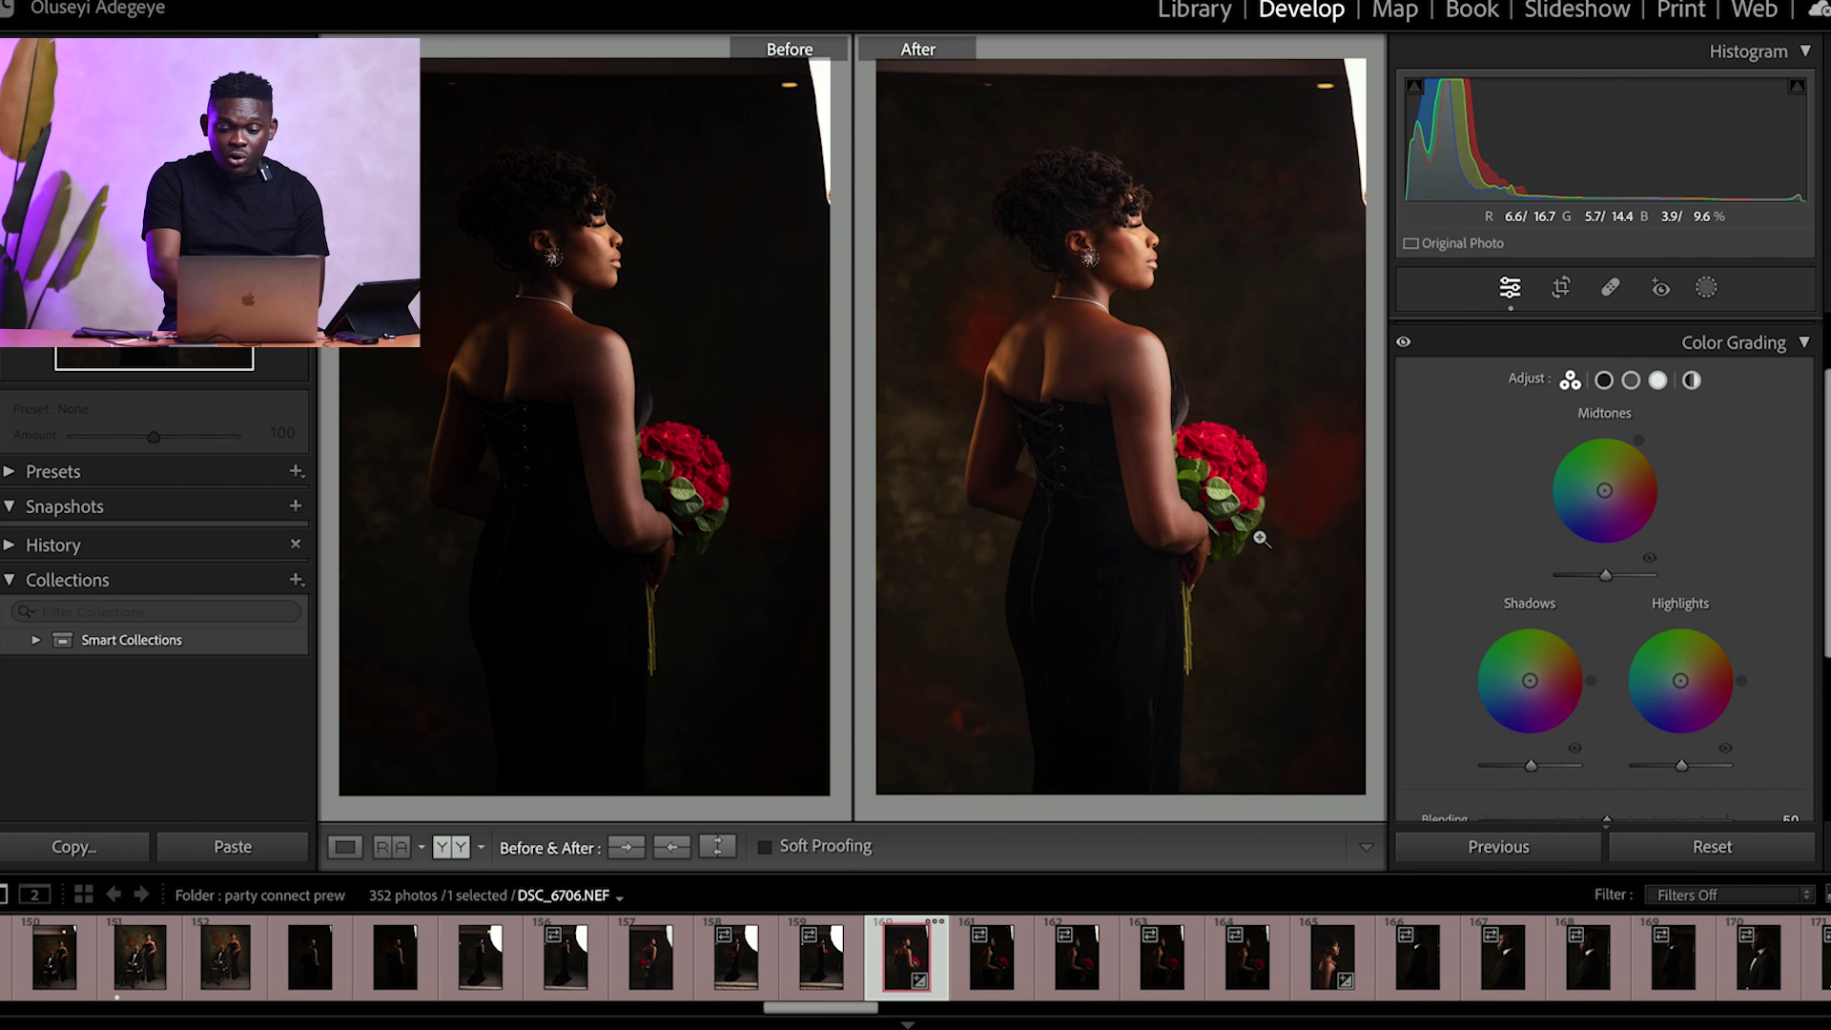
pyautogui.press('y')
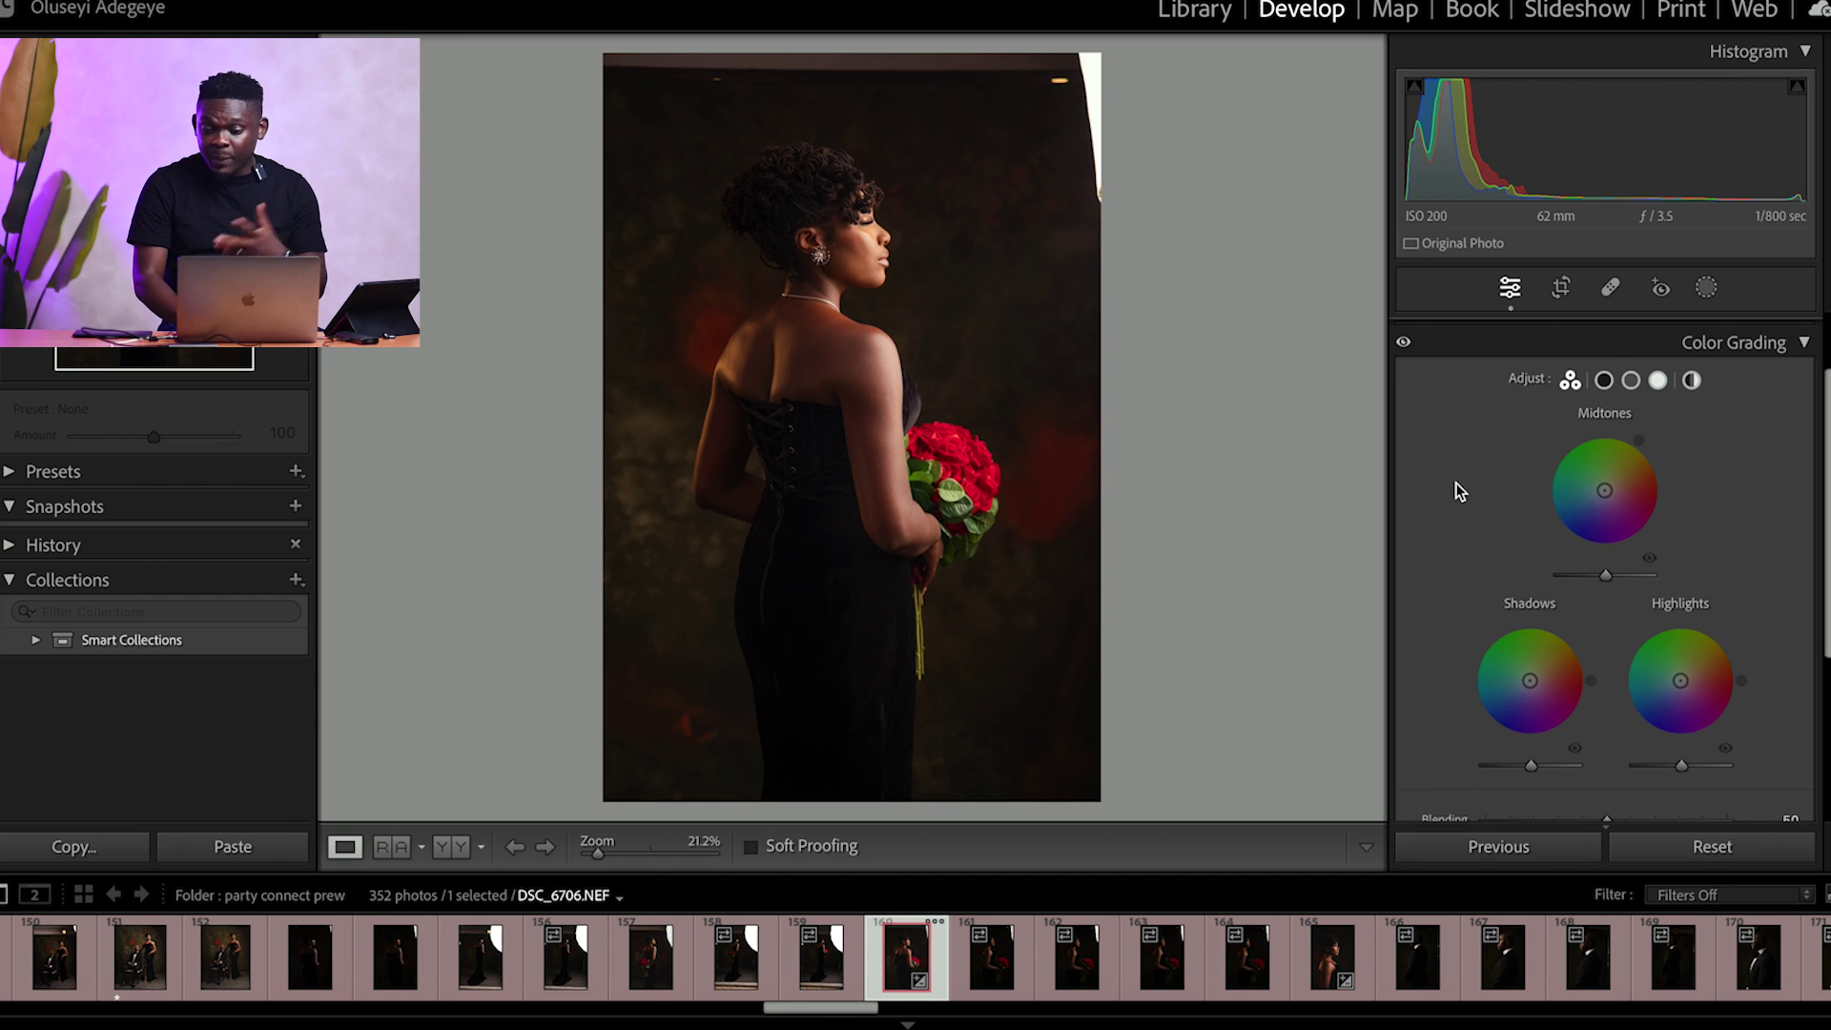
pyautogui.click(1602, 380)
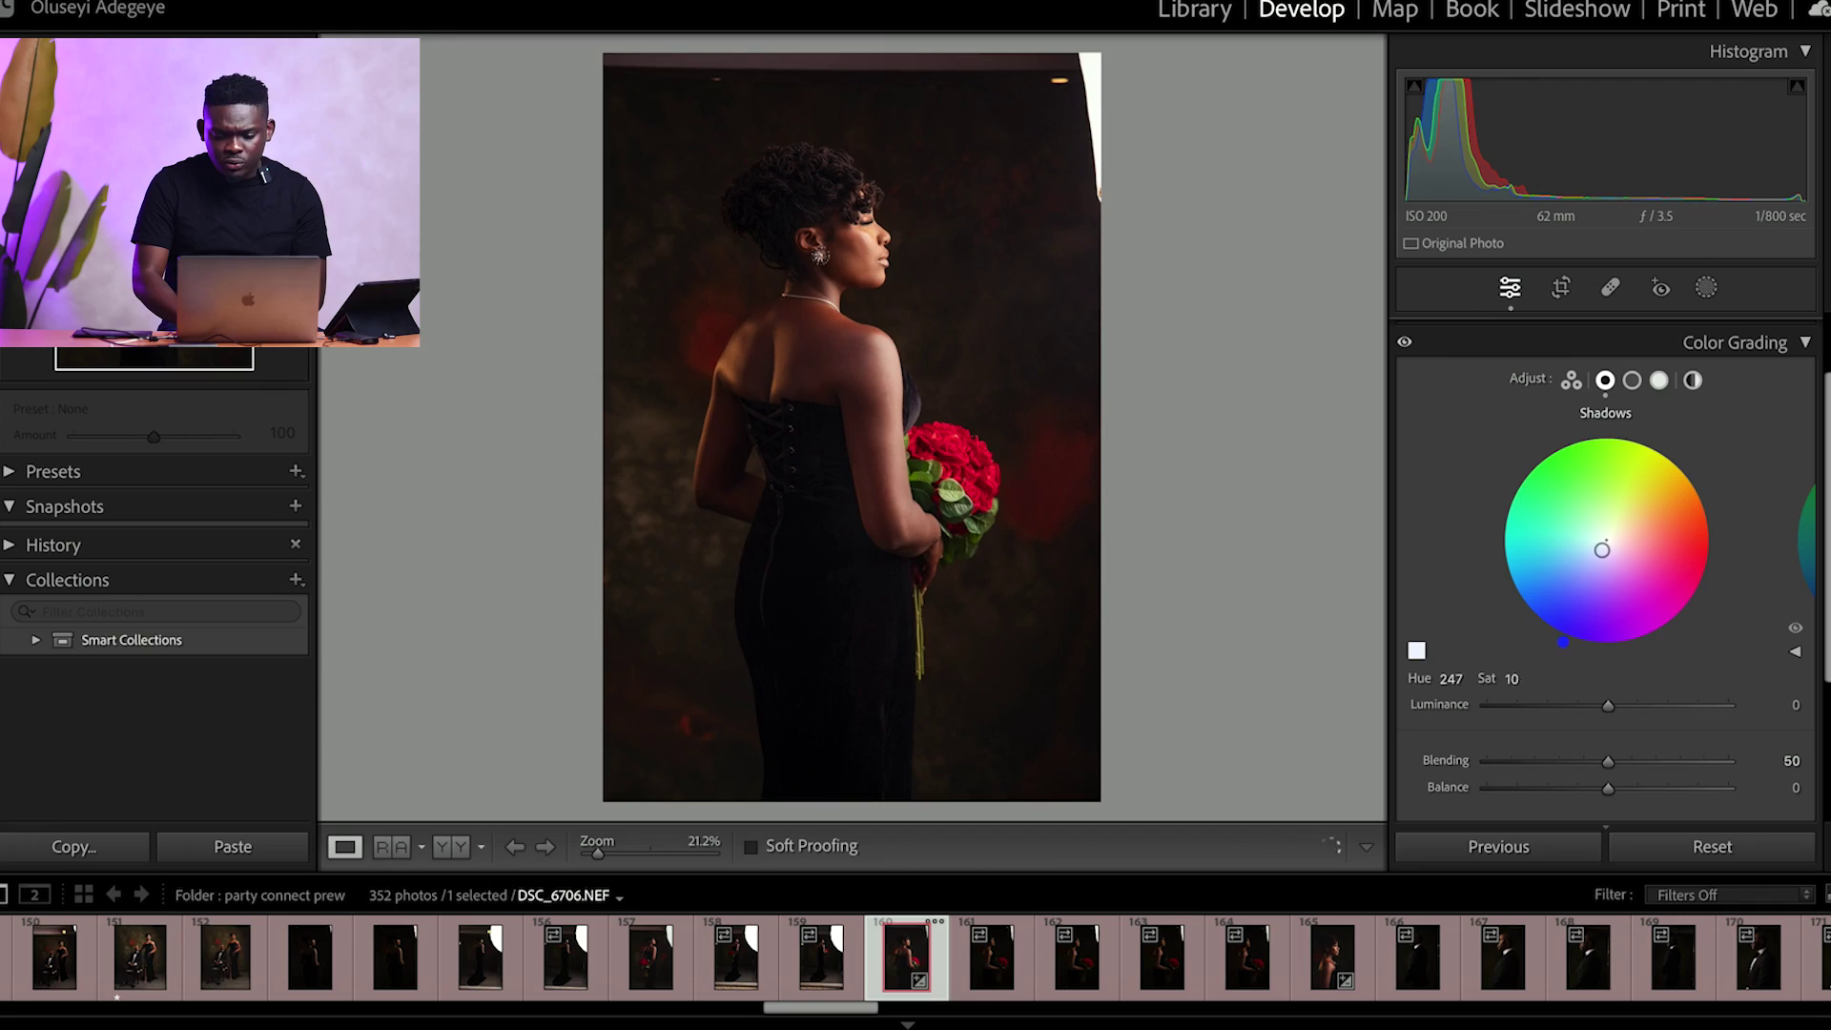
pyautogui.moveTo(1600, 550); pyautogui.dragTo(1591, 573)
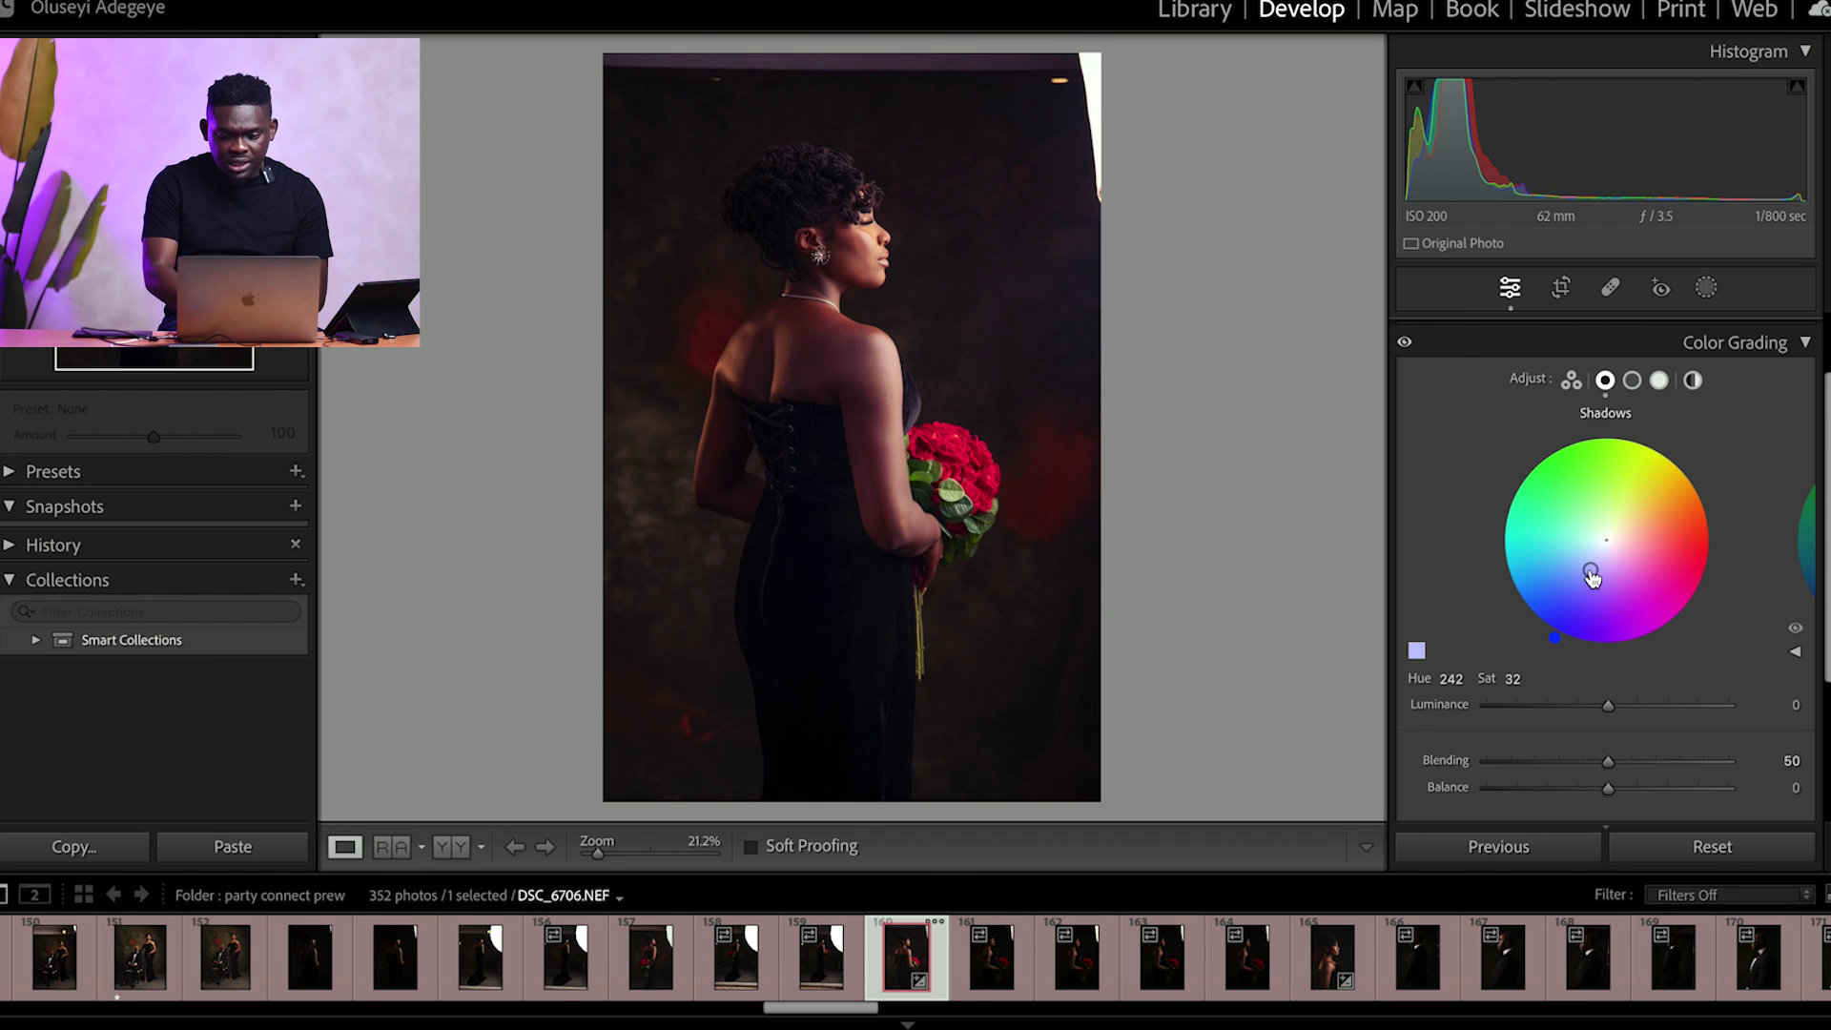
pyautogui.press('y')
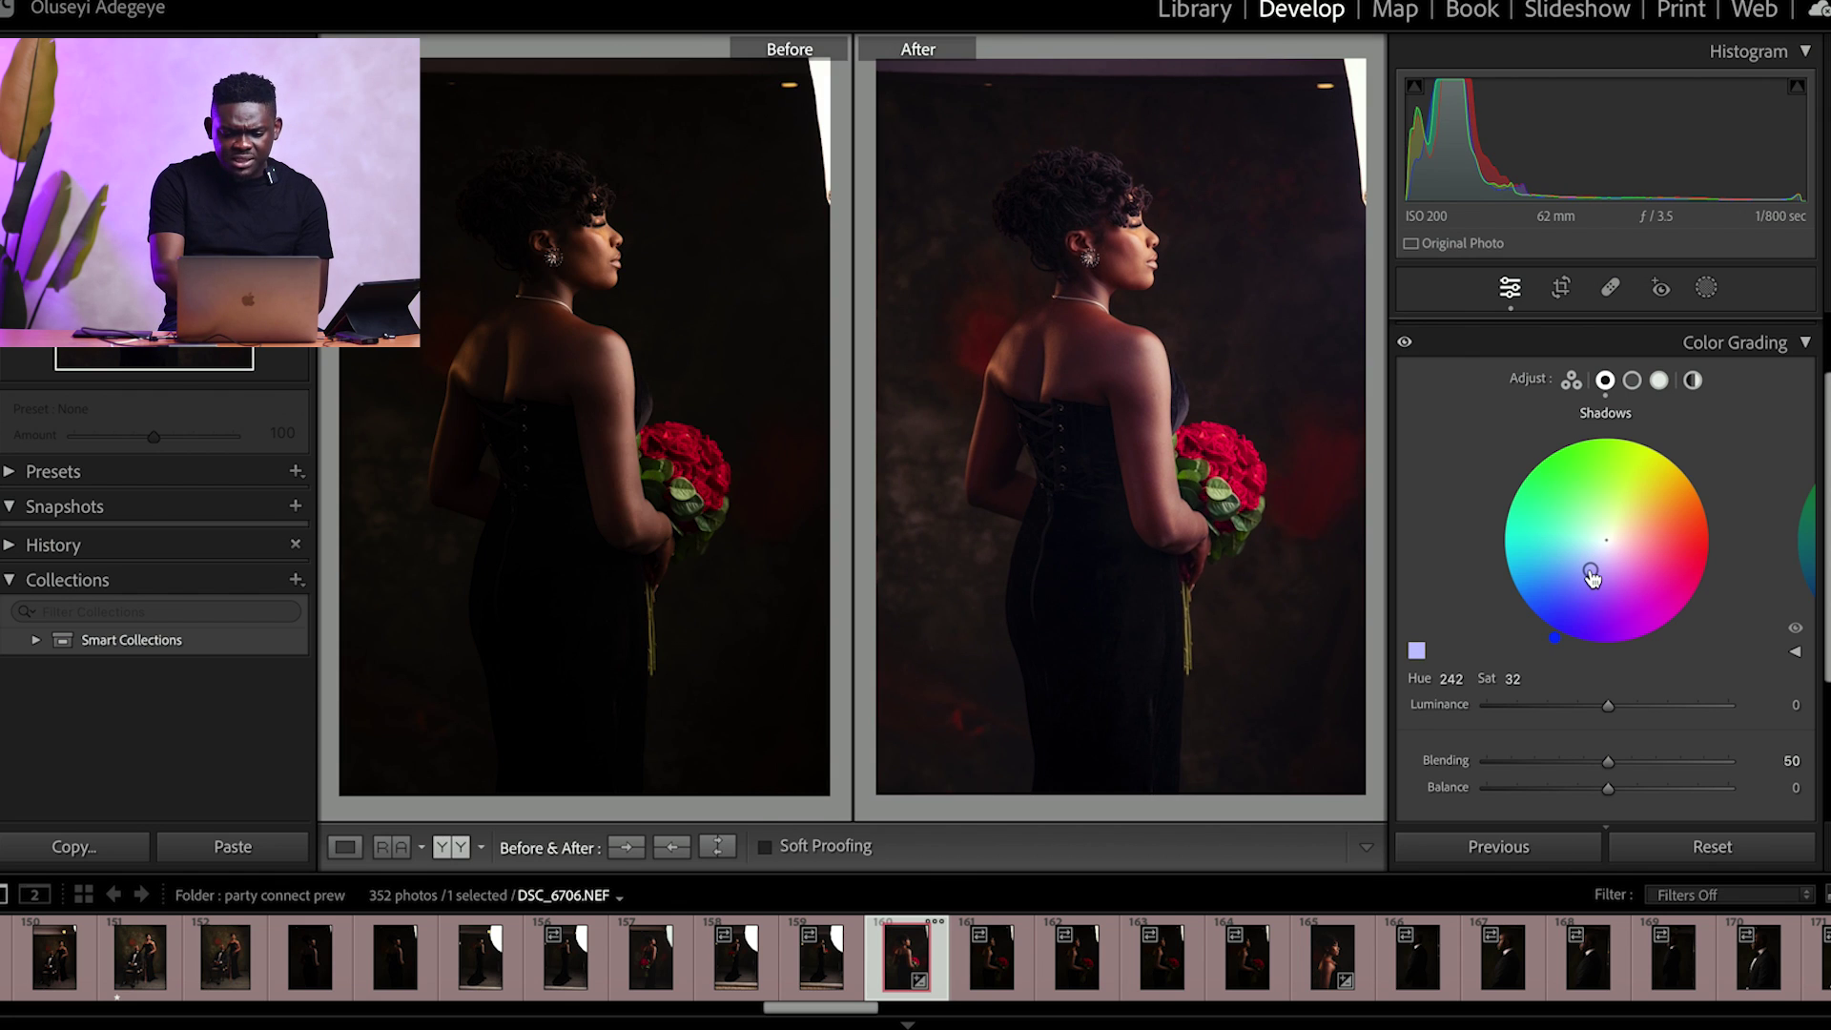
pyautogui.press('y')
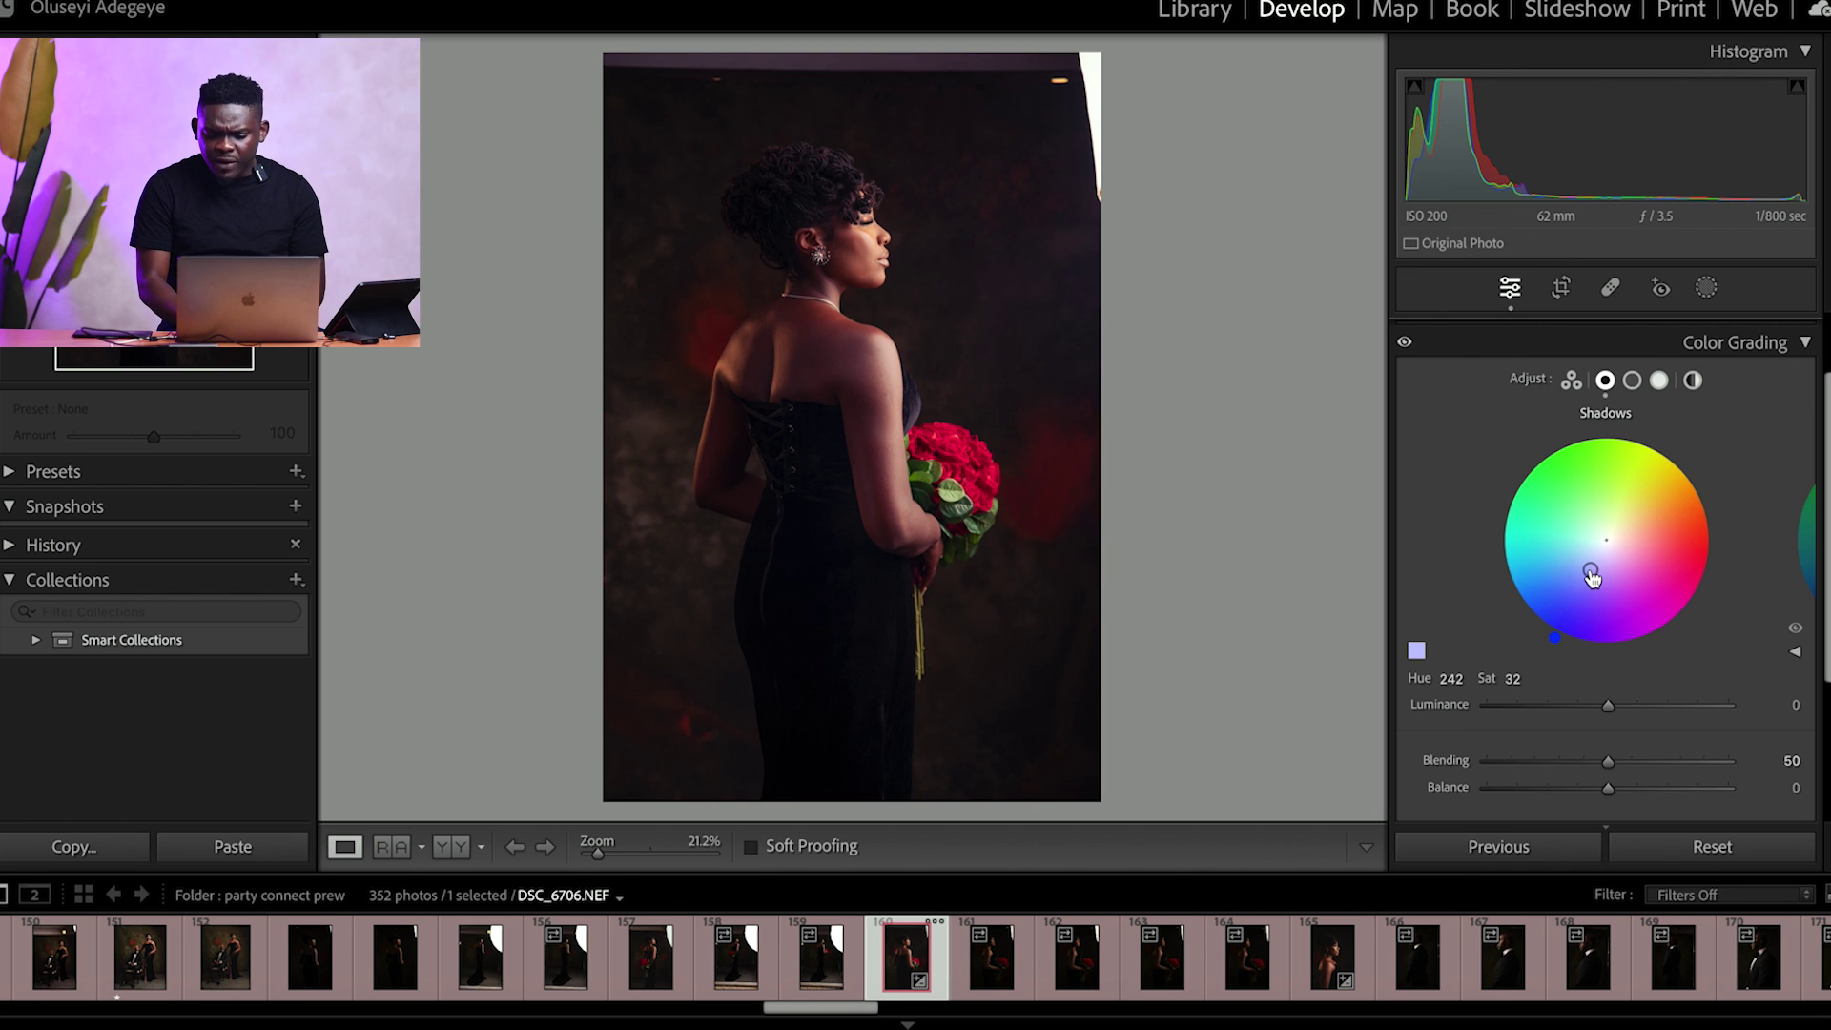
# Step: Raise the blue shadow tint's saturation to 36, and try a shadow luminance of -22 before resetting it
pyautogui.click(1590, 572)
pyautogui.moveTo(1590, 572)
pyautogui.mouseDown()
pyautogui.moveTo(1573, 604)
pyautogui.moveTo(1588, 575)
pyautogui.mouseUp()
pyautogui.moveTo(1610, 711)
pyautogui.mouseDown()
pyautogui.moveTo(1708, 710)
pyautogui.moveTo(1500, 708)
pyautogui.moveTo(1581, 713)
pyautogui.mouseUp()
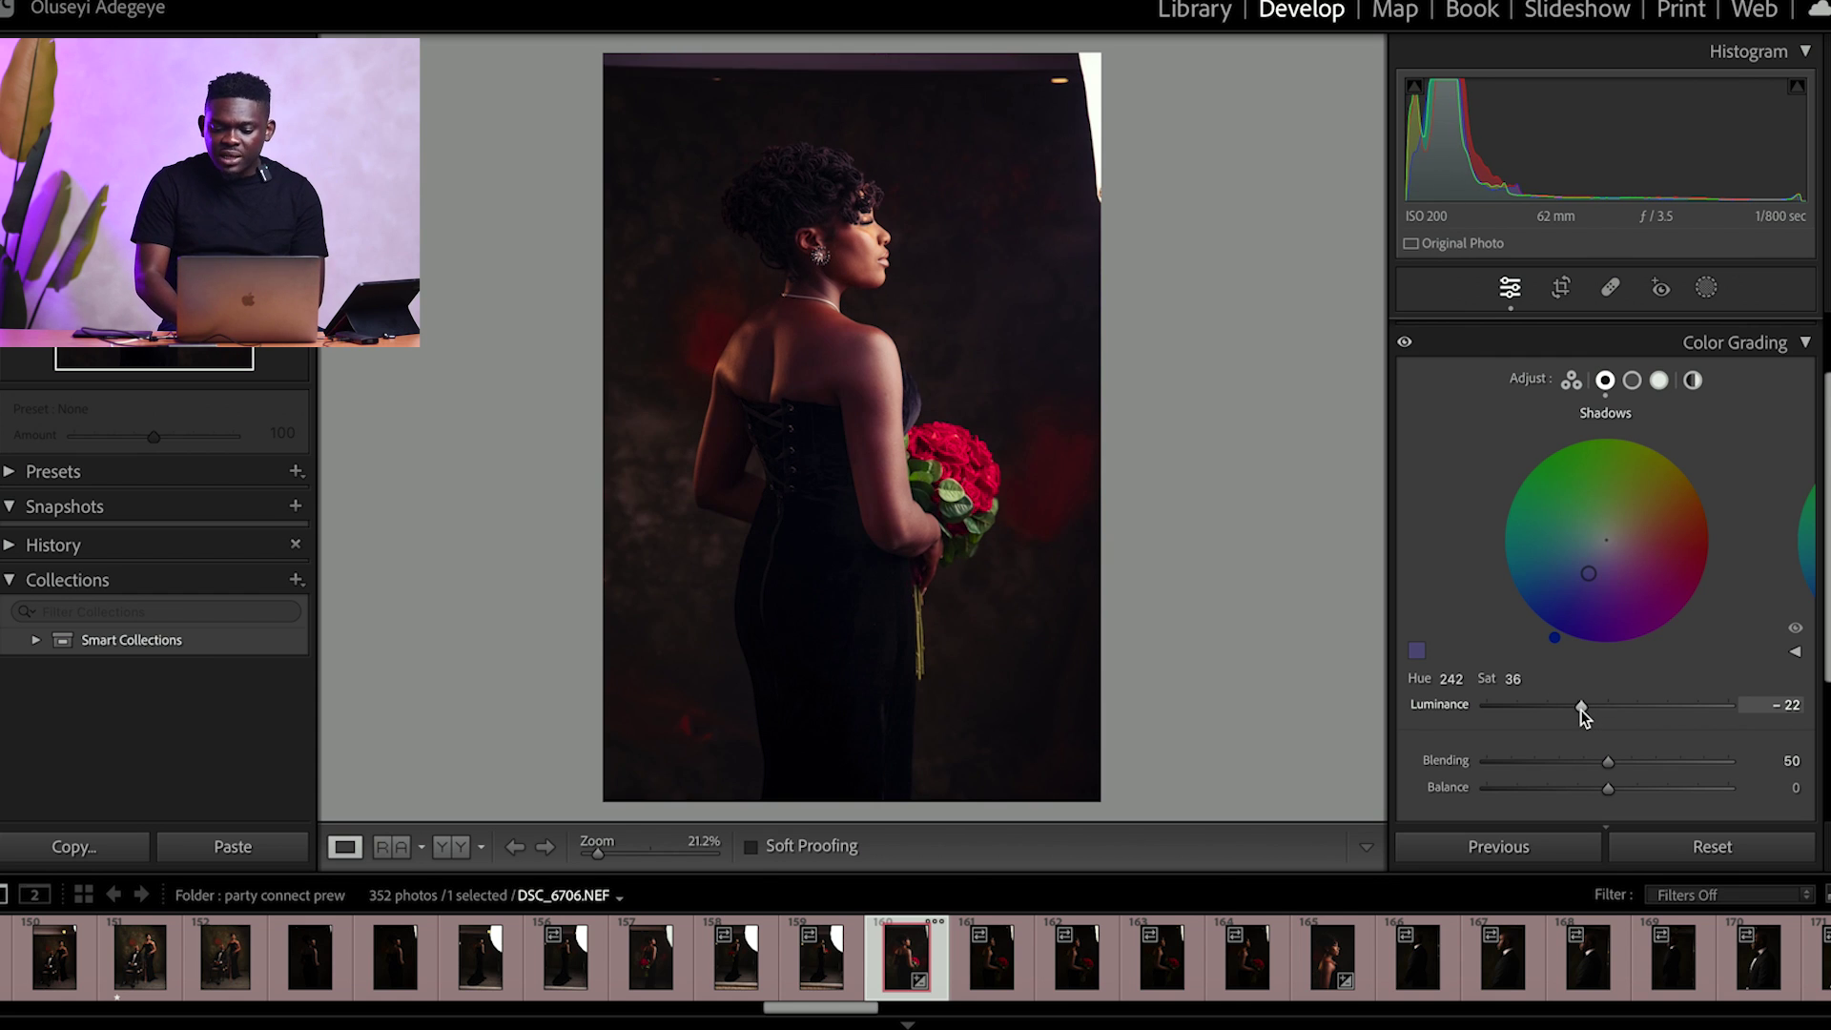
pyautogui.doubleClick(1581, 710)
# Step: Tint the portrait's midtones orange with hue 31 and saturation 32, and compare the photo with color grading off and on
pyautogui.click(1633, 380)
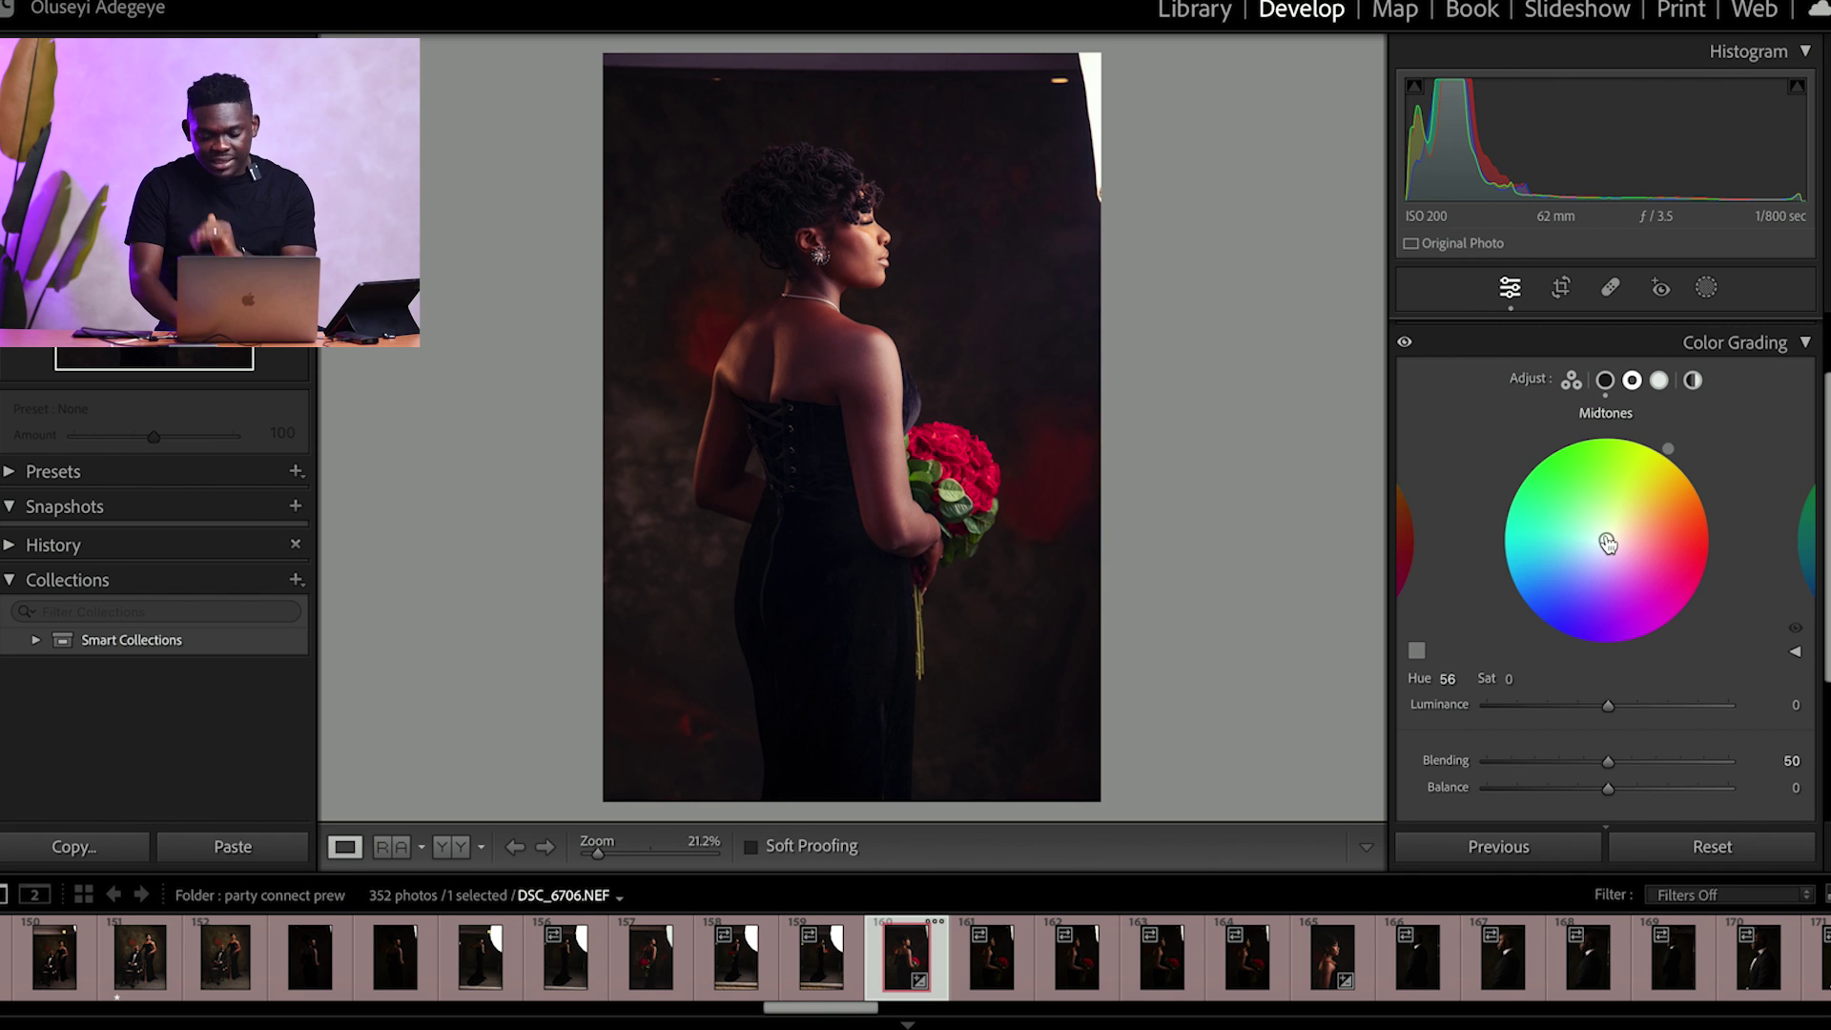
pyautogui.moveTo(1608, 542); pyautogui.dragTo(1636, 524)
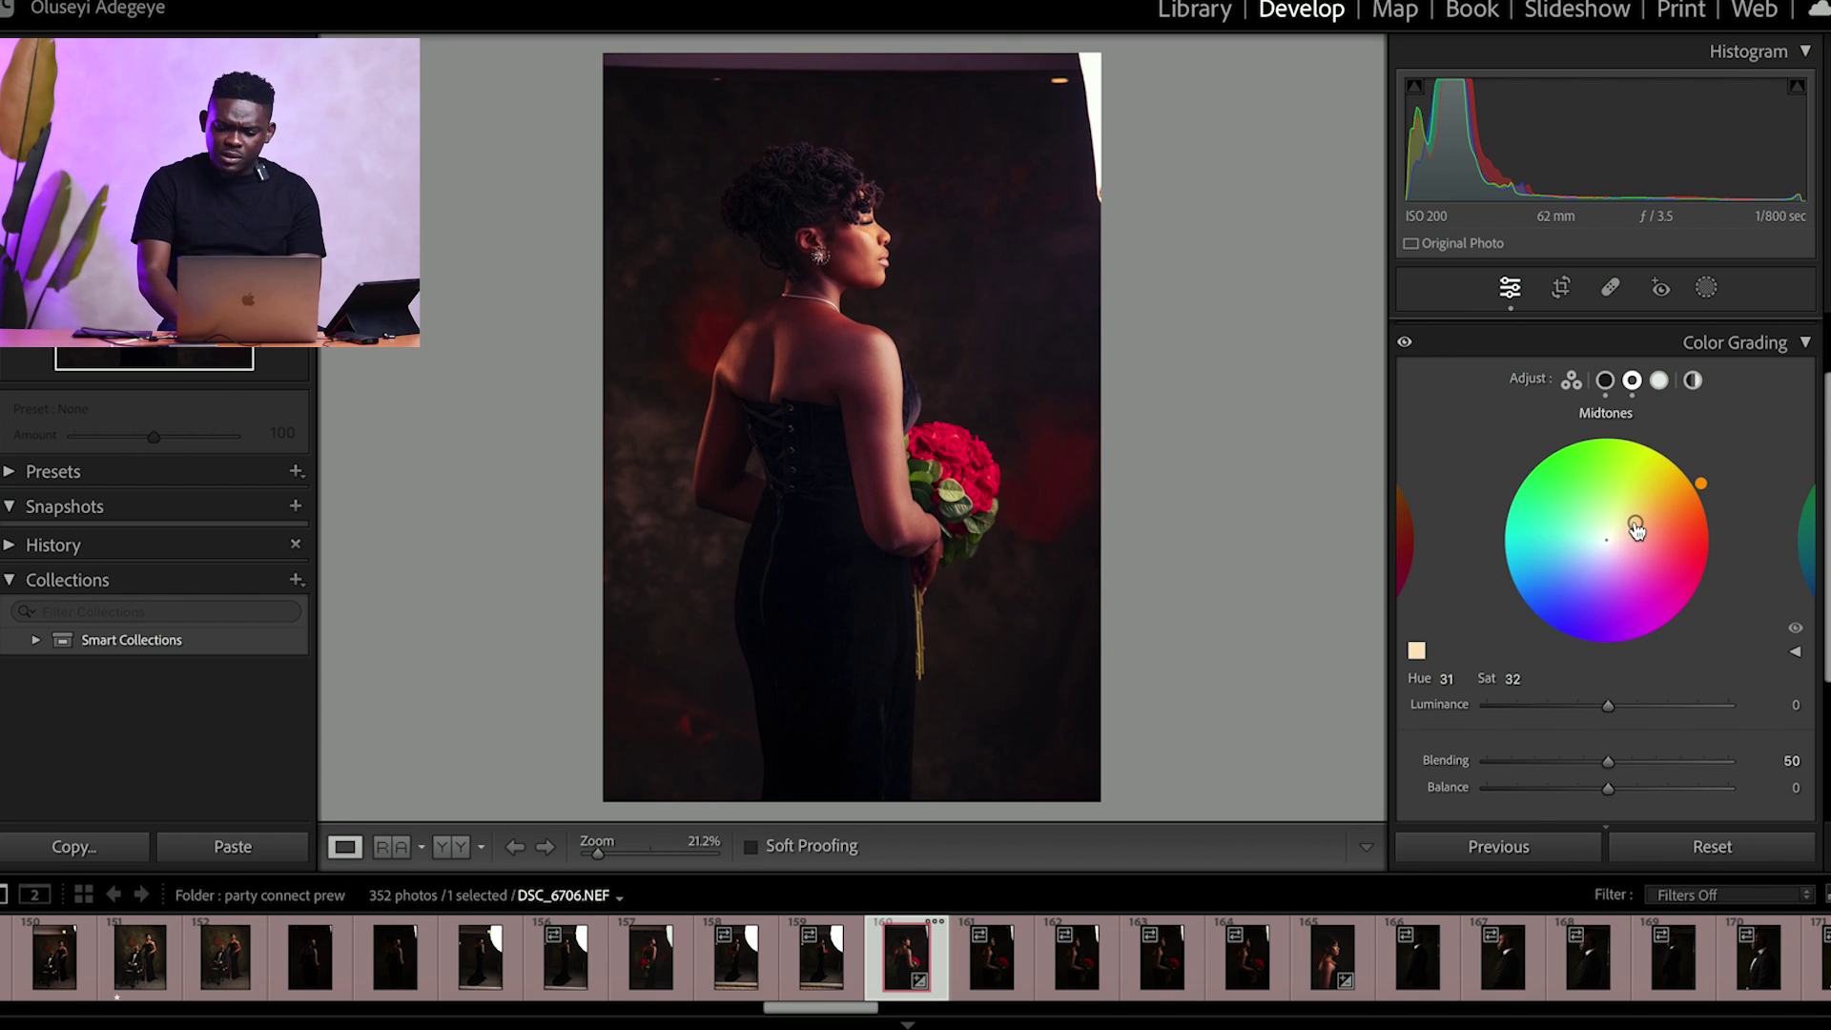
pyautogui.click(1406, 345)
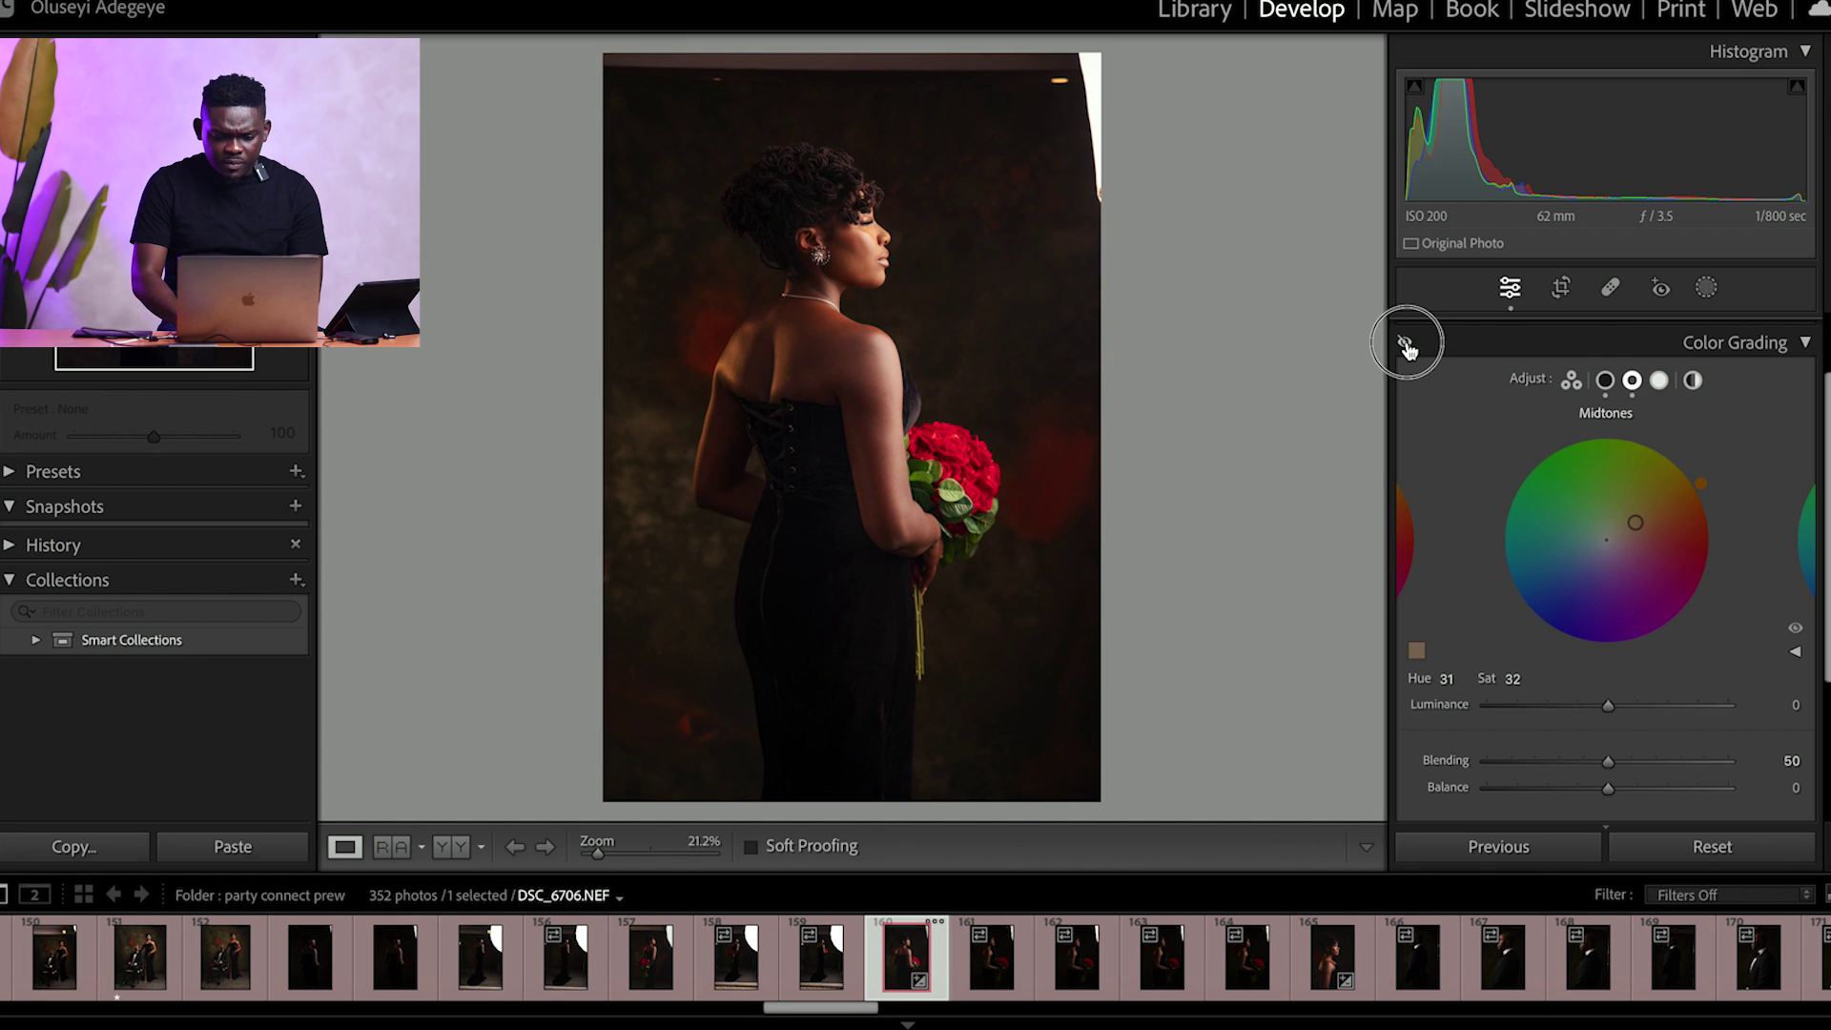
pyautogui.click(1407, 346)
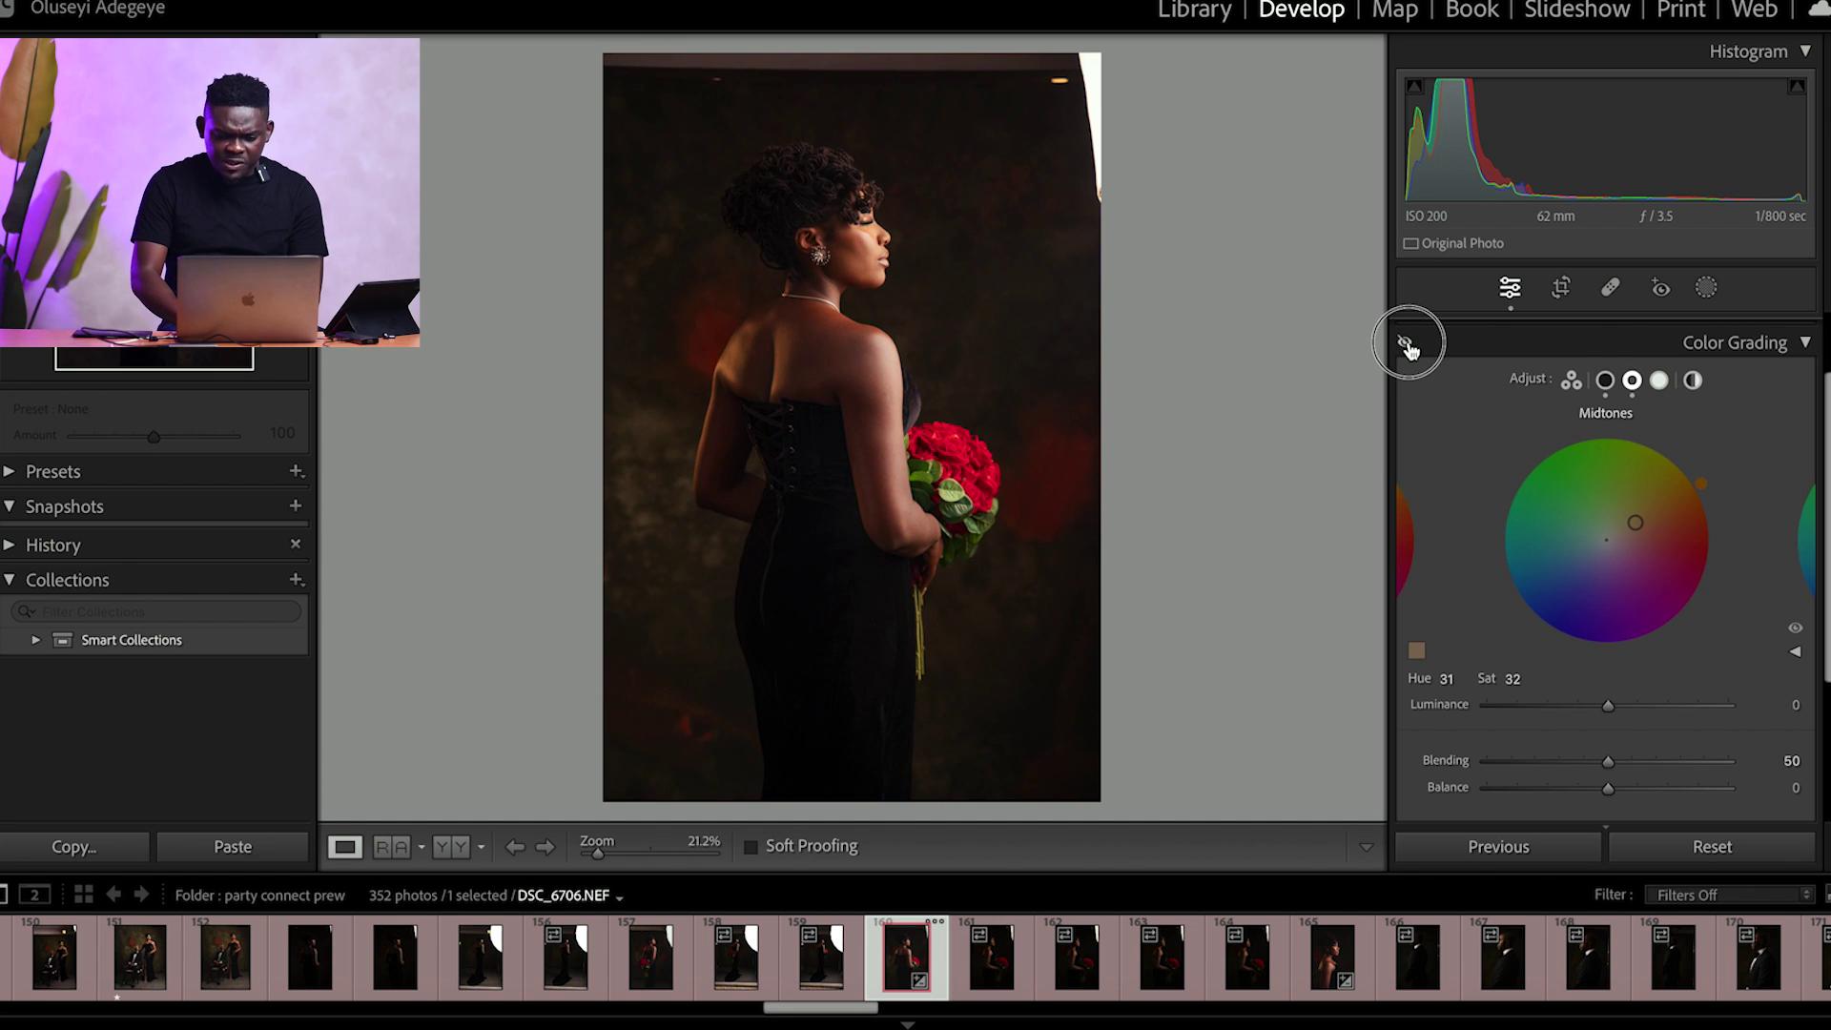
pyautogui.click(1407, 346)
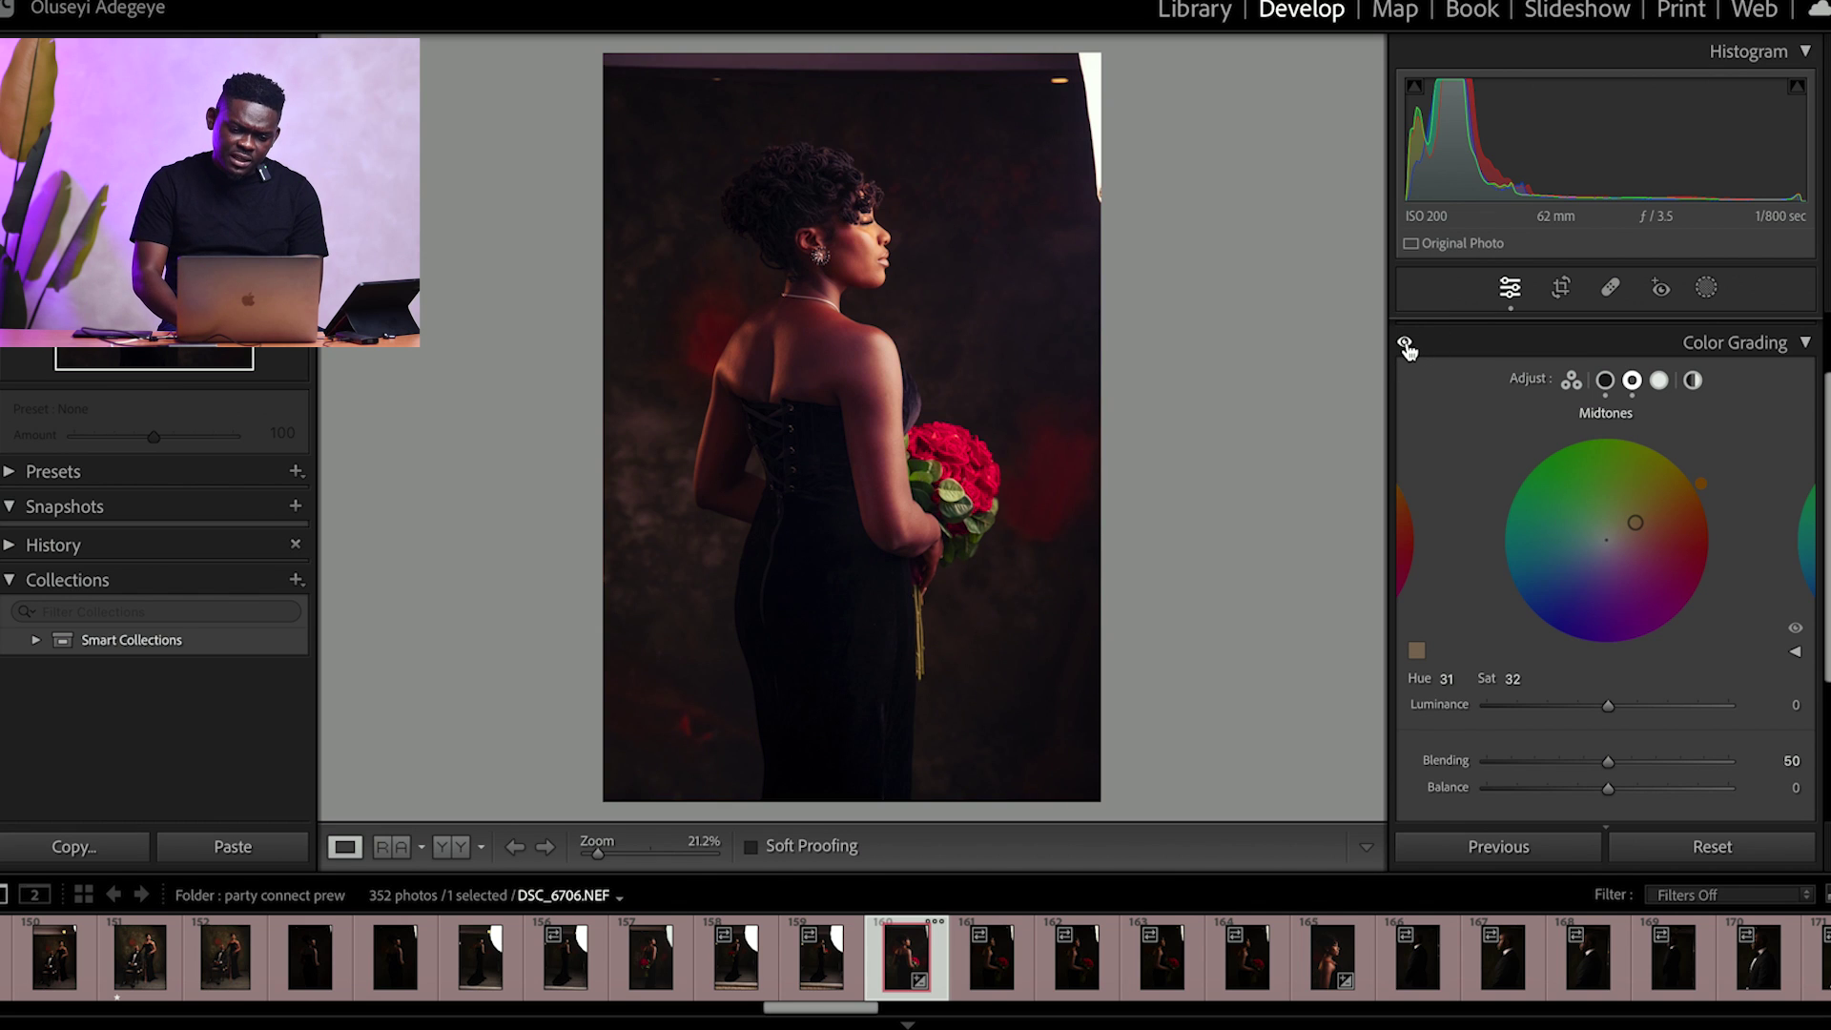
pyautogui.click(1406, 345)
pyautogui.click(1406, 345)
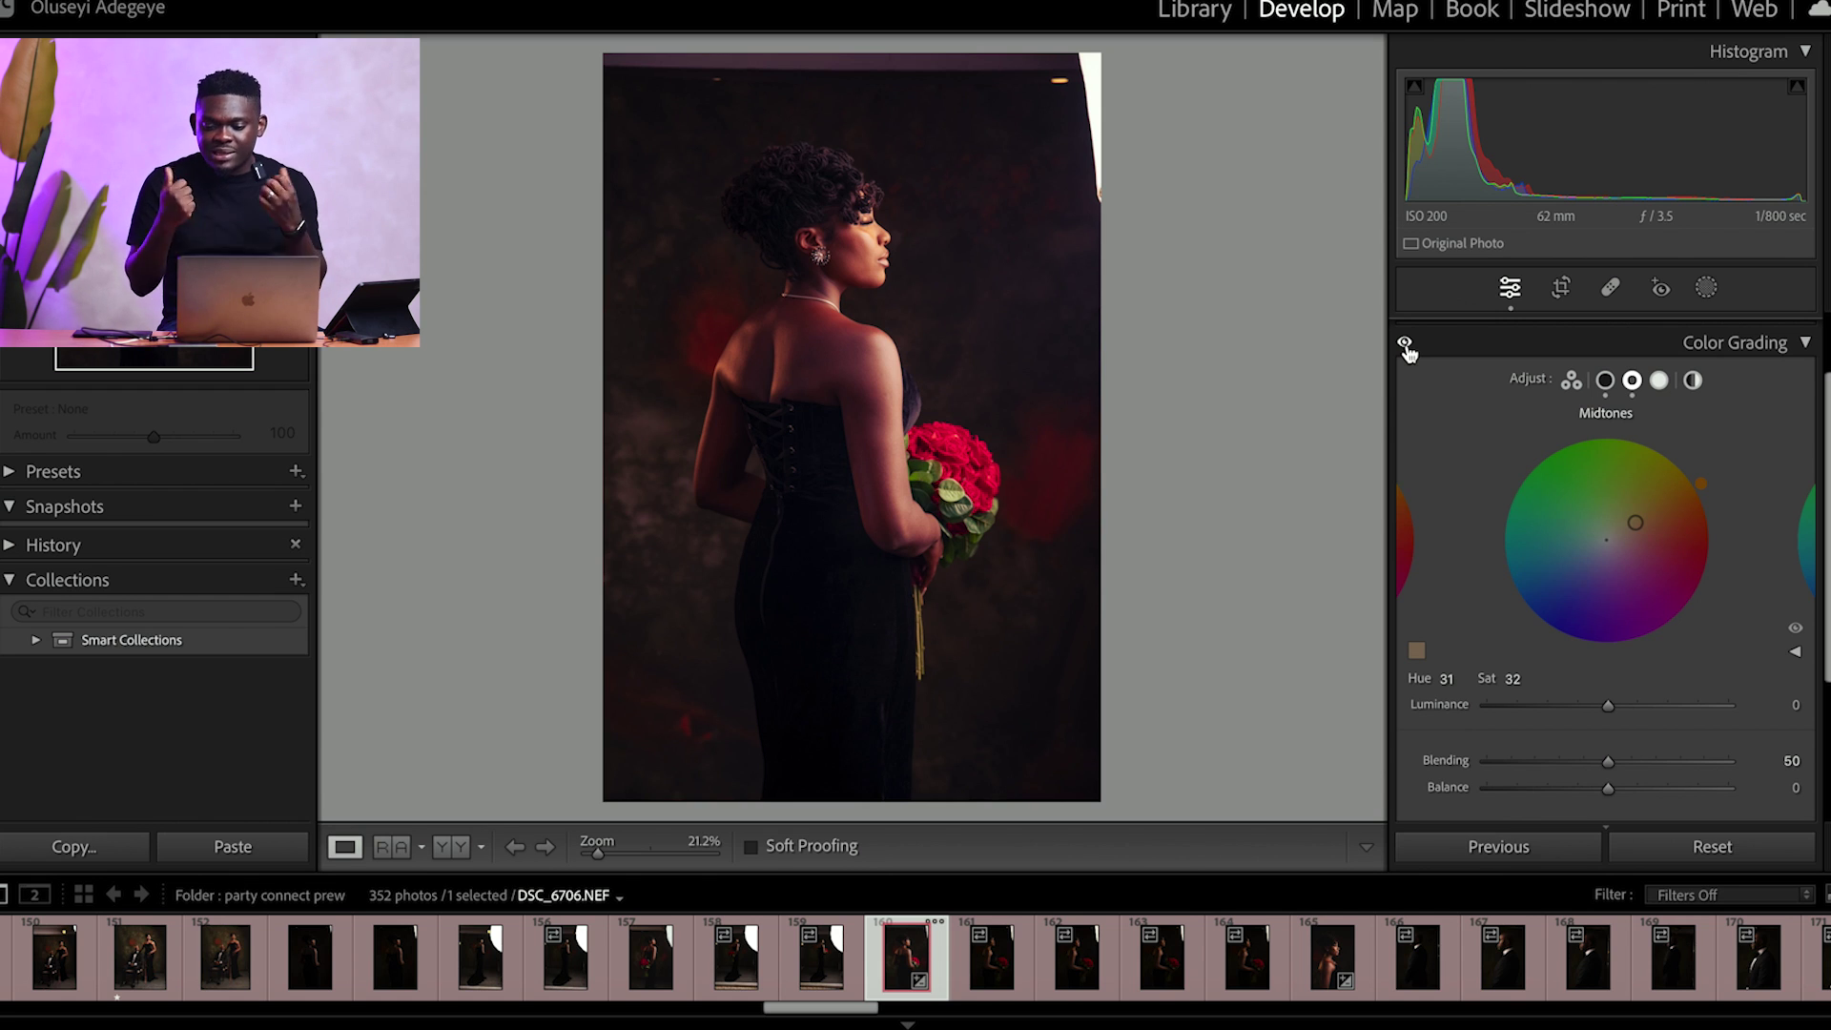
# Step: Tint the portrait's highlights green with hue 109 and saturation 24, and compare the photo with color grading off and on
pyautogui.click(1660, 381)
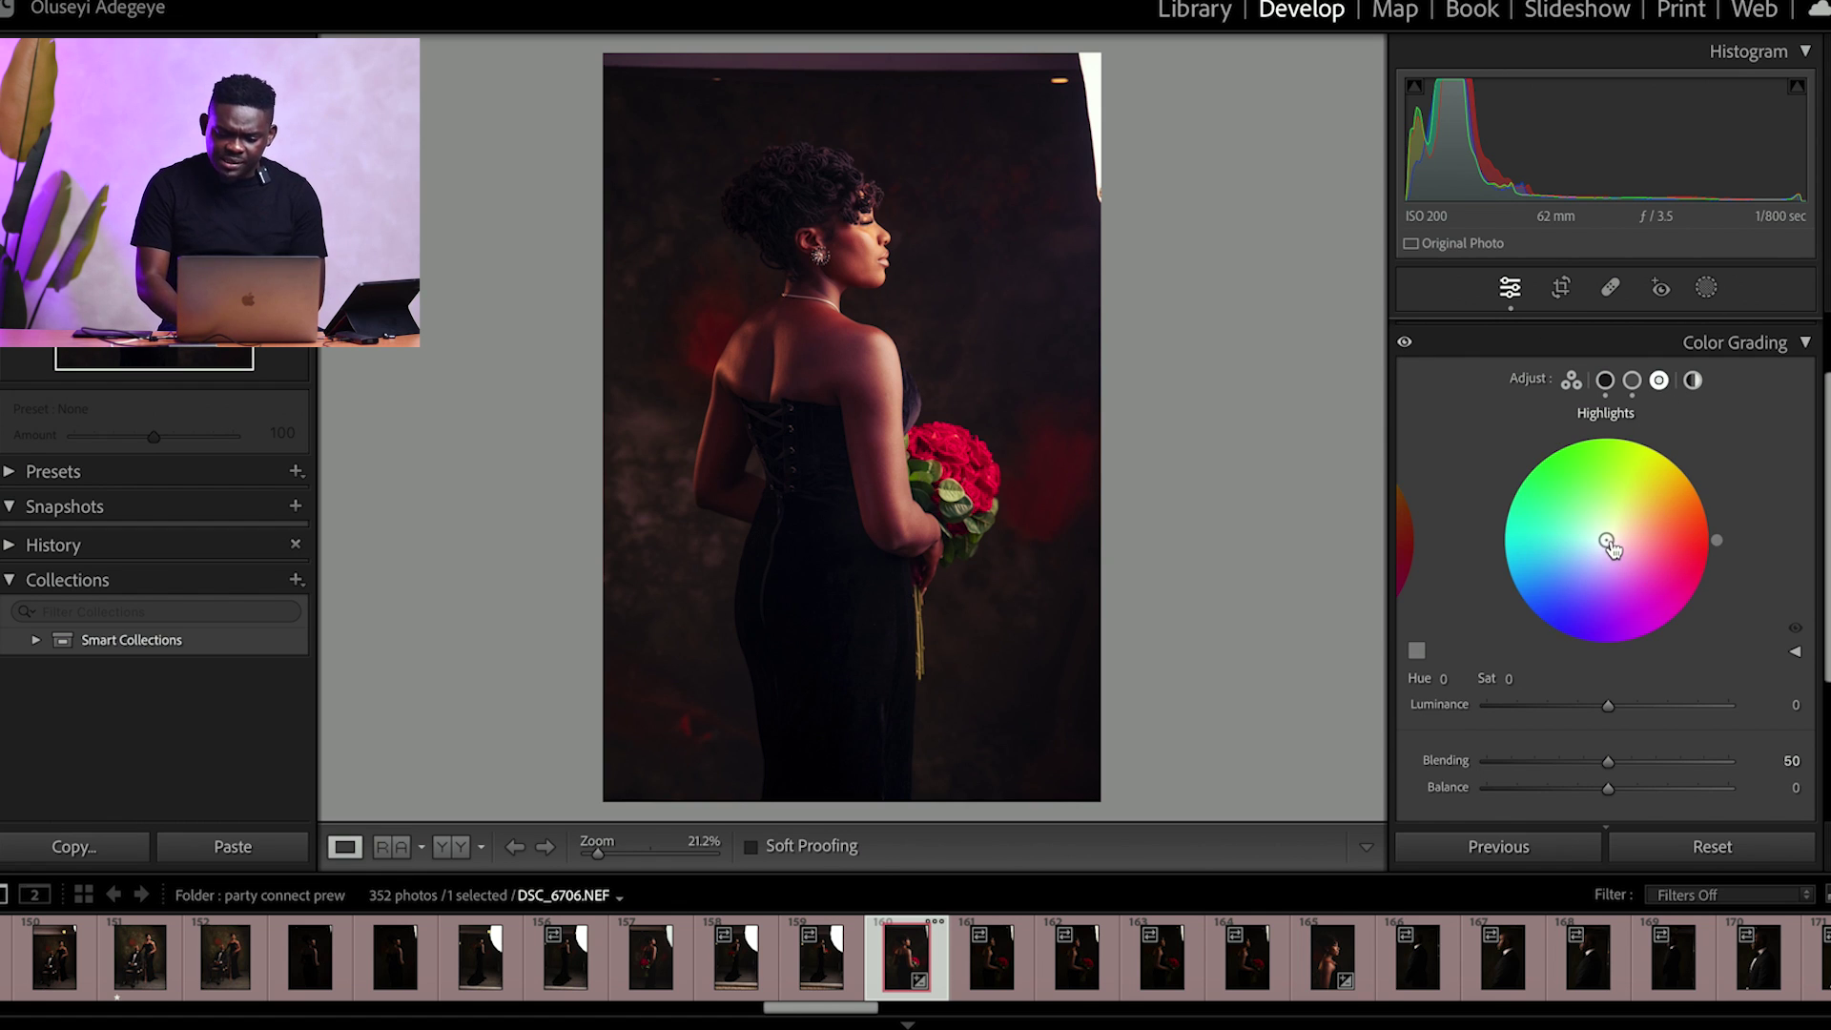
pyautogui.moveTo(1612, 551); pyautogui.dragTo(1598, 515)
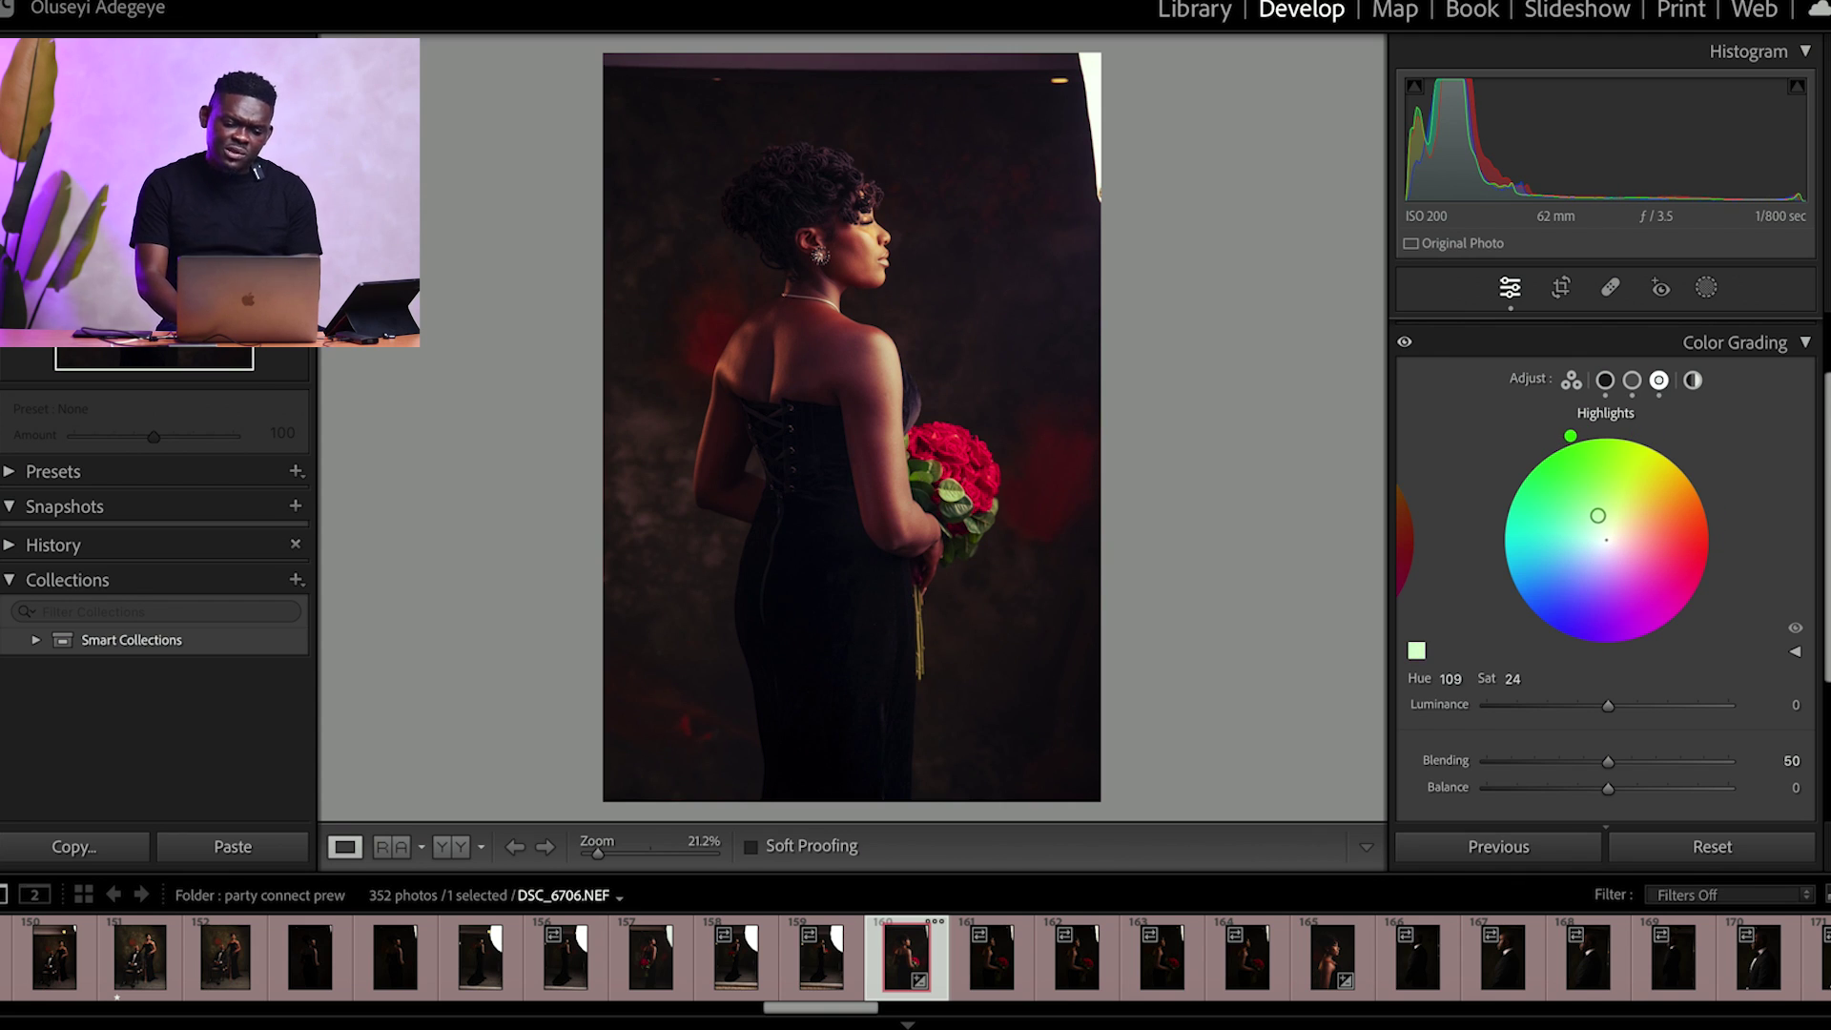
pyautogui.click(1404, 341)
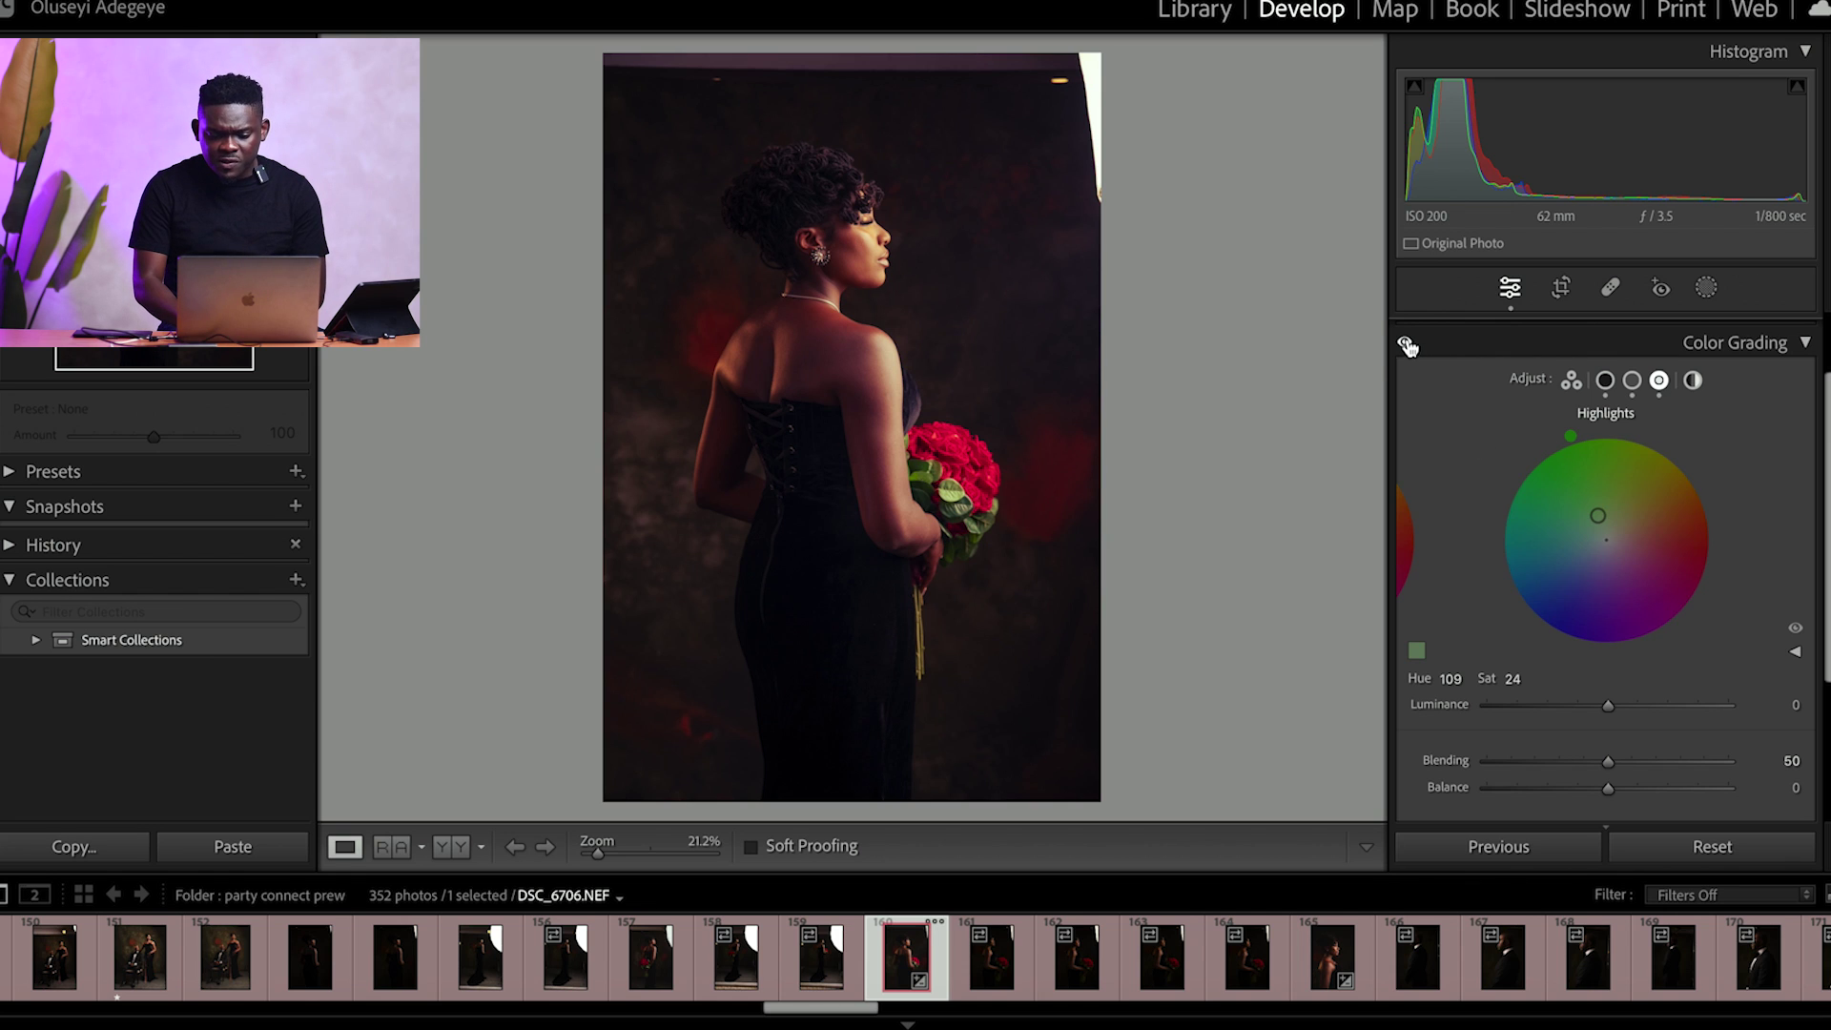
pyautogui.click(1406, 344)
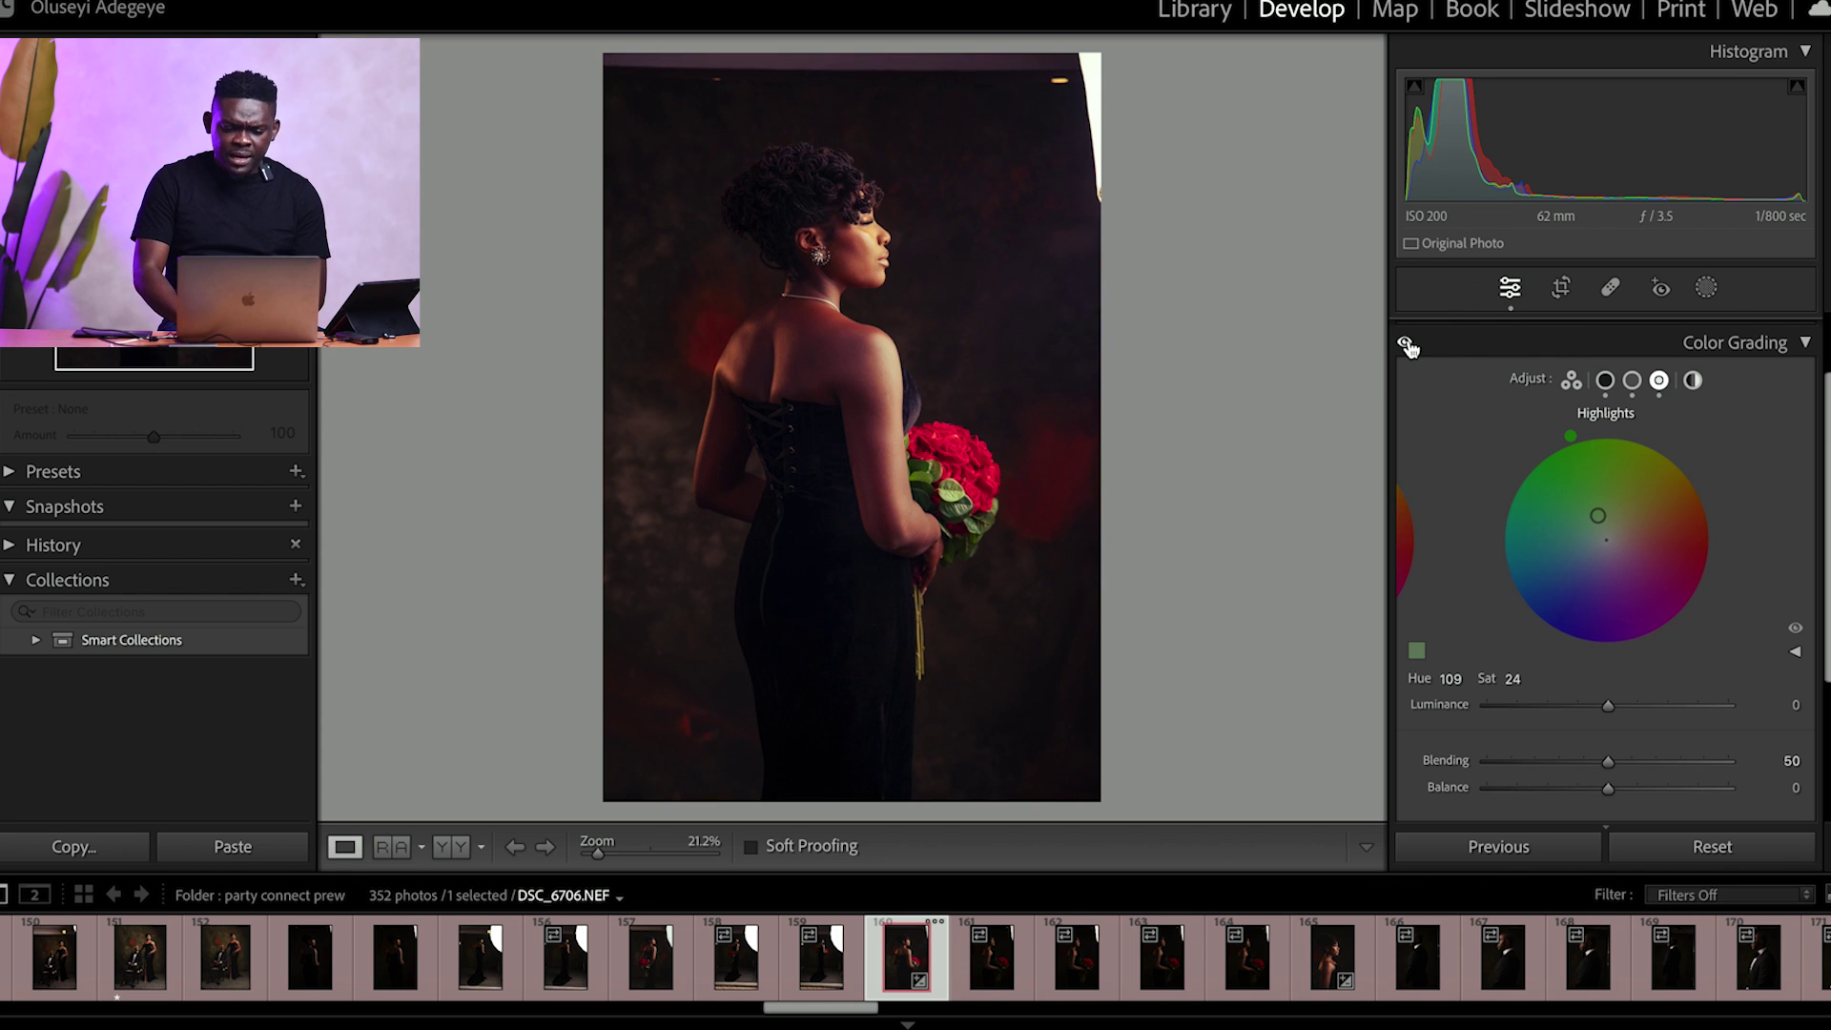
pyautogui.click(1406, 343)
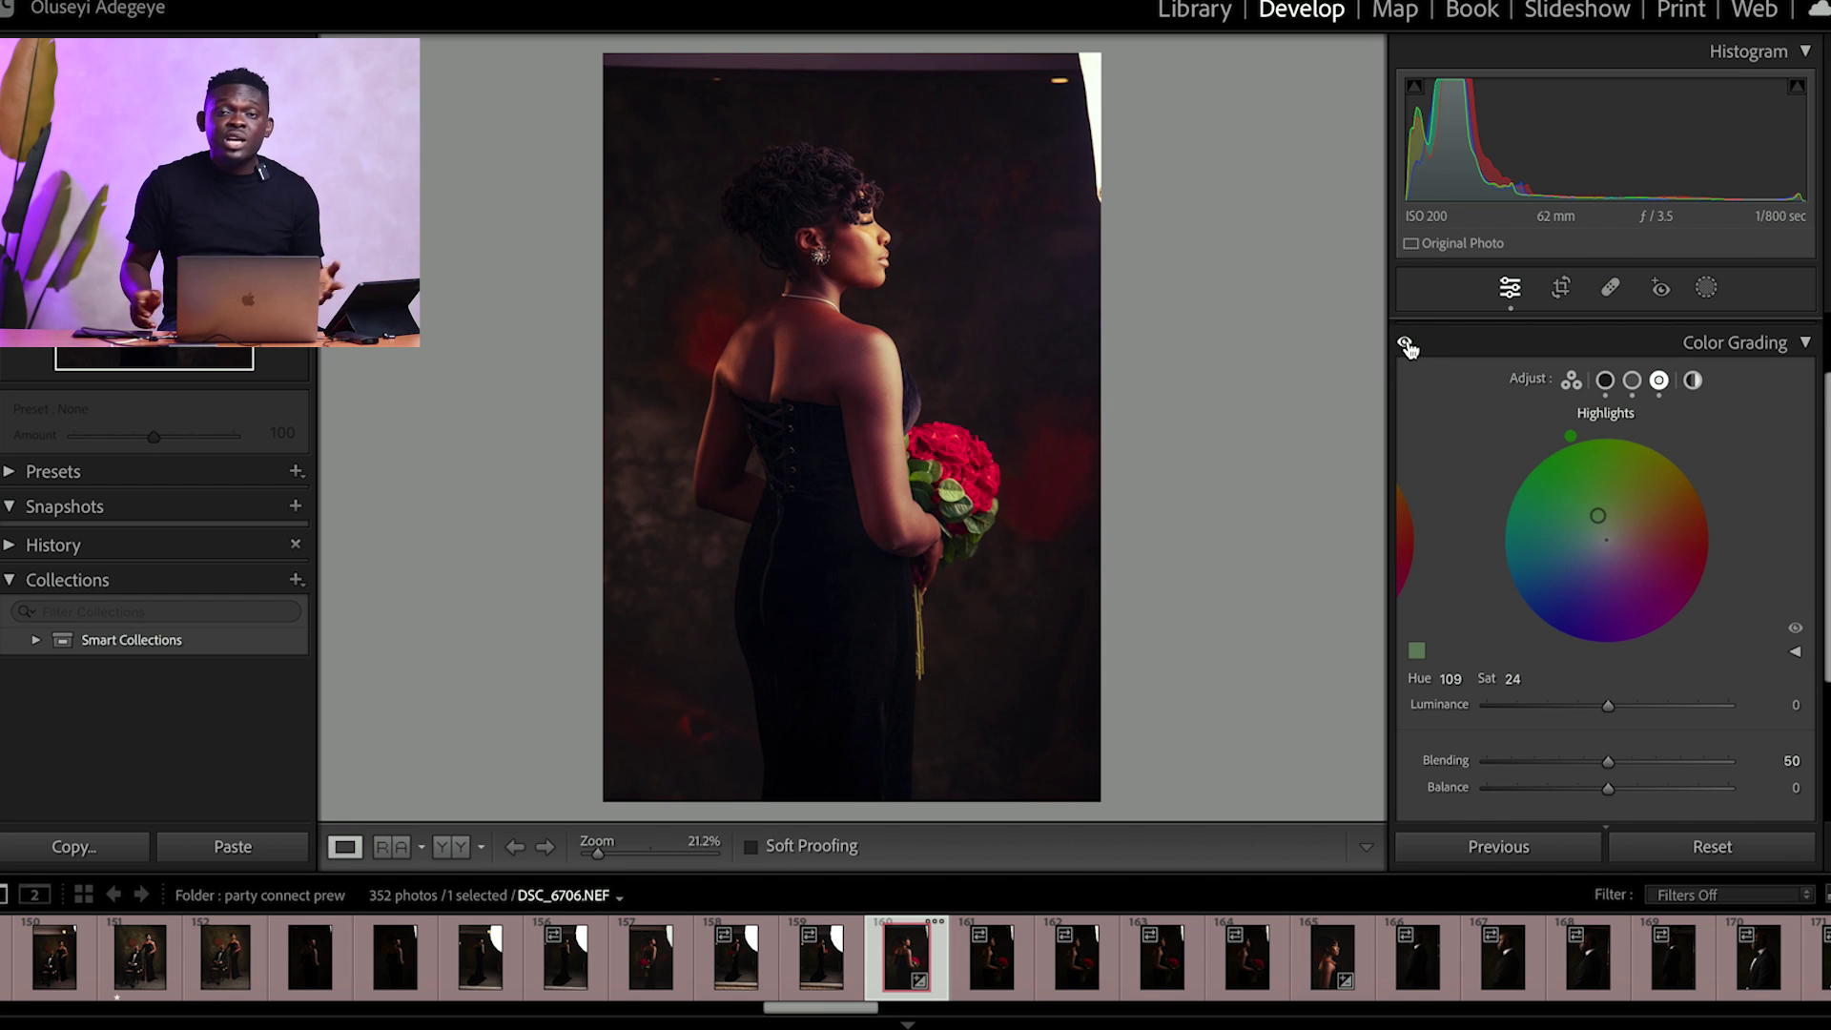
# Step: Apply an orange global tint with hue 28 and saturation 31, and return to the combined three-wheel view
pyautogui.click(1692, 380)
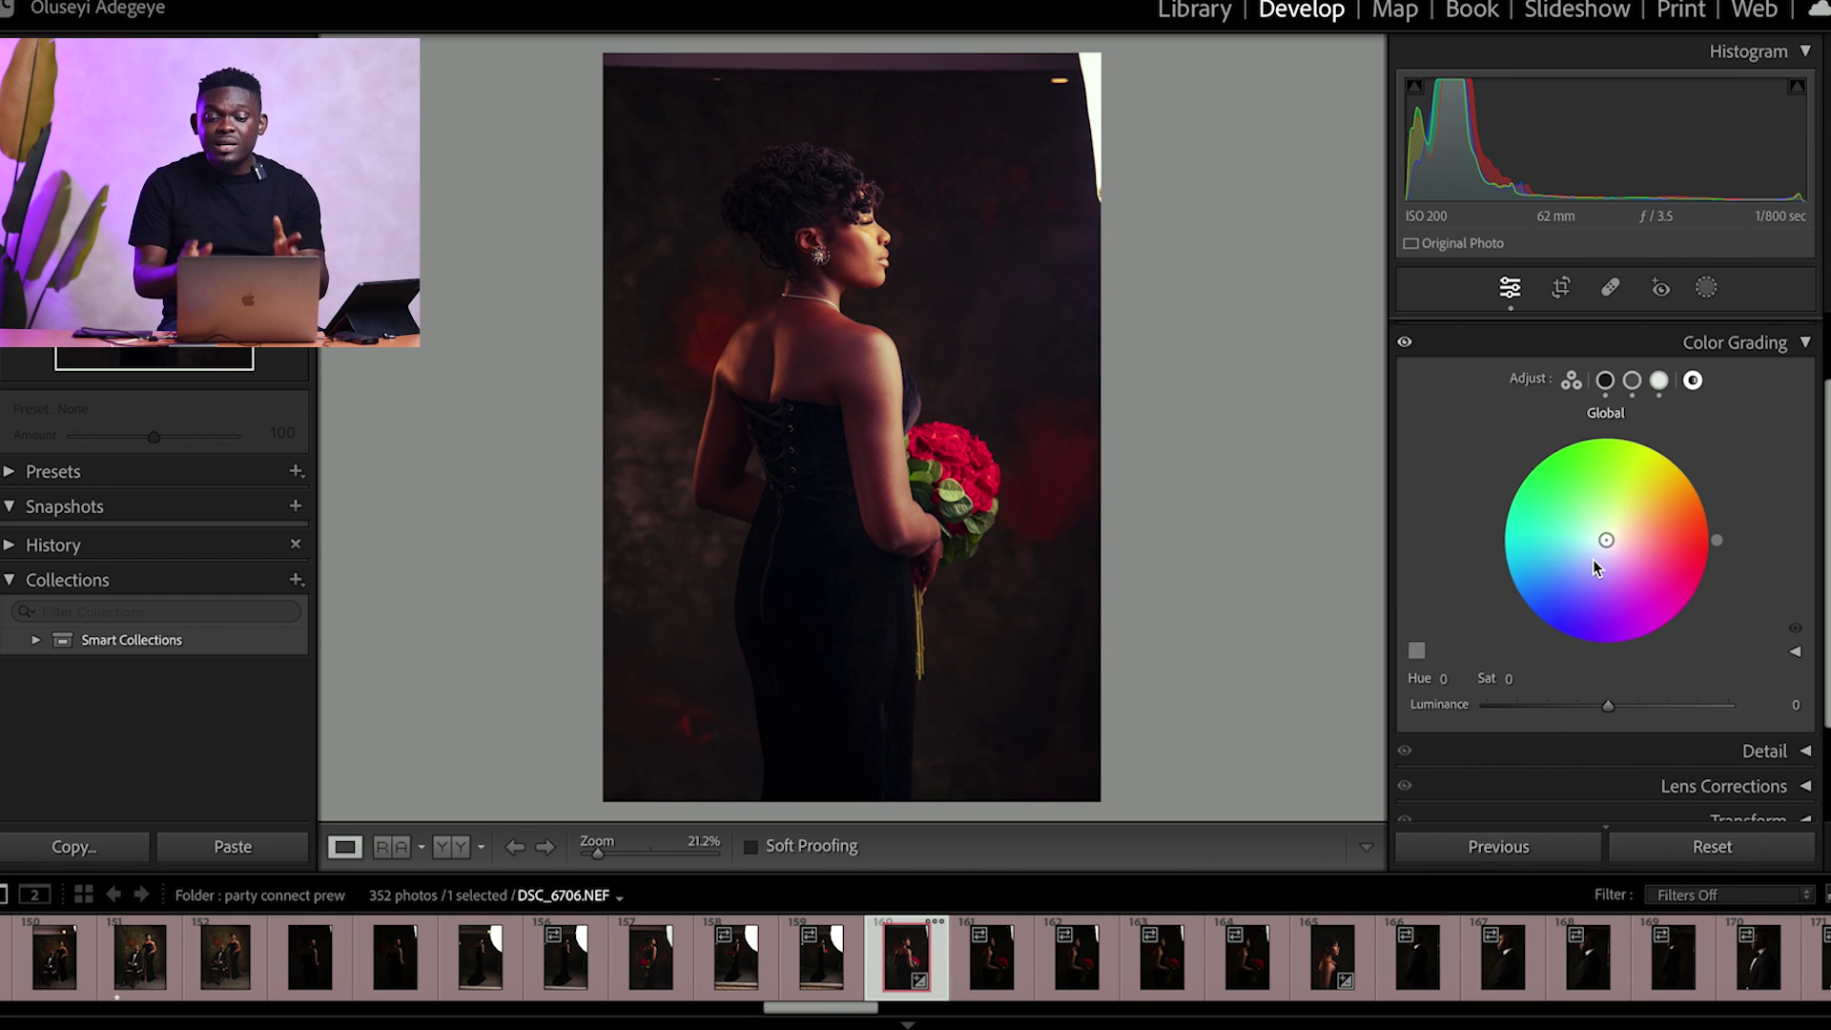
pyautogui.moveTo(1597, 569)
pyautogui.mouseDown()
pyautogui.moveTo(1601, 546)
pyautogui.moveTo(1582, 594)
pyautogui.moveTo(1608, 537)
pyautogui.moveTo(1686, 495)
pyautogui.moveTo(1635, 524)
pyautogui.mouseUp()
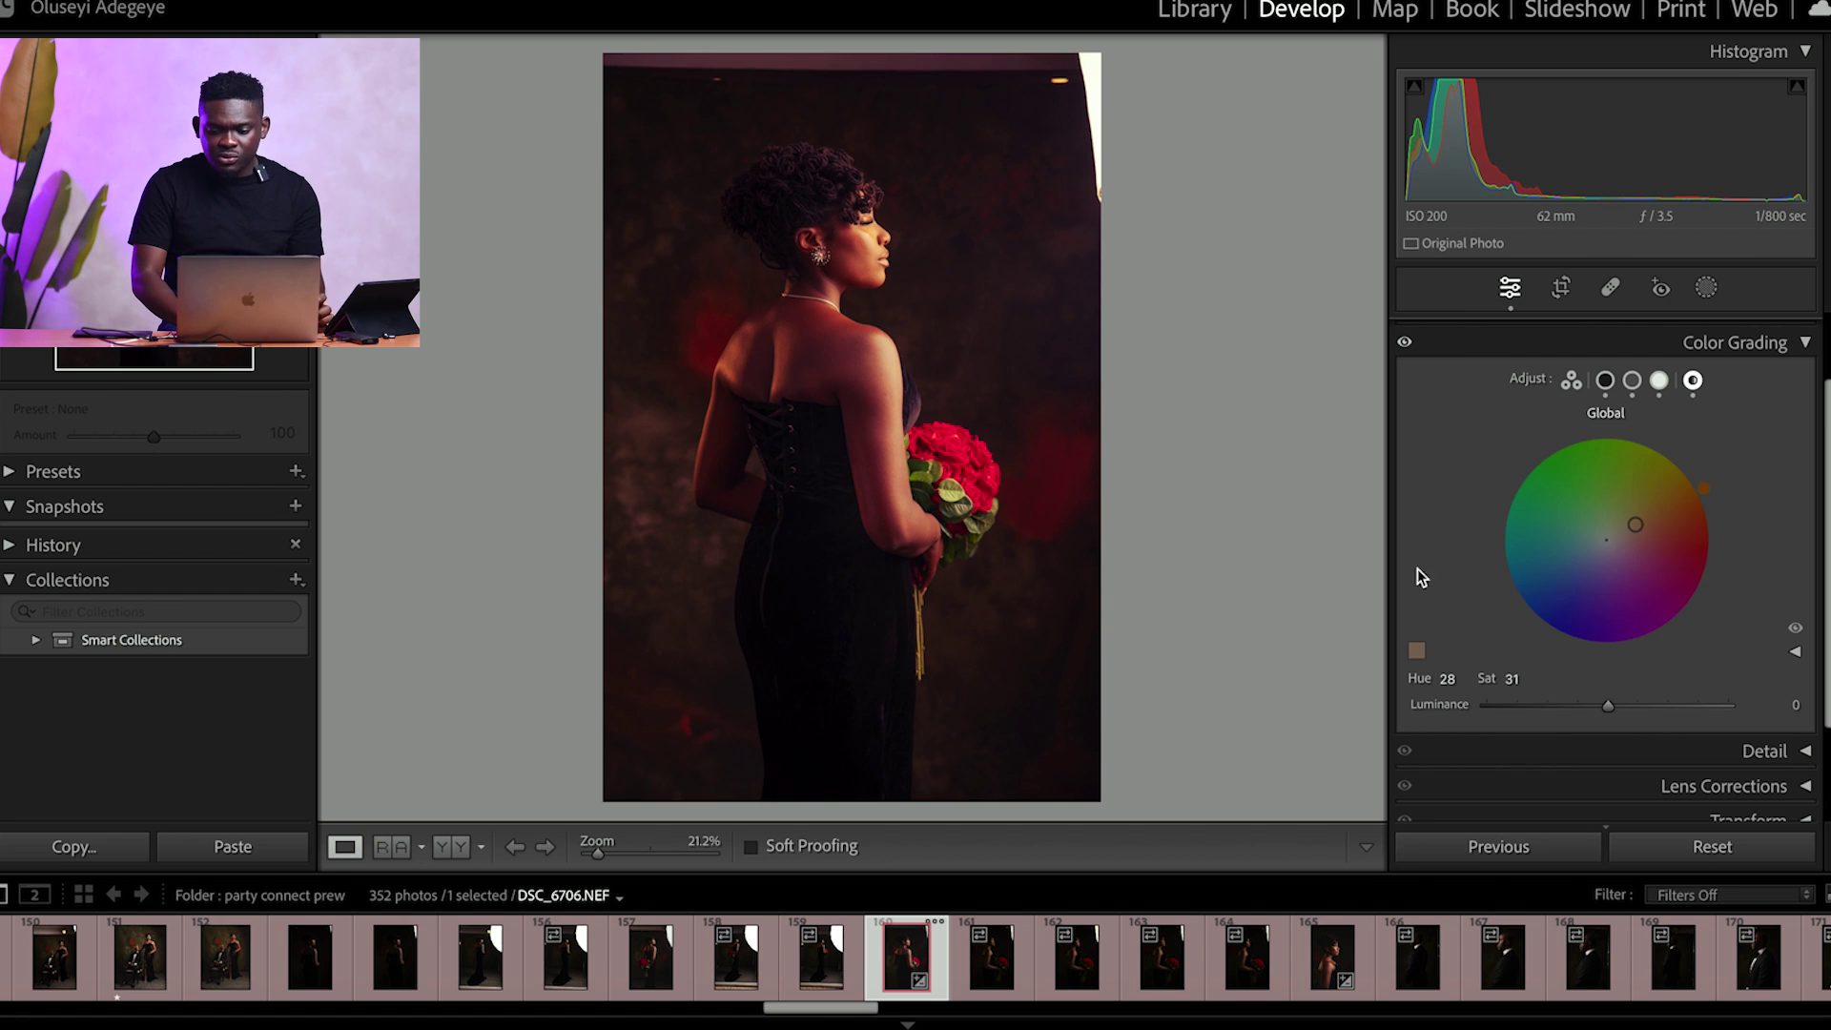
pyautogui.scroll(-3, 1485, 558)
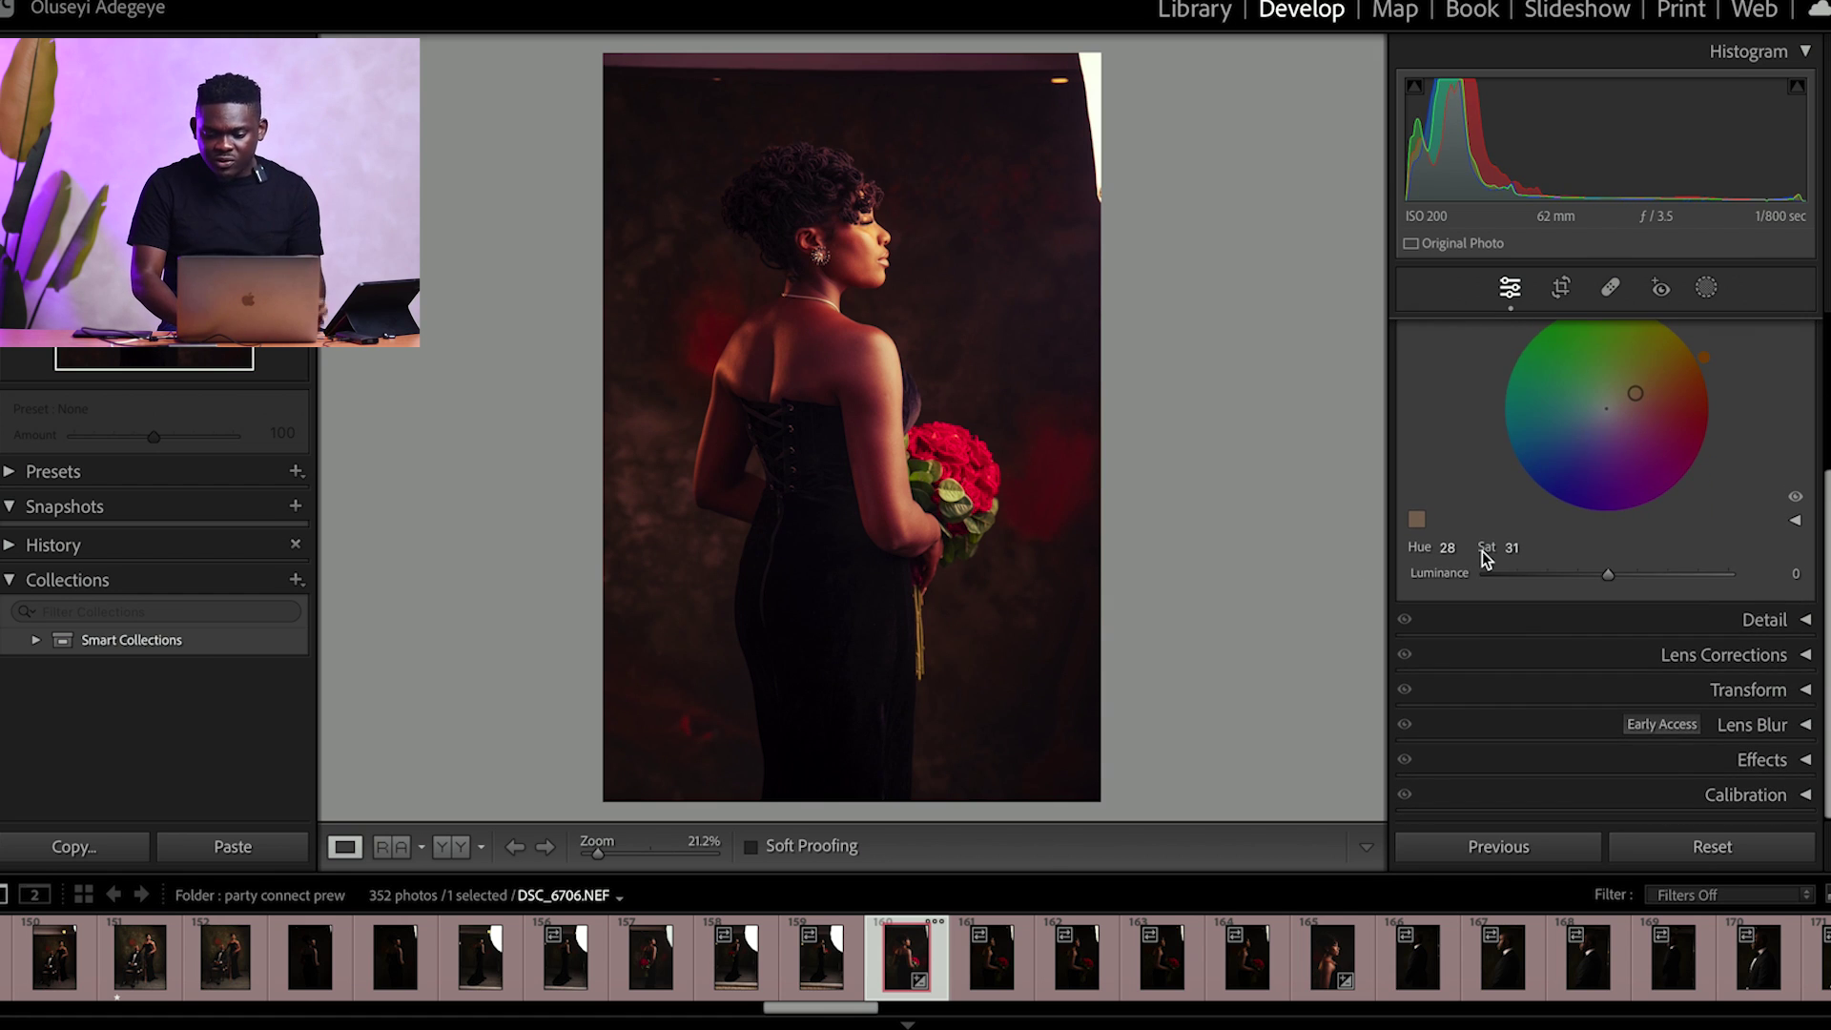
pyautogui.scroll(3, 1481, 559)
pyautogui.click(1571, 434)
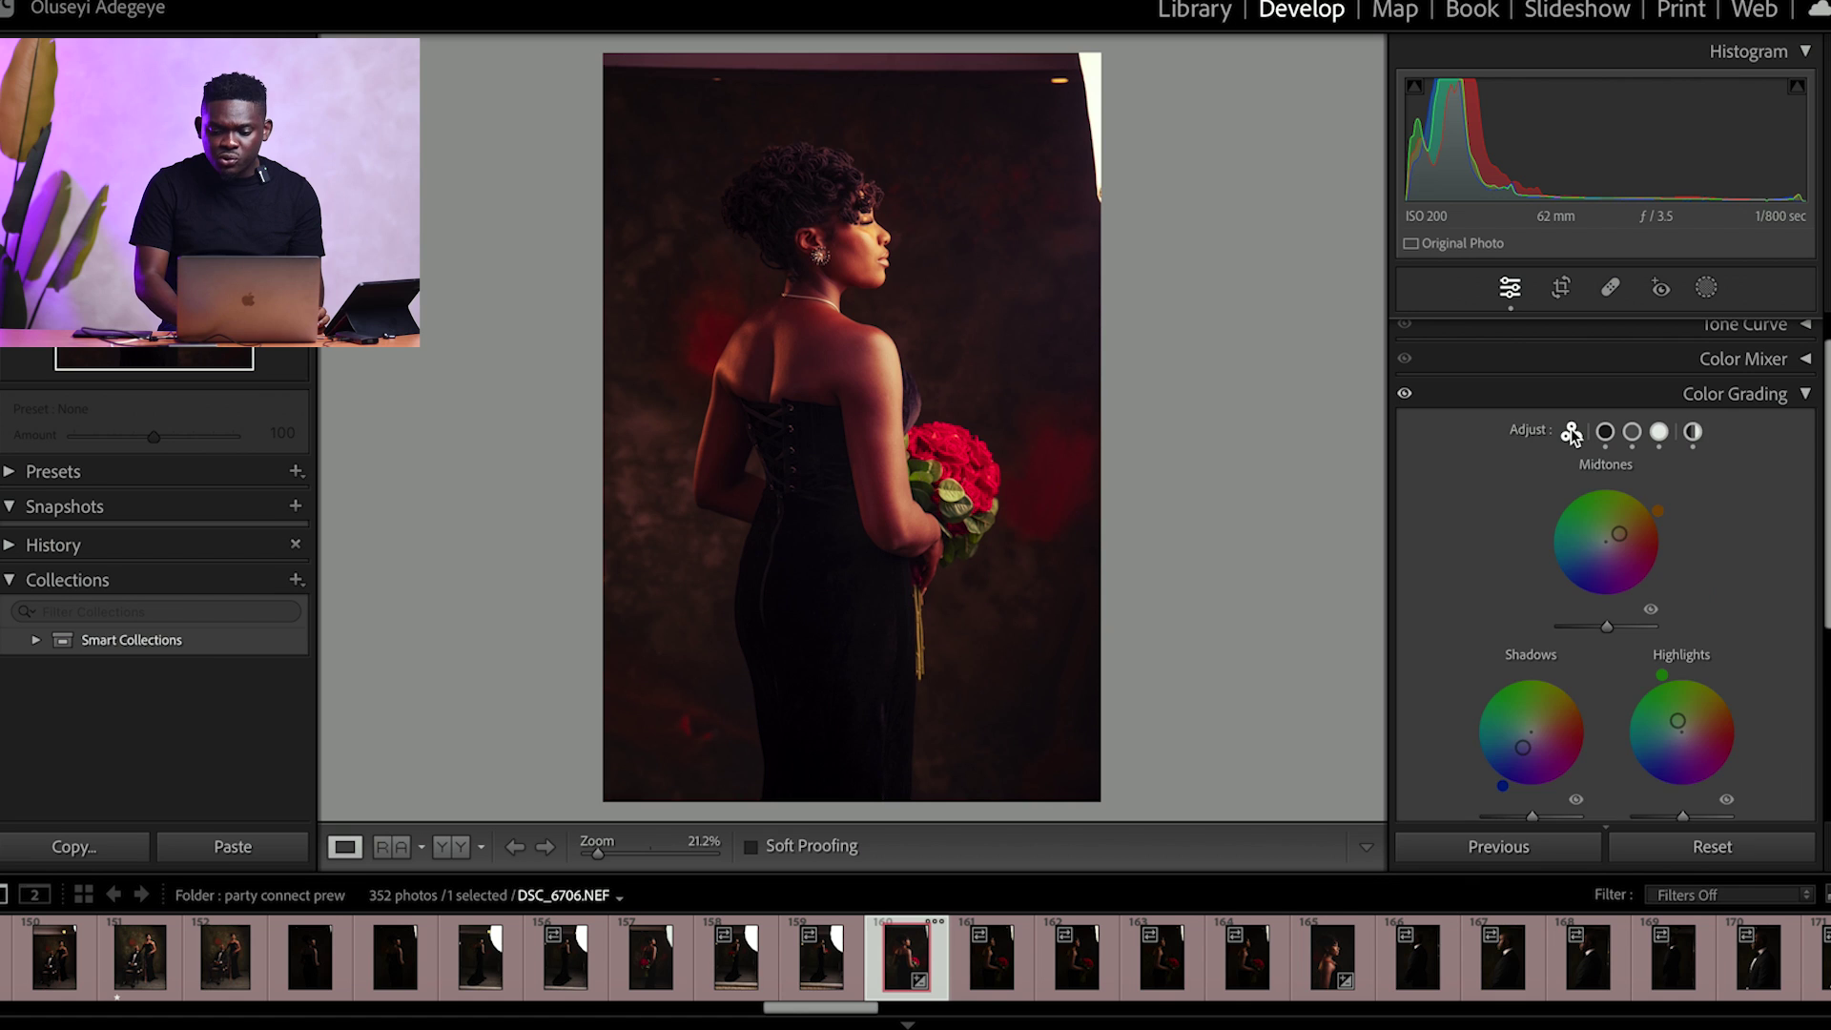
# Step: Raise the portrait's color grading Blending to 100 and inspect the effect up close
pyautogui.scroll(-3, 1478, 534)
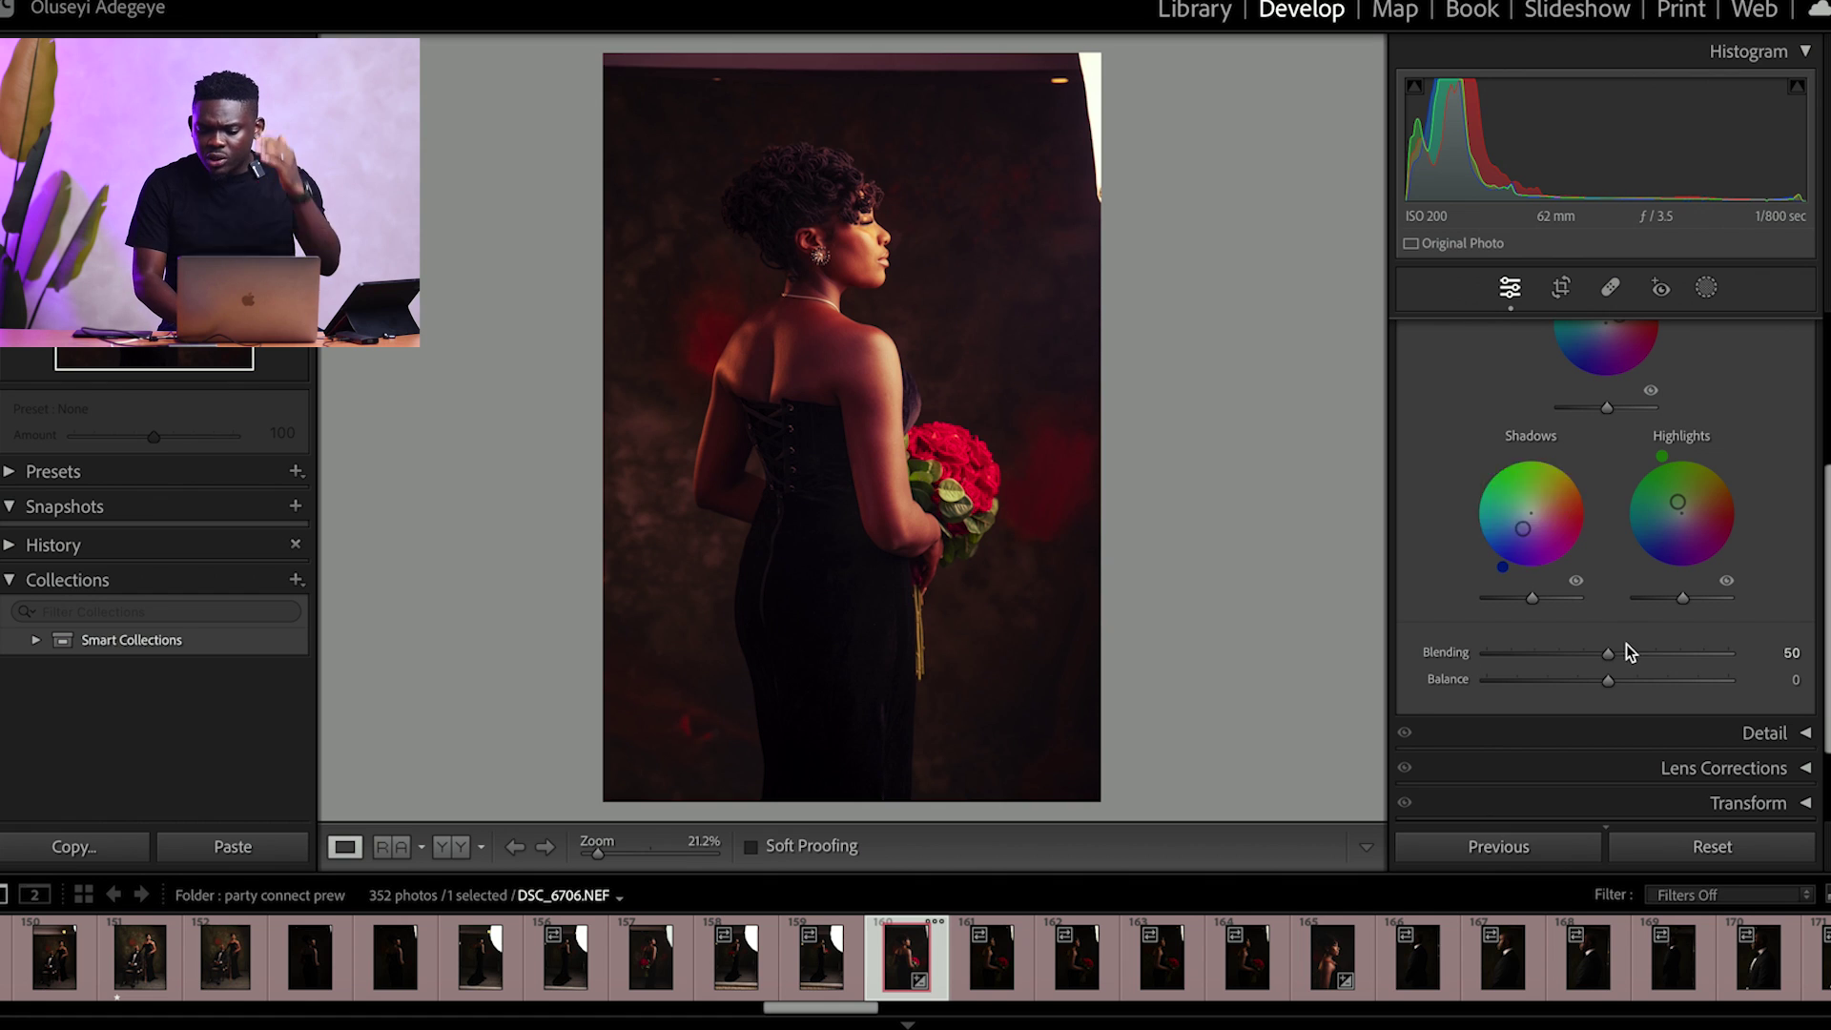
pyautogui.moveTo(1612, 651); pyautogui.dragTo(1751, 660)
pyautogui.click(845, 371)
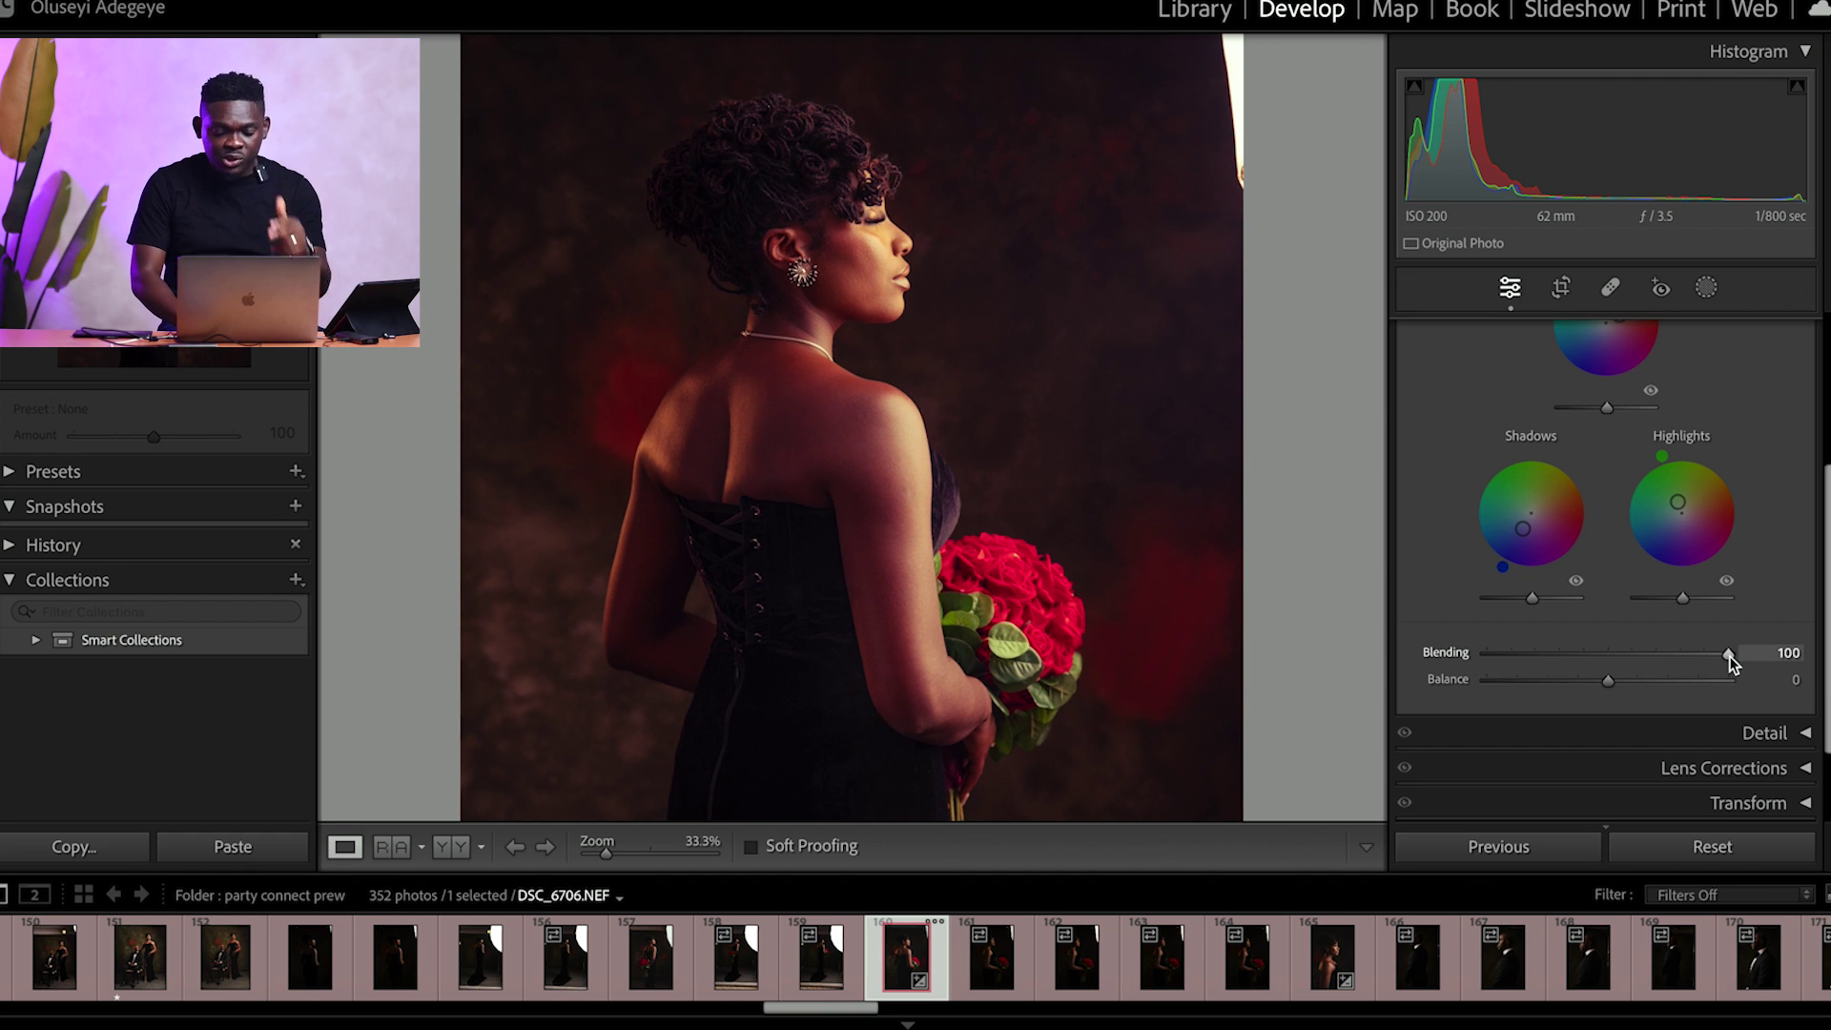
# Step: Lower the color grading Blending to 0 and compare the portrait with the previous Blending of 100 by undoing and redoing the change
pyautogui.moveTo(1731, 663); pyautogui.dragTo(1095, 686)
pyautogui.press('super+z')
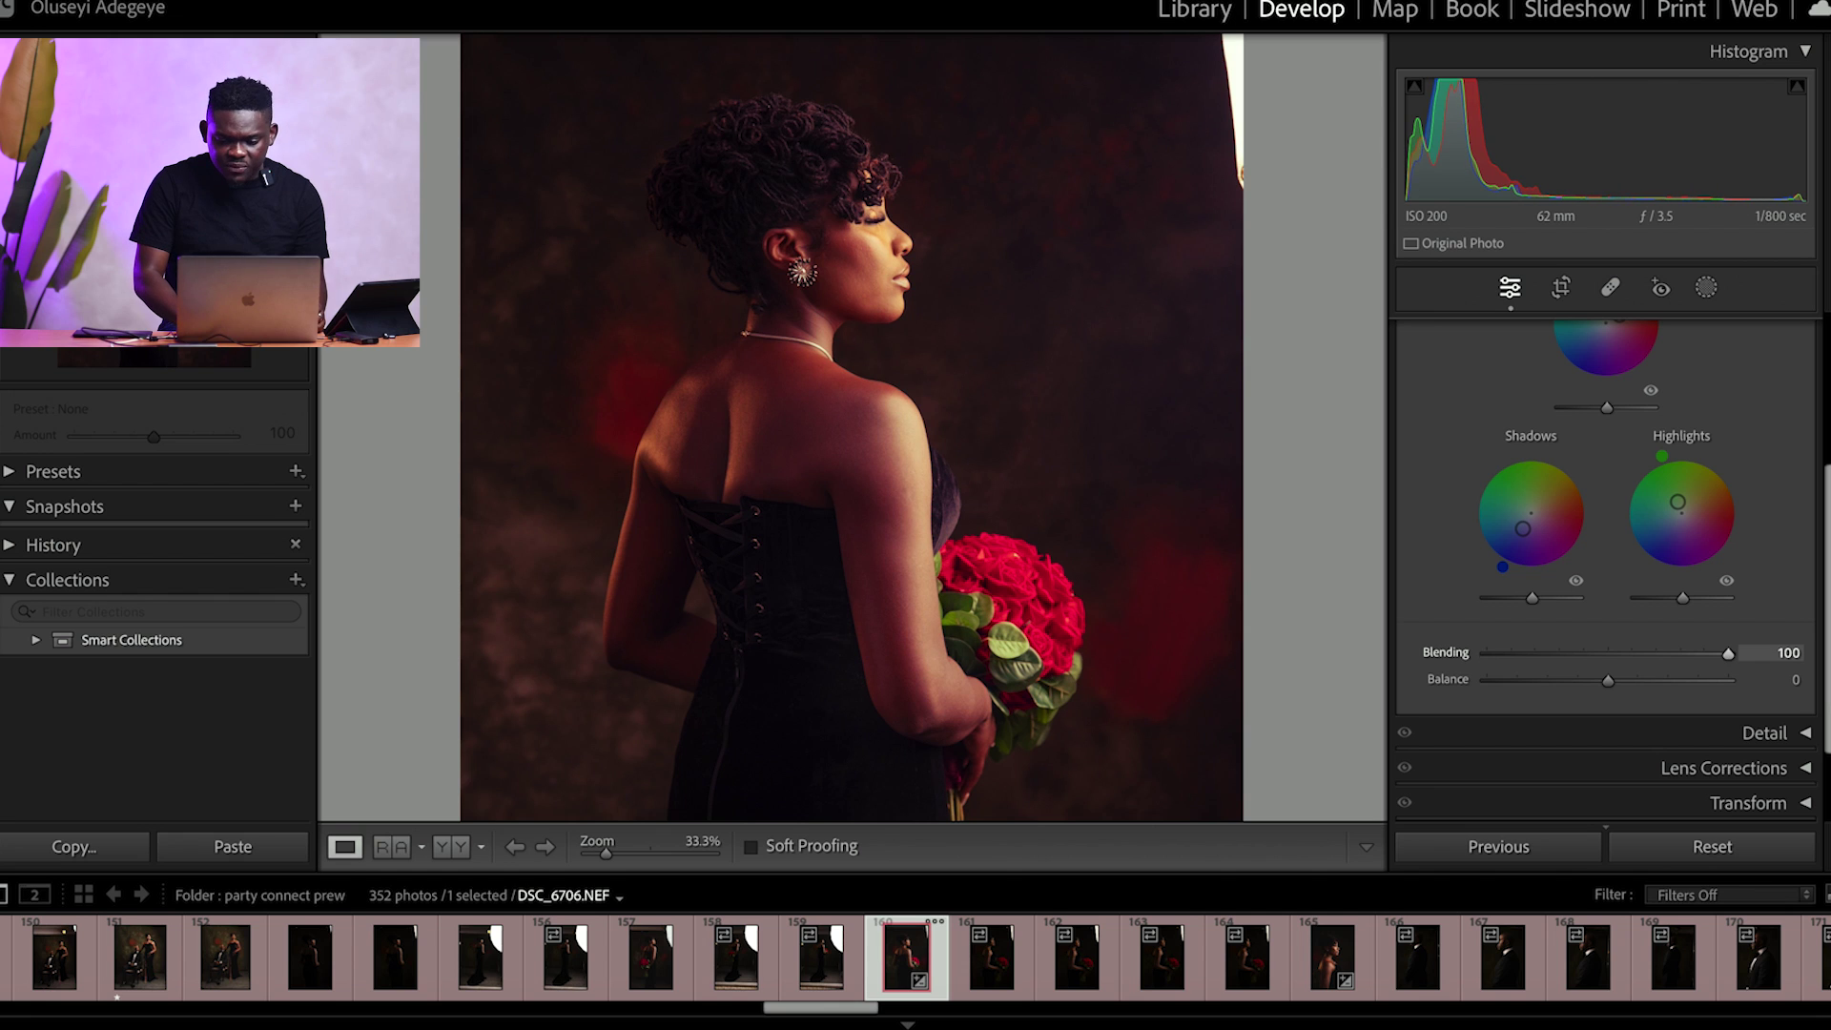
pyautogui.press('super+shift+z')
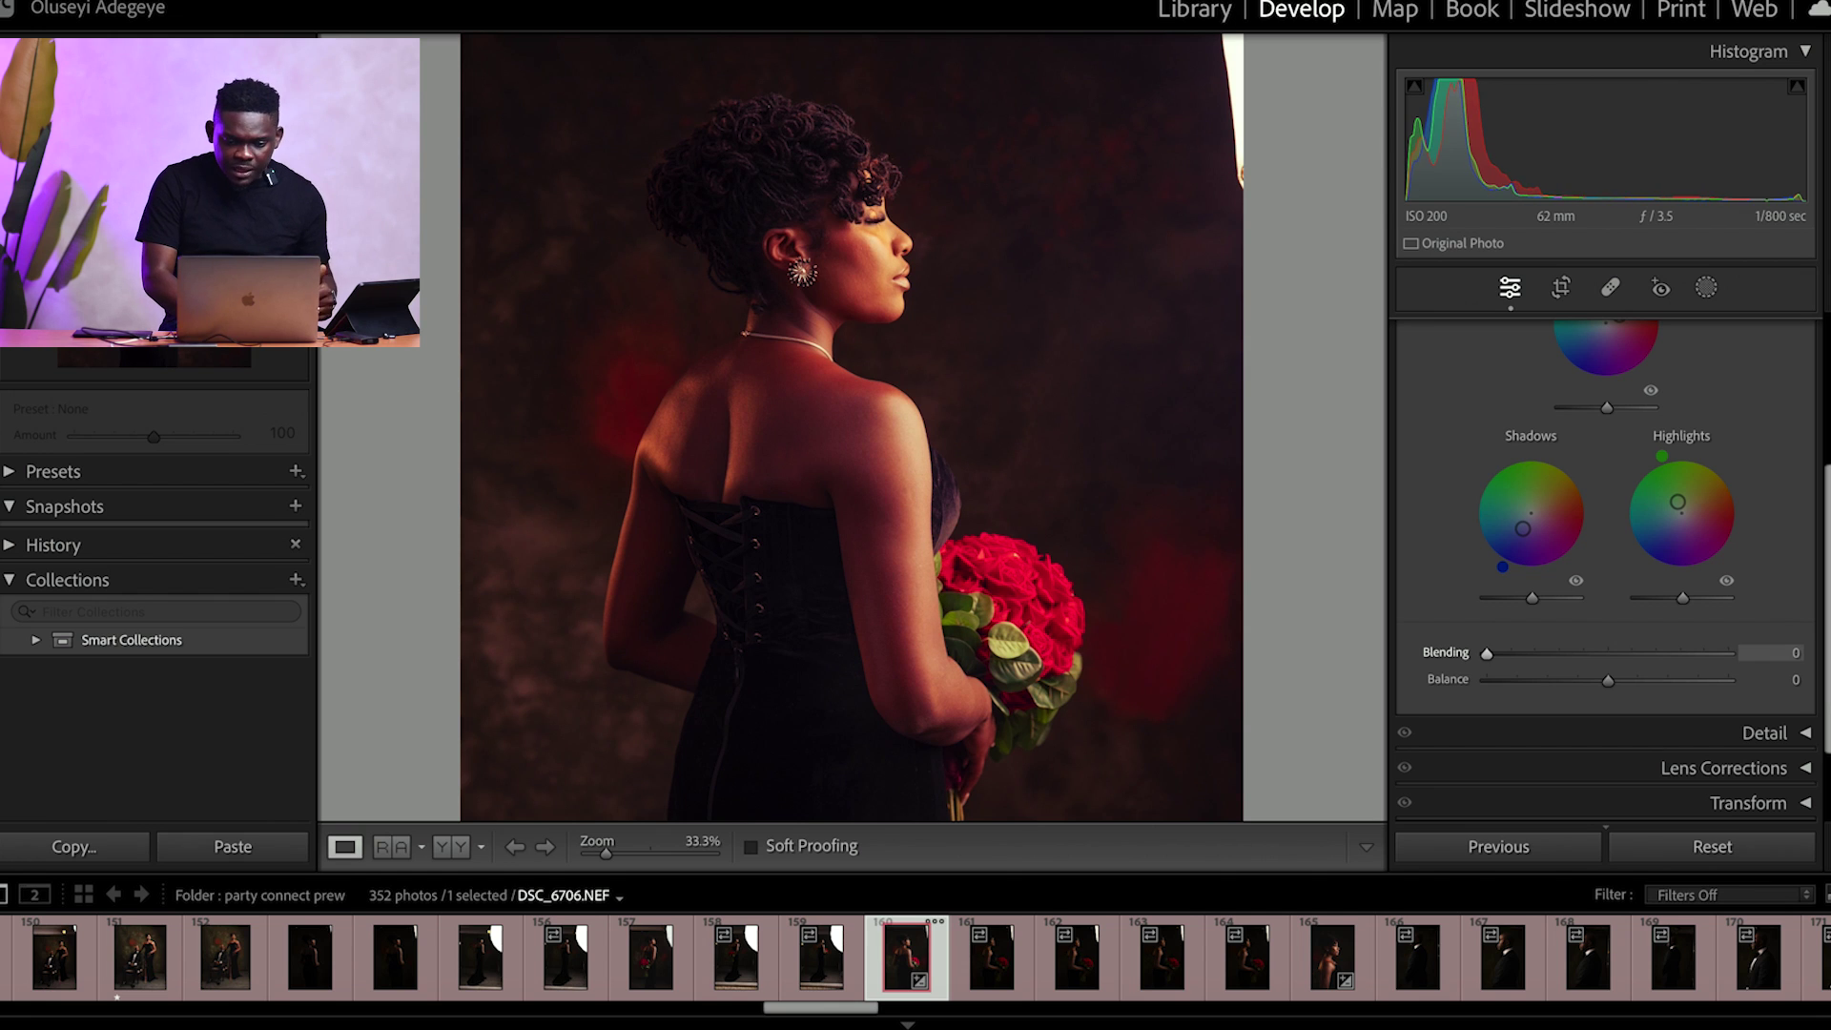
pyautogui.press('super+z')
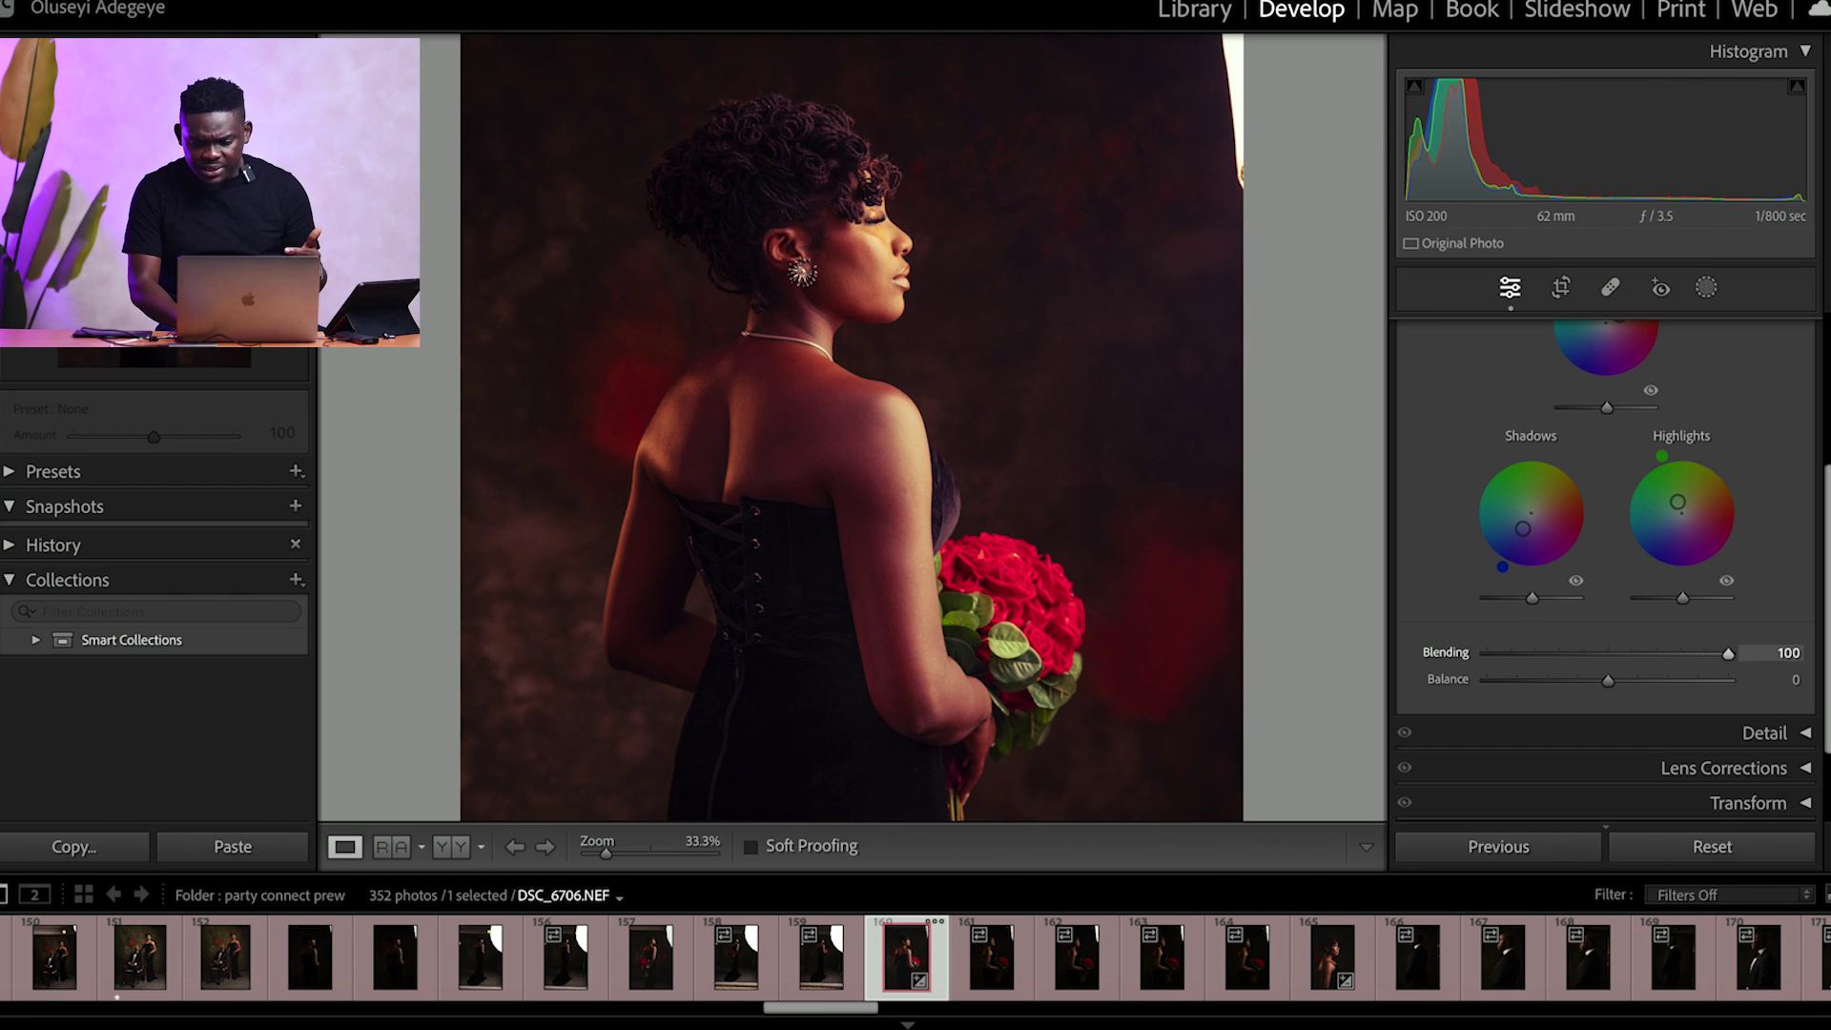
pyautogui.press('super+shift+z')
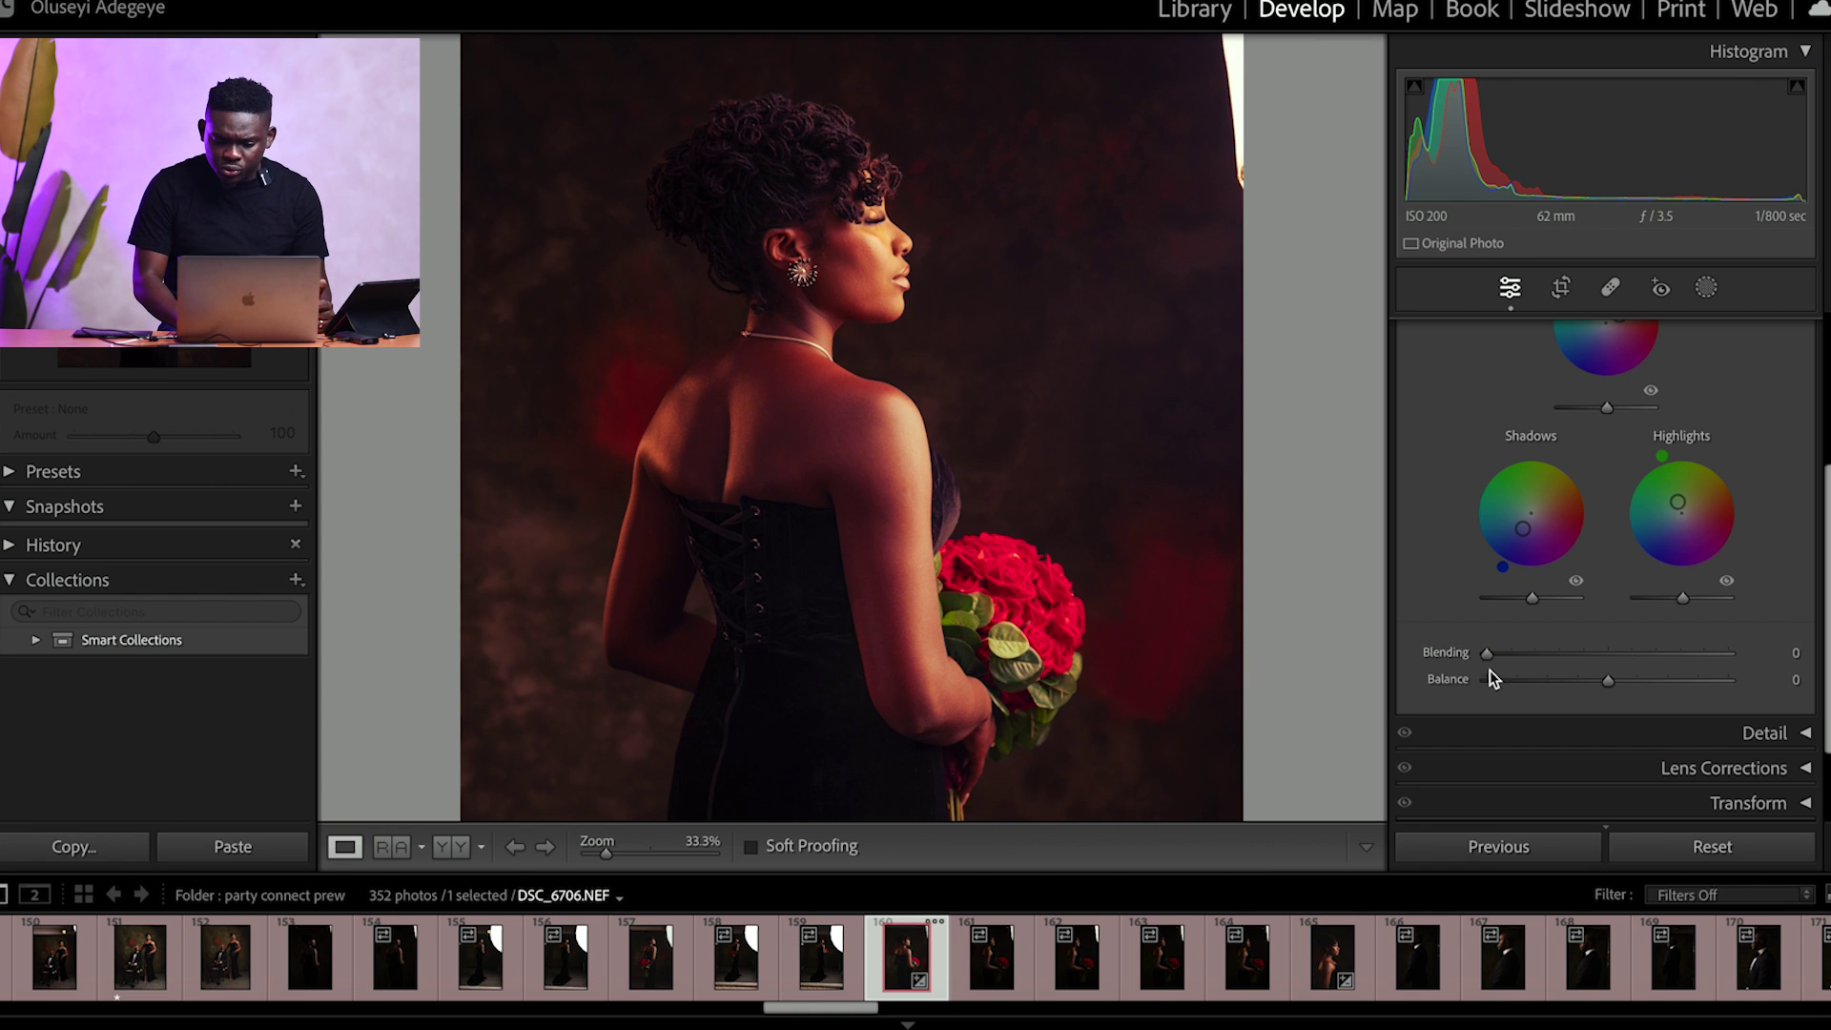
pyautogui.scroll(4, 1524, 632)
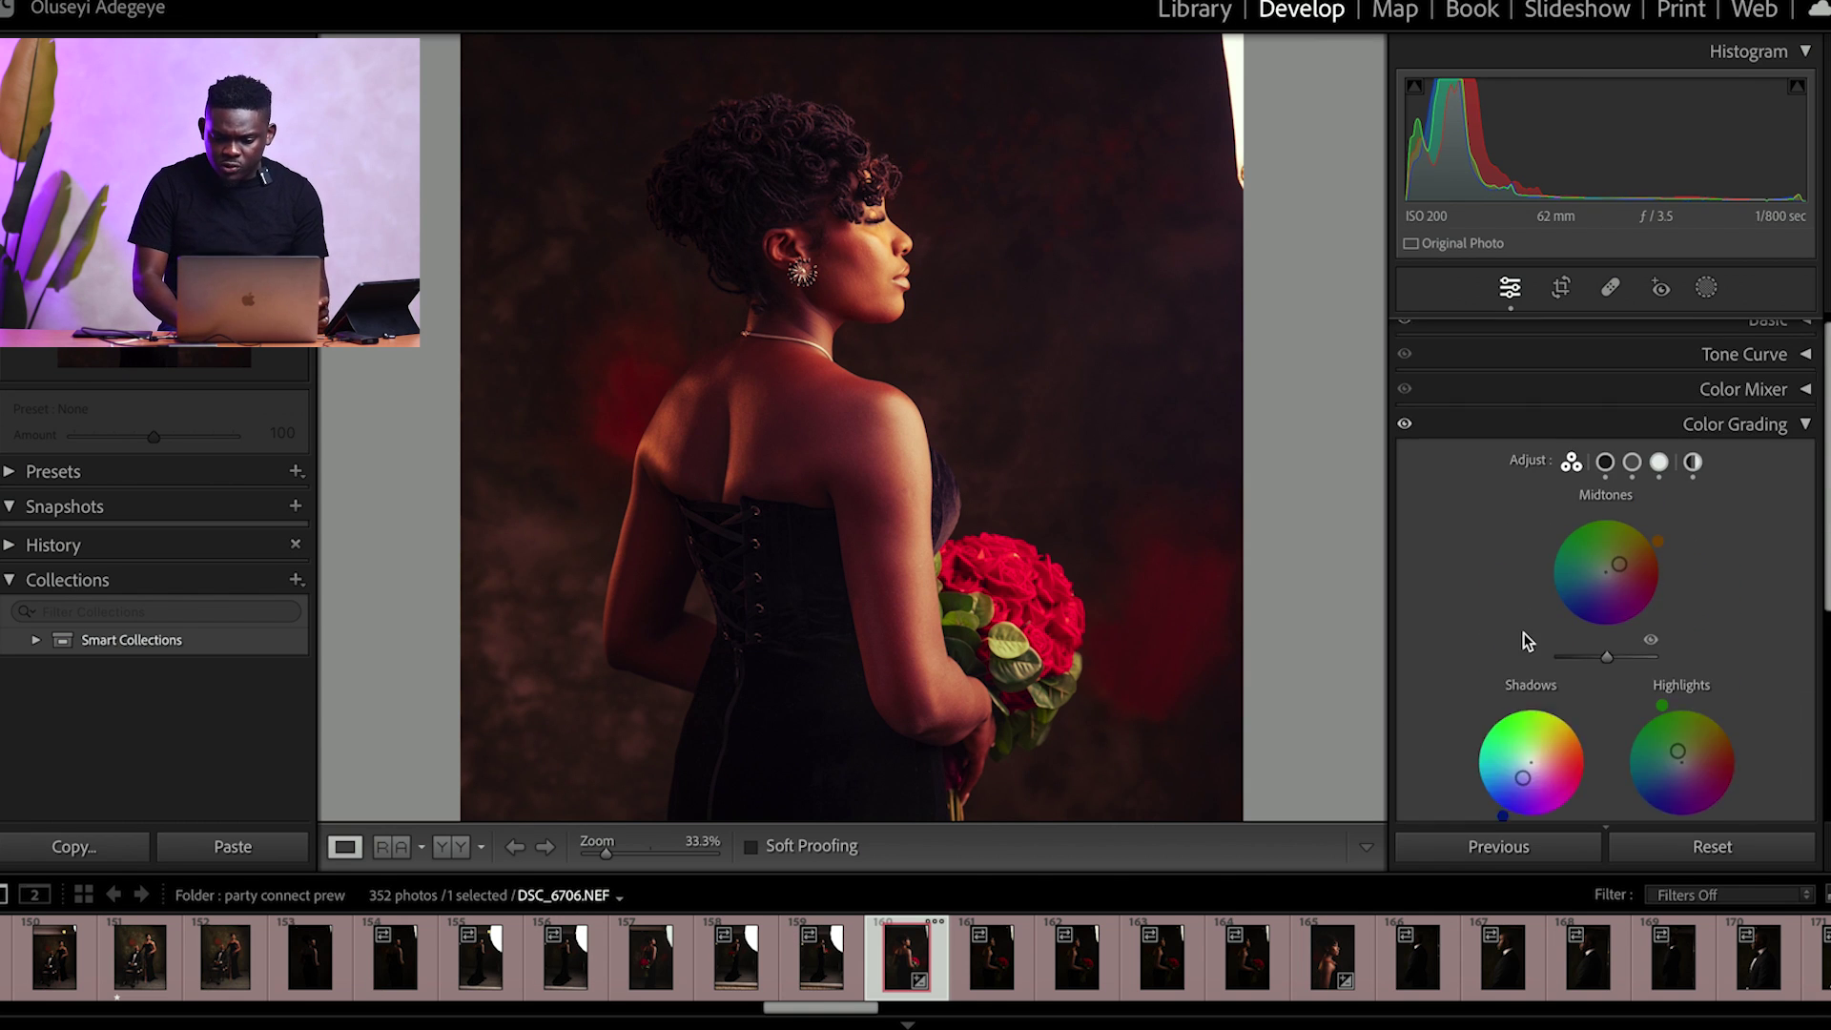